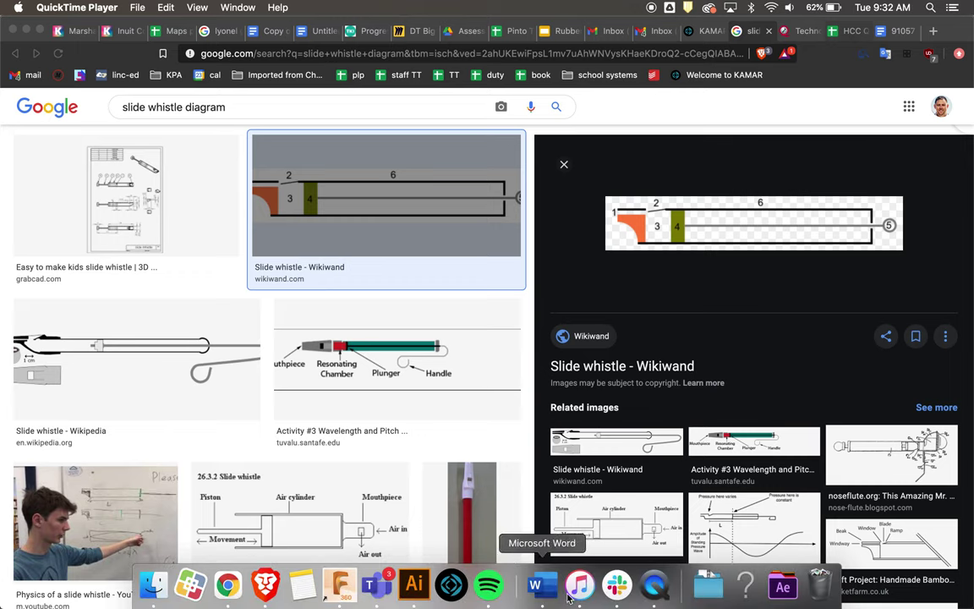
Step: Switch to Autodesk Fusion 360 and hide all sketches of the finished slide whistle model
left_click(339, 585)
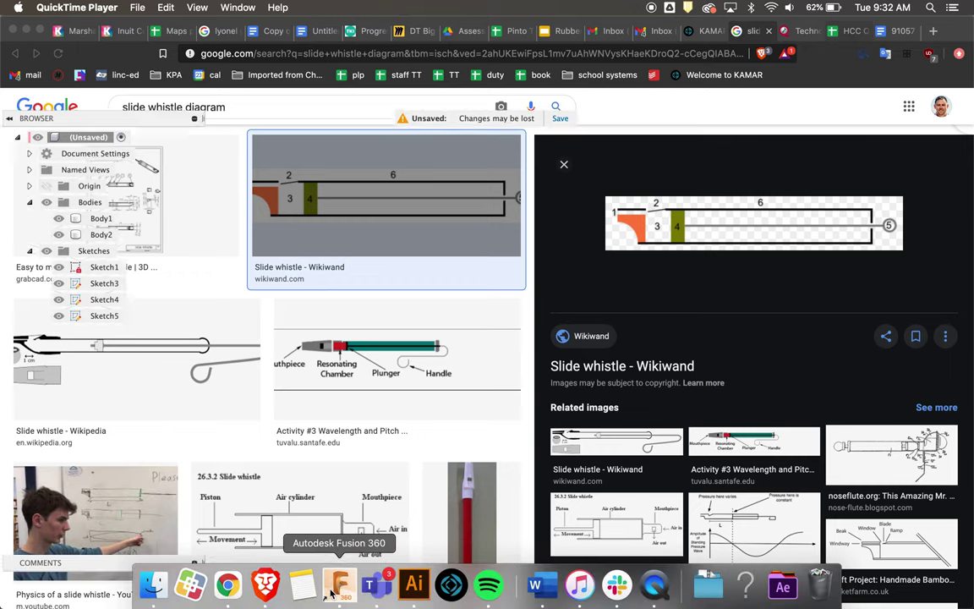
scroll(595, 389, "right", 10, "shift")
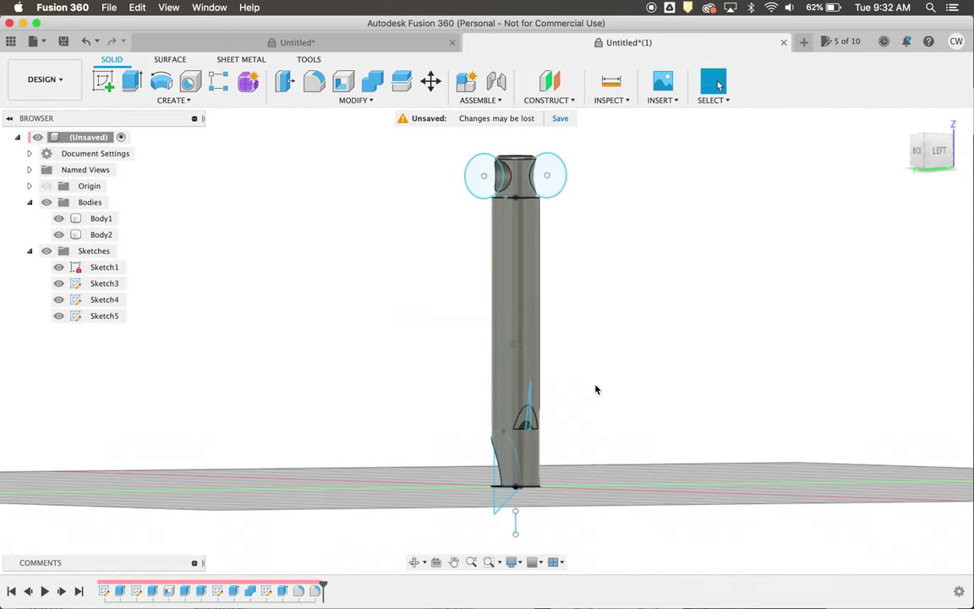
scroll(595, 389, "left", 8, "shift")
scroll(595, 389, "left", 3, "shift")
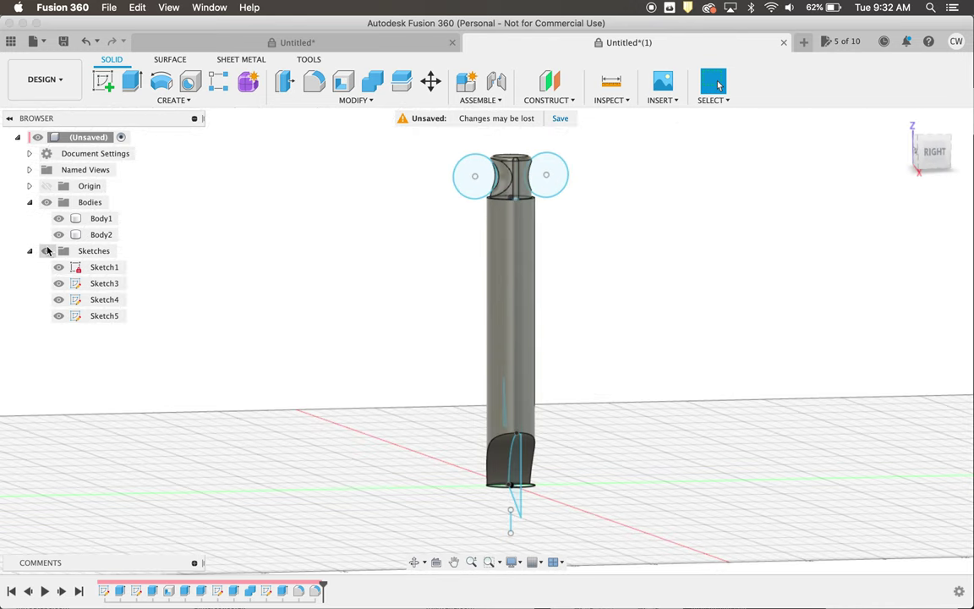
left_click(46, 251)
left_click(491, 263)
scroll(491, 263, "left", 5, "shift")
Step: Hide the plunger body and examine the hollow whistle tube from the side and from above
left_click(60, 234)
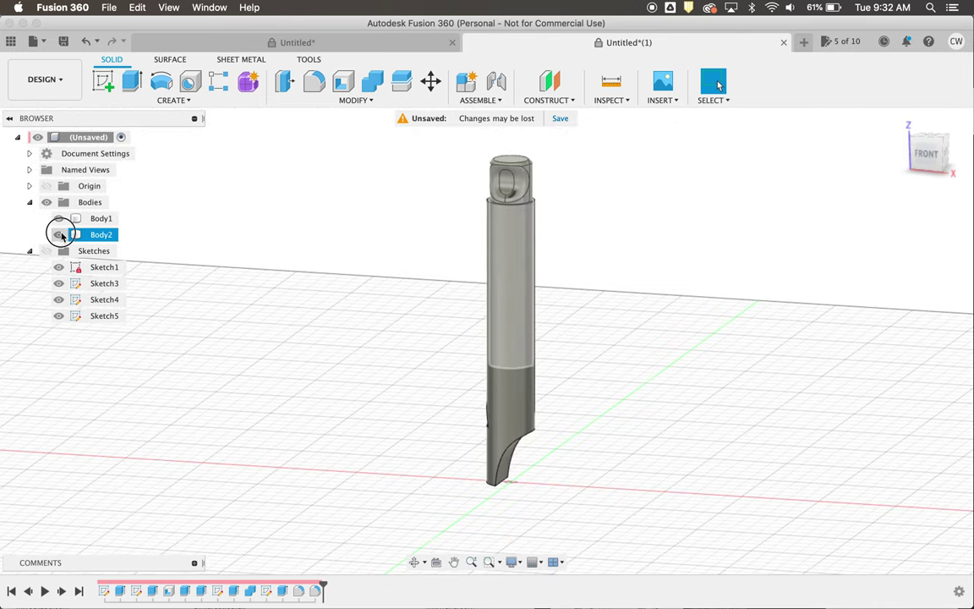
left_click(59, 234)
scroll(340, 358, "up", 5, "shift")
scroll(341, 358, "down", 8, "shift")
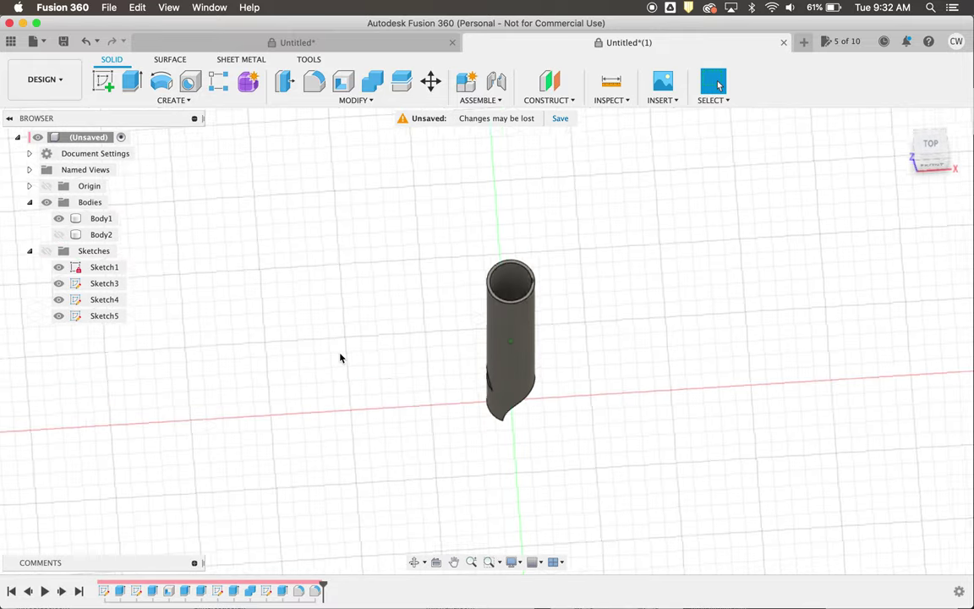
scroll(340, 358, "right", 5, "shift")
Step: Show the plunger body again, hide the tube body and examine the plunger's shape from several sides
left_click(59, 234)
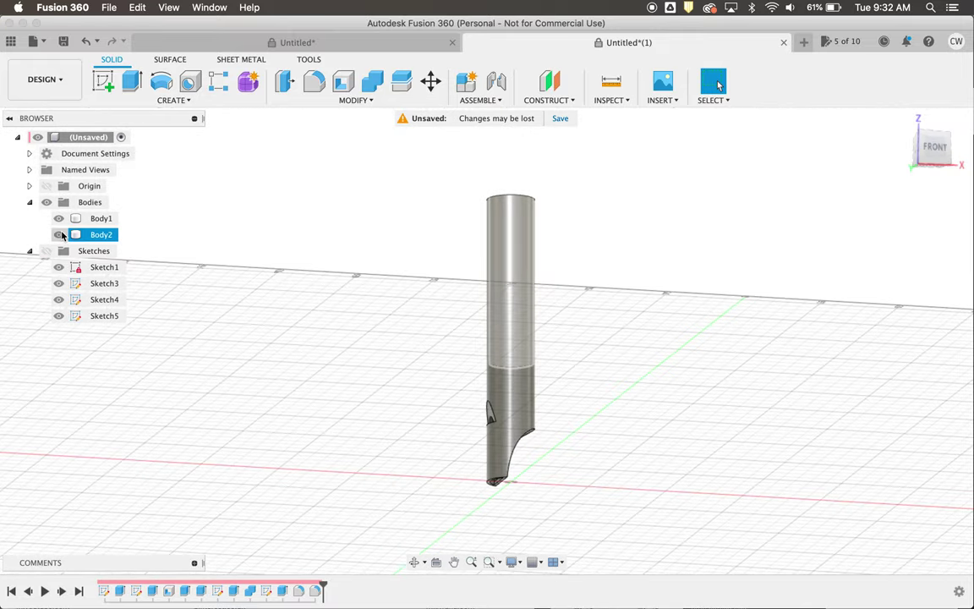
left_click(59, 218)
scroll(372, 323, "right", 8, "shift")
scroll(371, 323, "up", 5, "shift")
scroll(372, 323, "down", 5, "shift")
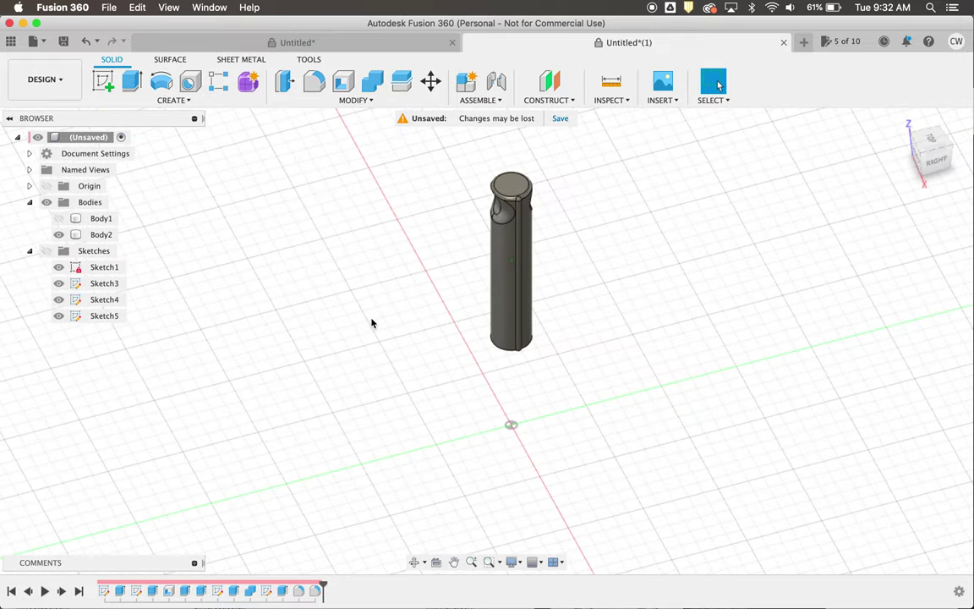
scroll(372, 323, "down", 5, "shift")
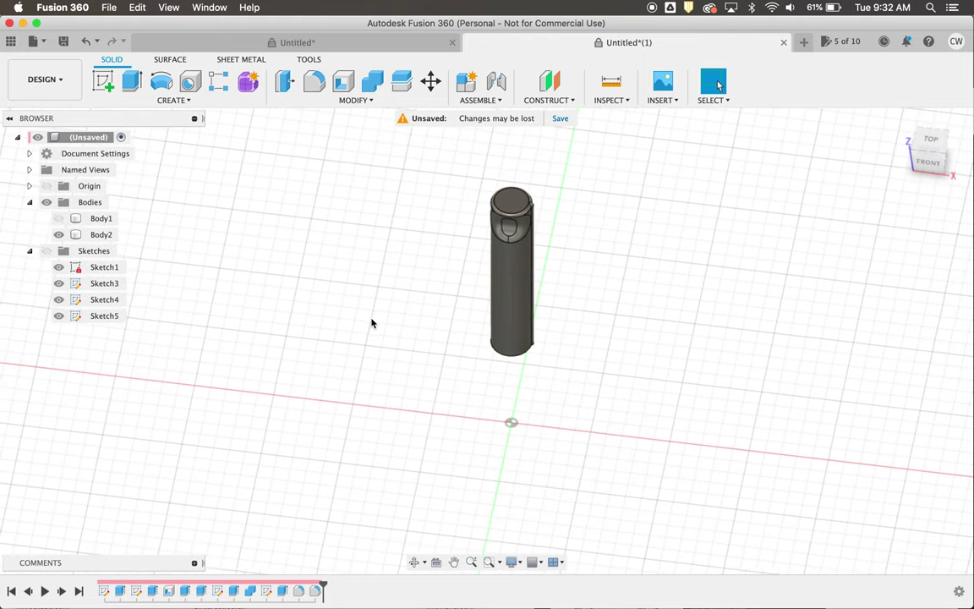
Step: Show the tube body again and examine the assembled whistle's air opening and mouthpiece cut
left_click(114, 221)
scroll(476, 389, "down", 5, "shift")
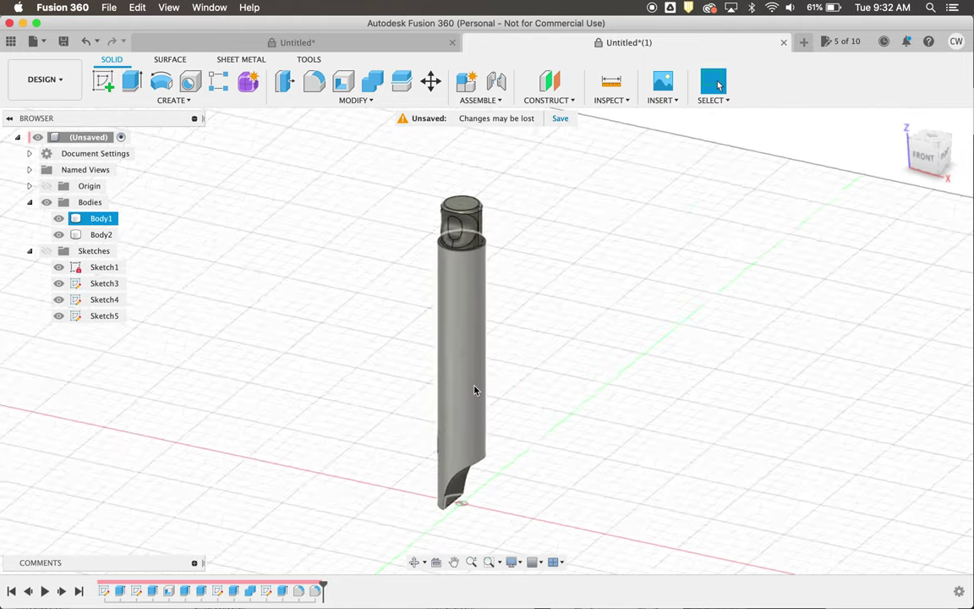
scroll(476, 390, "left", 5, "shift")
scroll(476, 390, "left", 5, "shift")
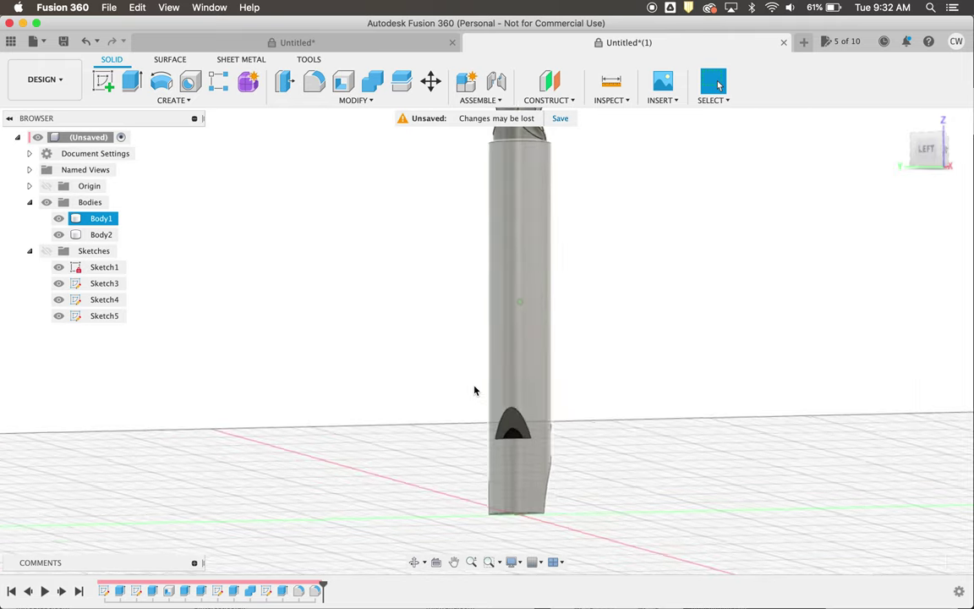
scroll(476, 390, "right", 5, "shift")
left_click(476, 390)
Step: Create a new empty design for the slide whistle
left_click(804, 42)
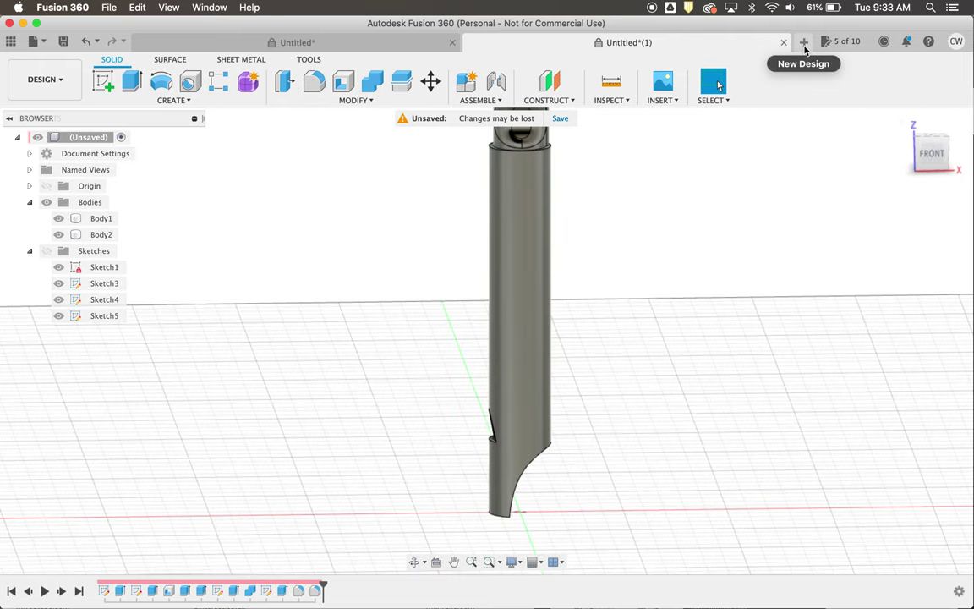
scroll(497, 400, "up", 2)
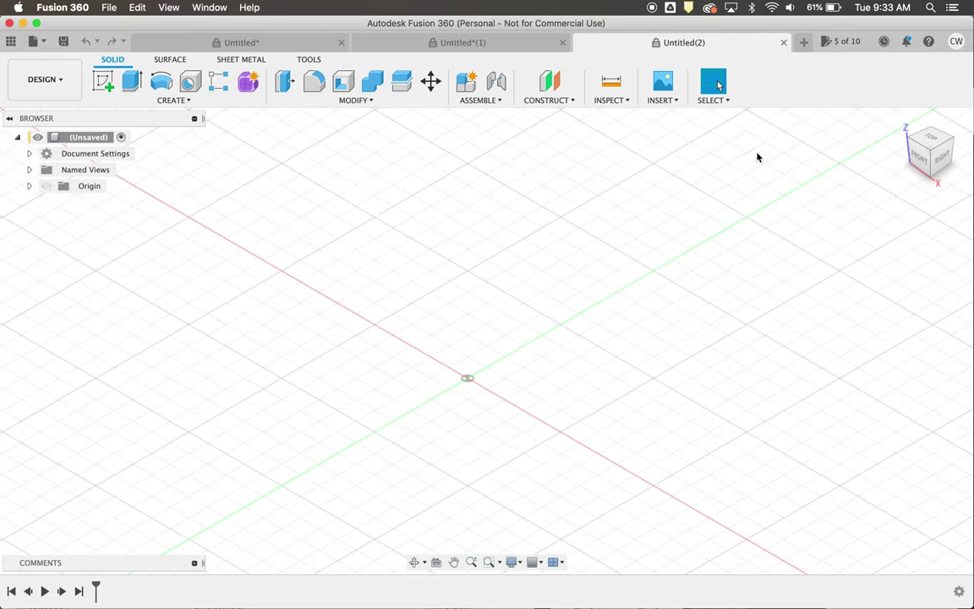
scroll(397, 349, "down", 1)
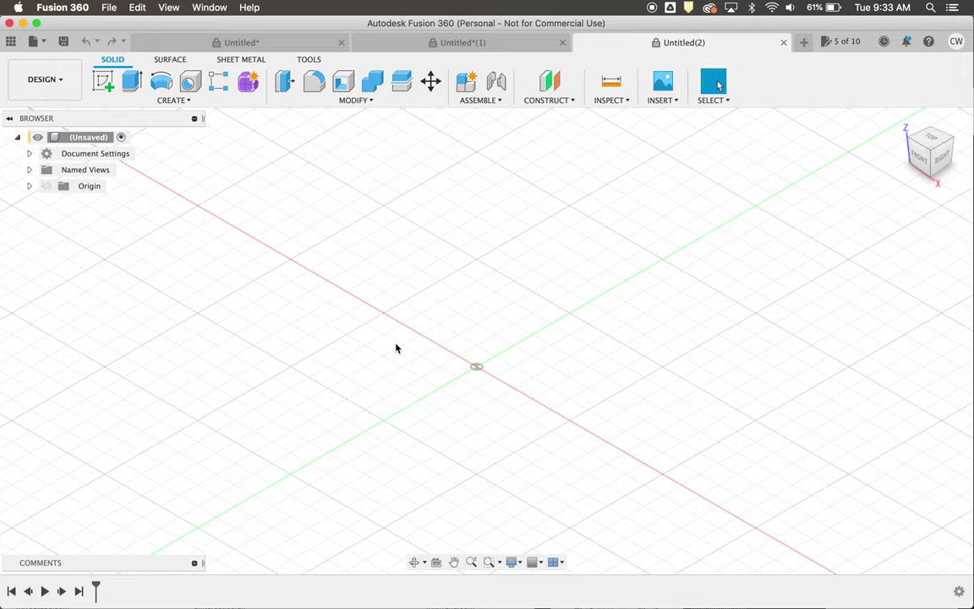
Step: Sketch a 20 mm diameter circle centred on the origin on the horizontal plane and finish the sketch
left_click(102, 80)
left_click(559, 374)
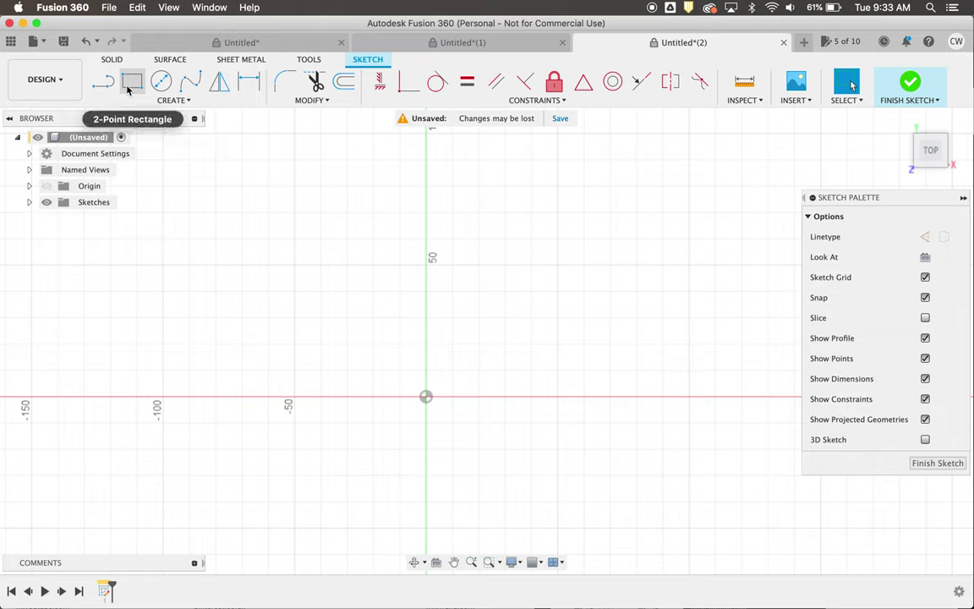
left_click(161, 80)
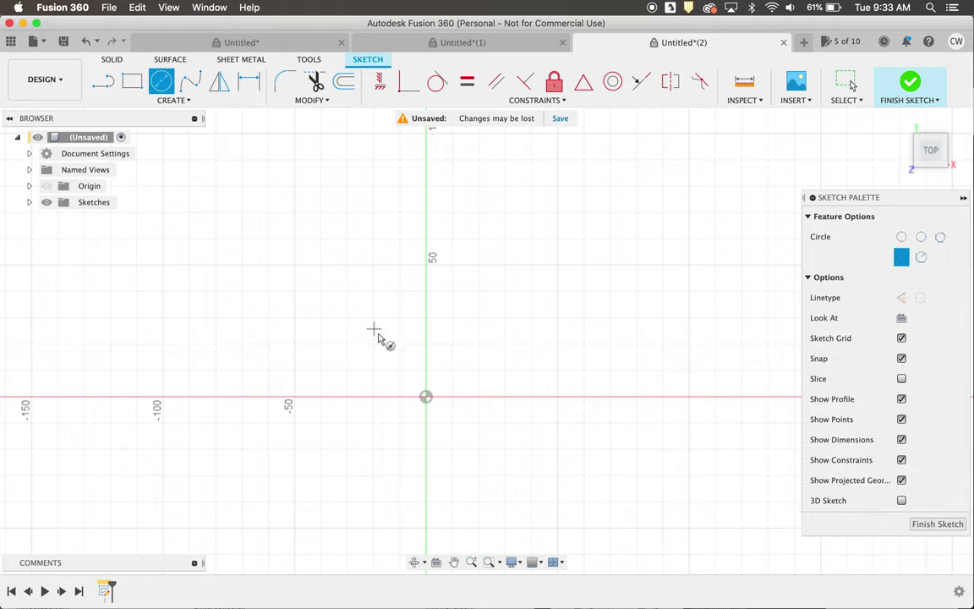
left_click(425, 396)
key("Tab")
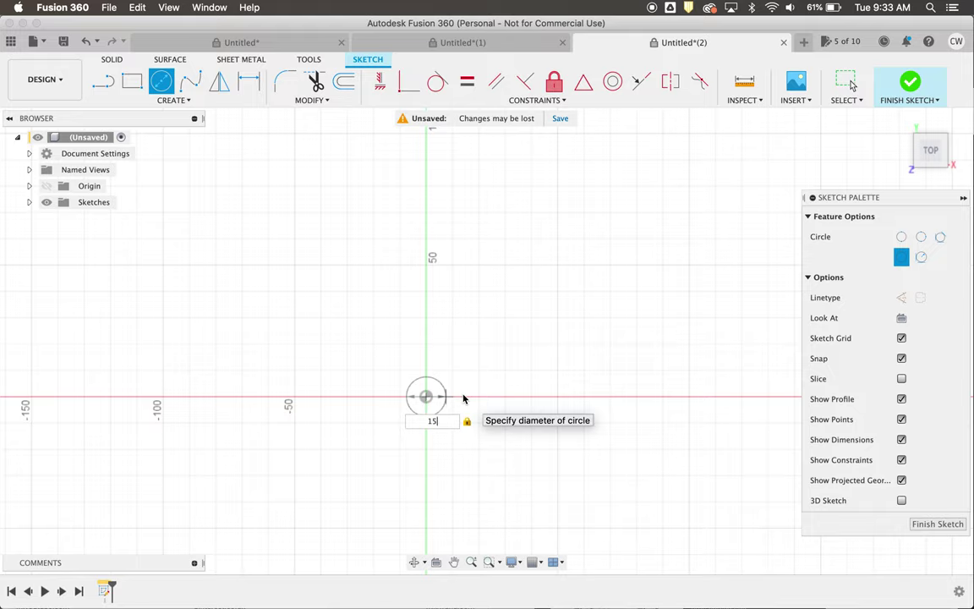
type("20")
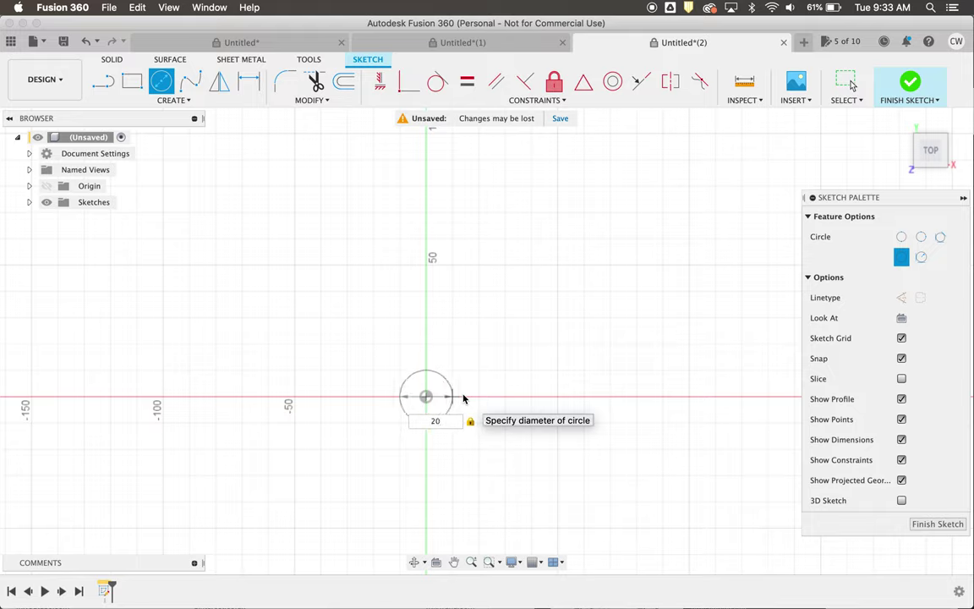
key("Return")
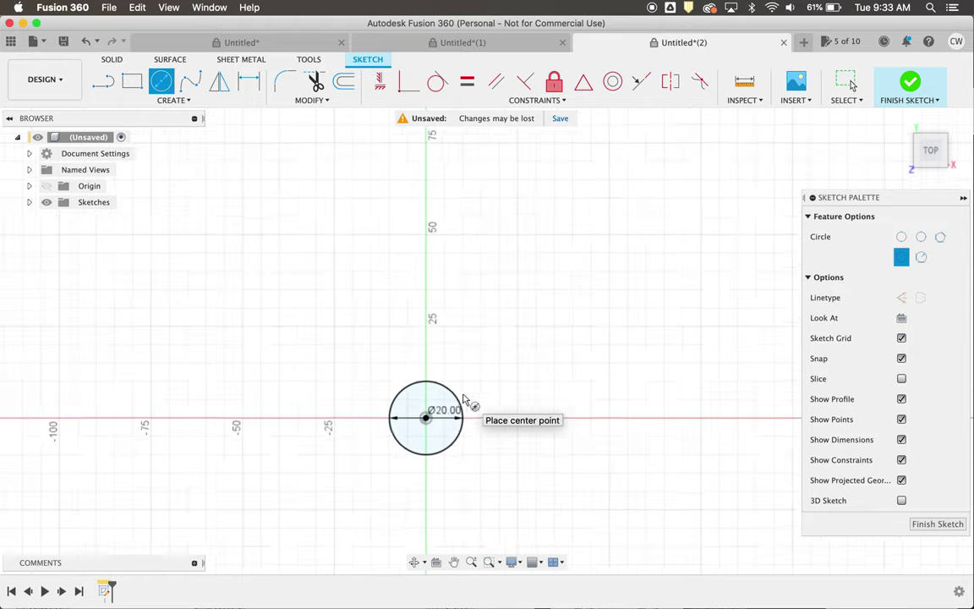
scroll(469, 402, "up", 3)
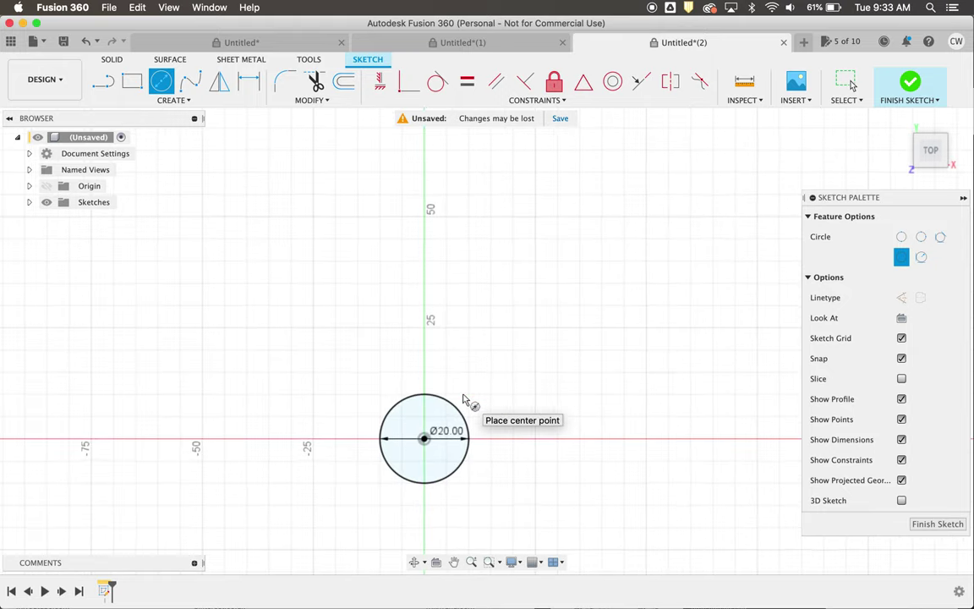
left_click(930, 524)
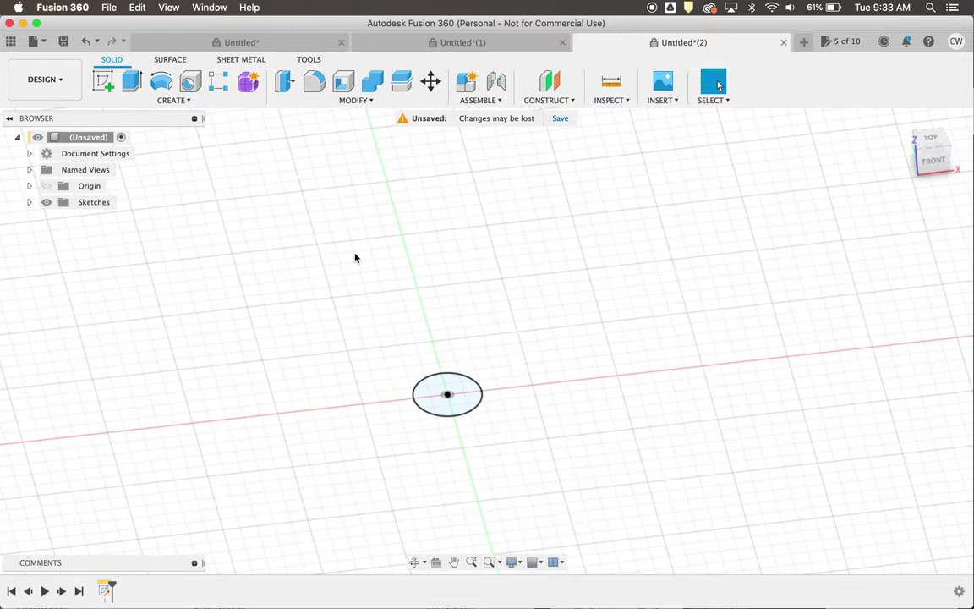
Step: Extrude the circle profile 90 mm upward as a new body
left_click(133, 80)
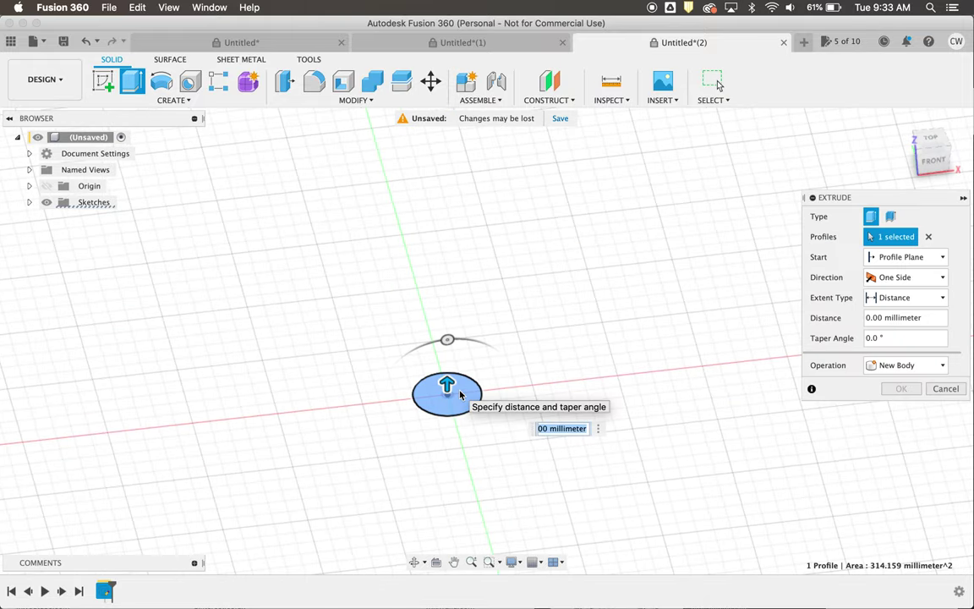
type("90")
key("Return")
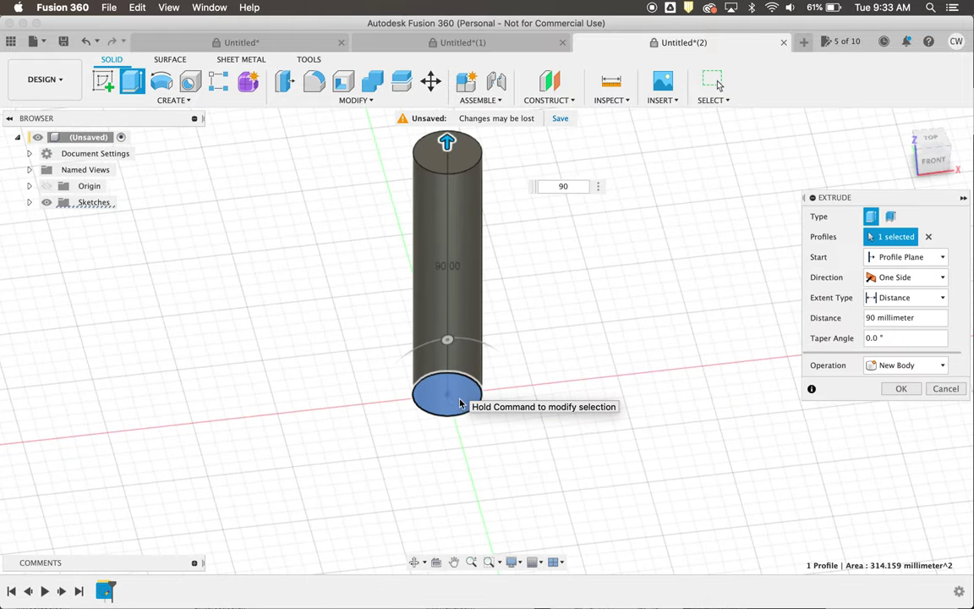
scroll(488, 378, "down", 5, "shift")
scroll(487, 377, "up", 3)
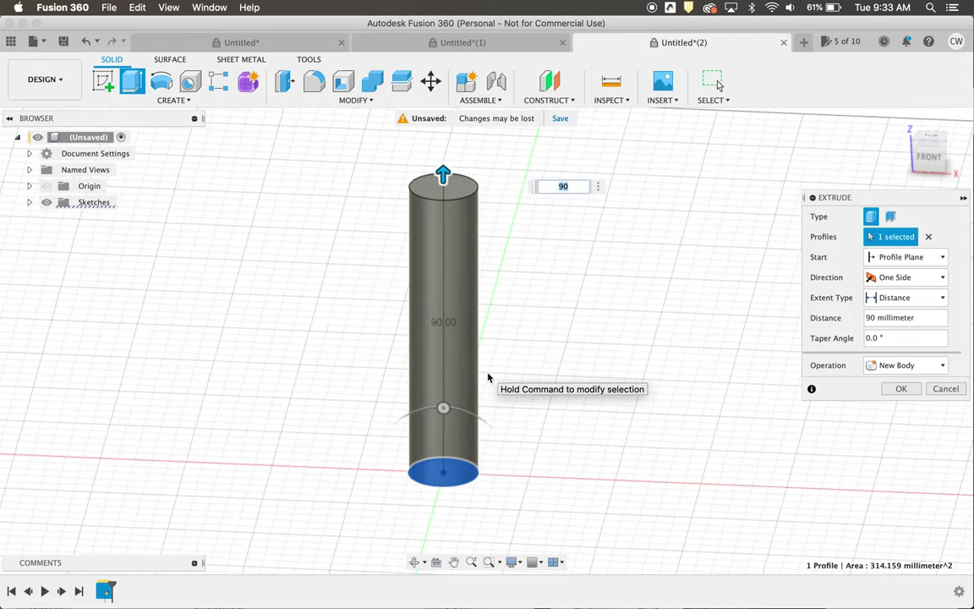
key("Return")
scroll(597, 376, "up", 10, "shift")
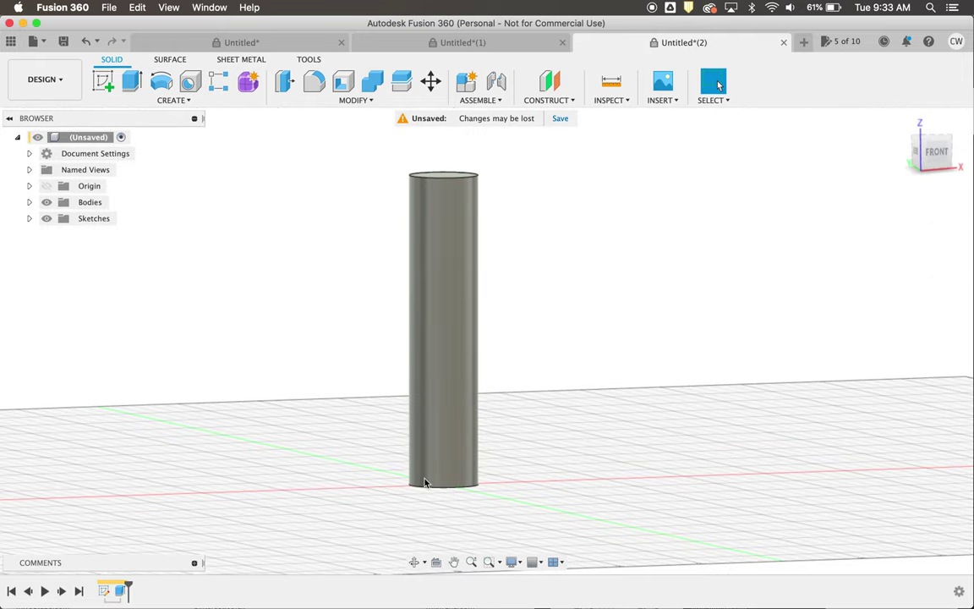
Step: Check the mouthpiece cut sketch in the finished whistle design and return to the new design
left_click(512, 46)
left_click(136, 590)
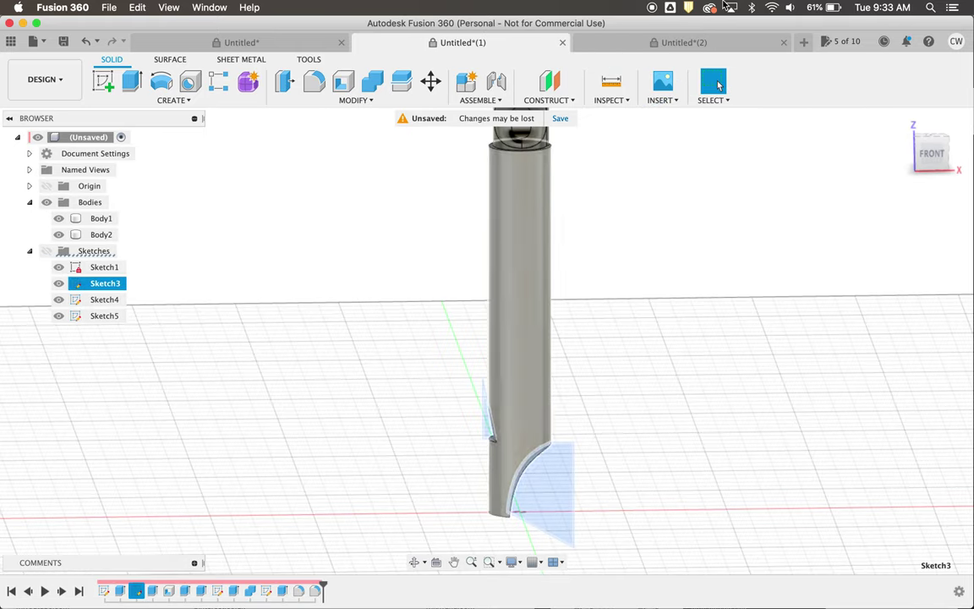
left_click(706, 42)
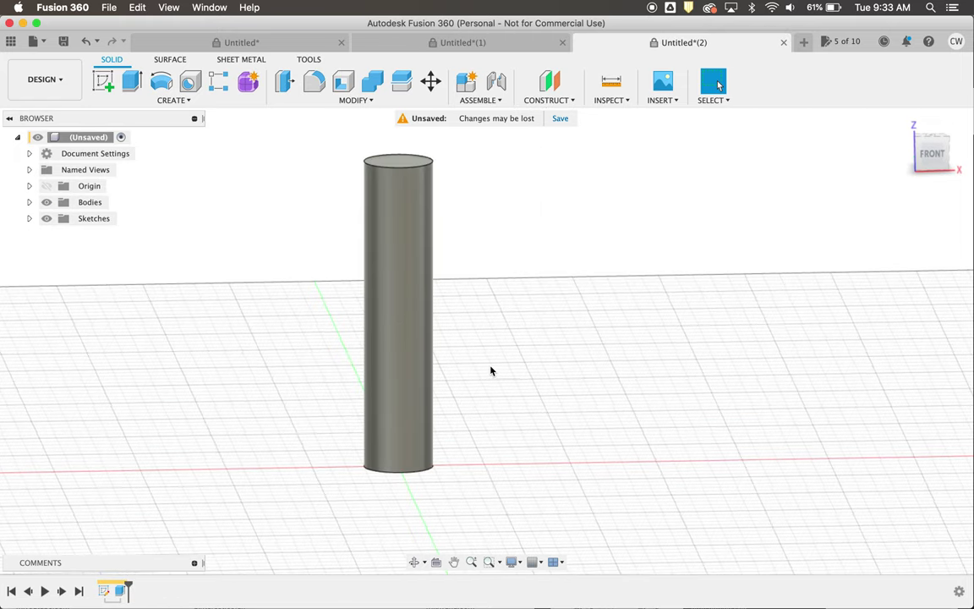
Step: Sketch a spline on the front plane from the cylinder's base to its side edge and bend it into a mouthpiece curve
left_click(103, 81)
left_click(456, 417)
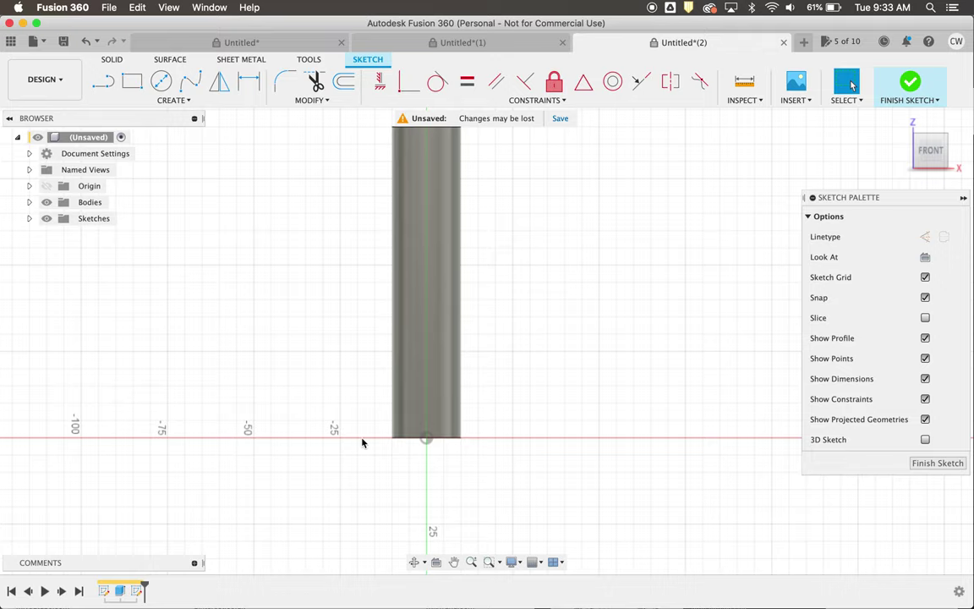
left_click(188, 84)
scroll(493, 507, "up", 2)
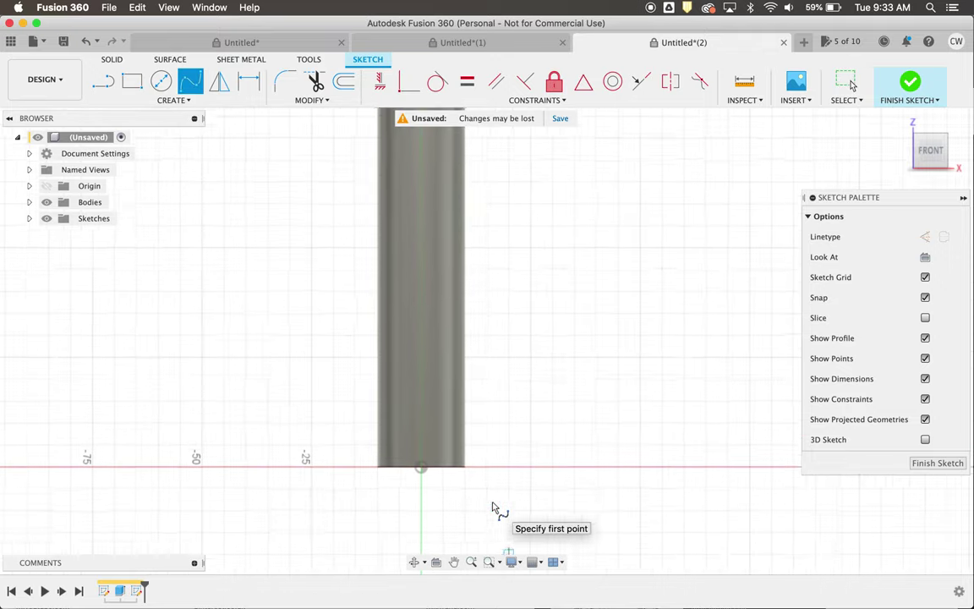
scroll(494, 509, "up", 2)
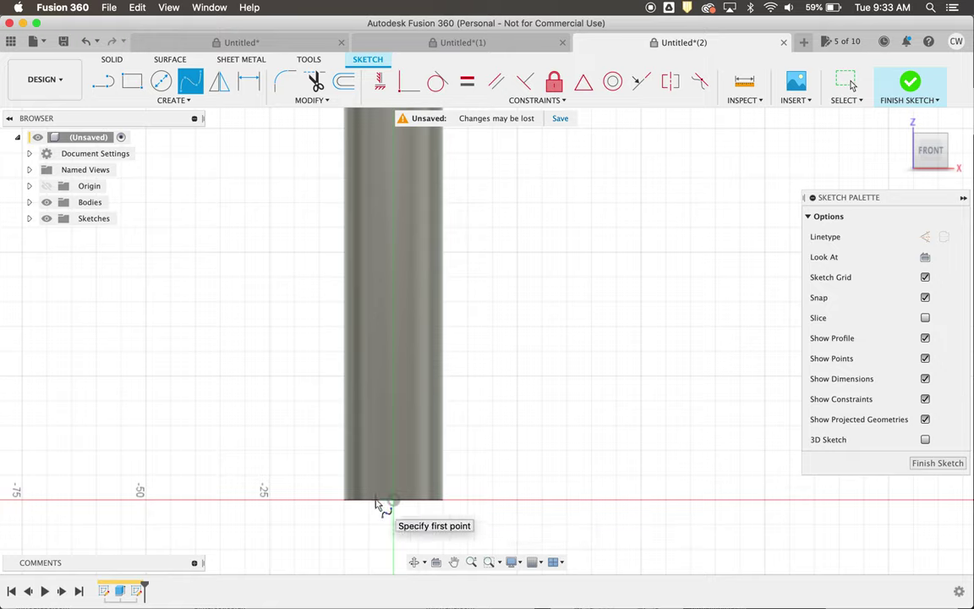
left_click(445, 367)
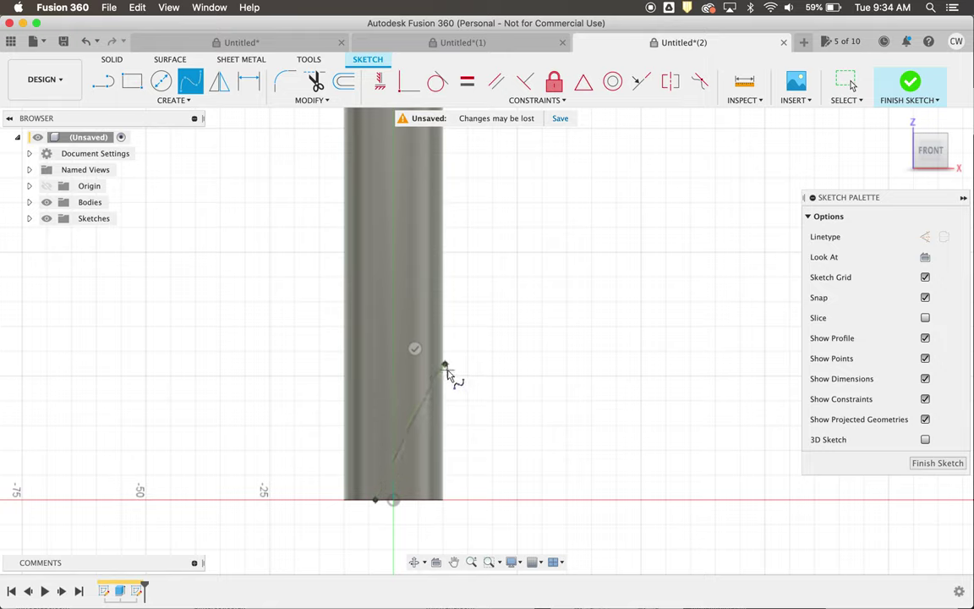
key("Escape")
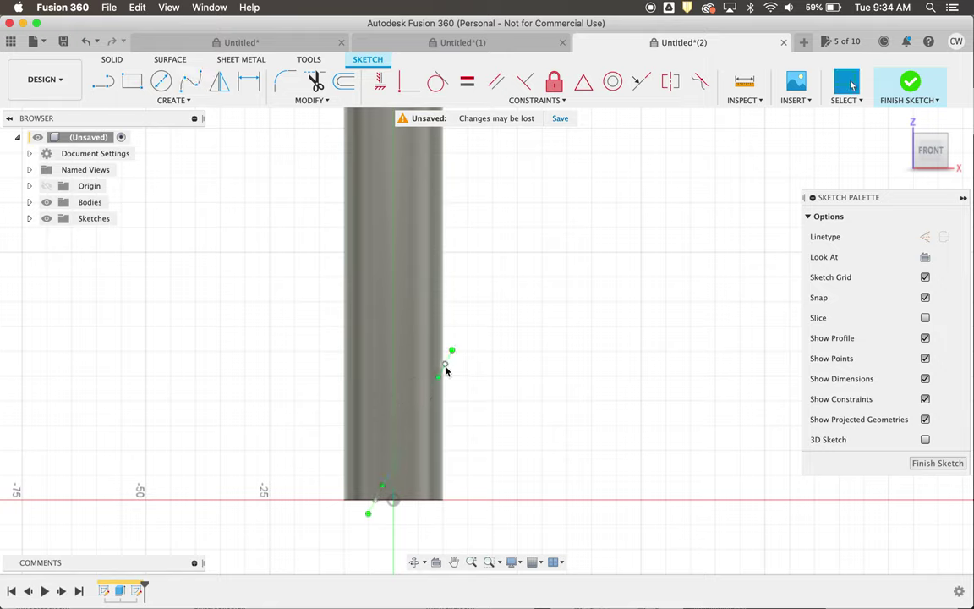
left_click_drag(438, 381, 429, 377)
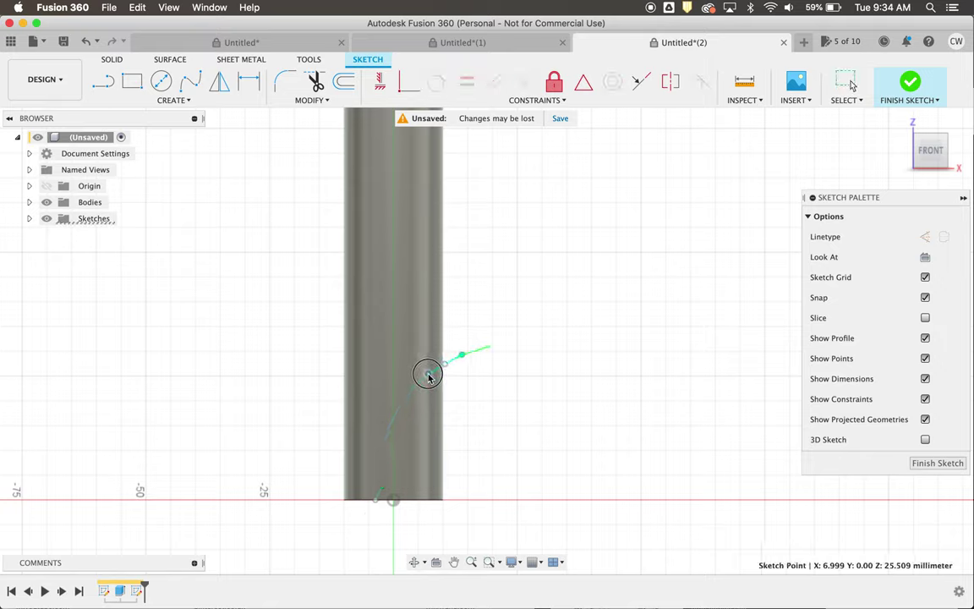
scroll(552, 462, "down", 3)
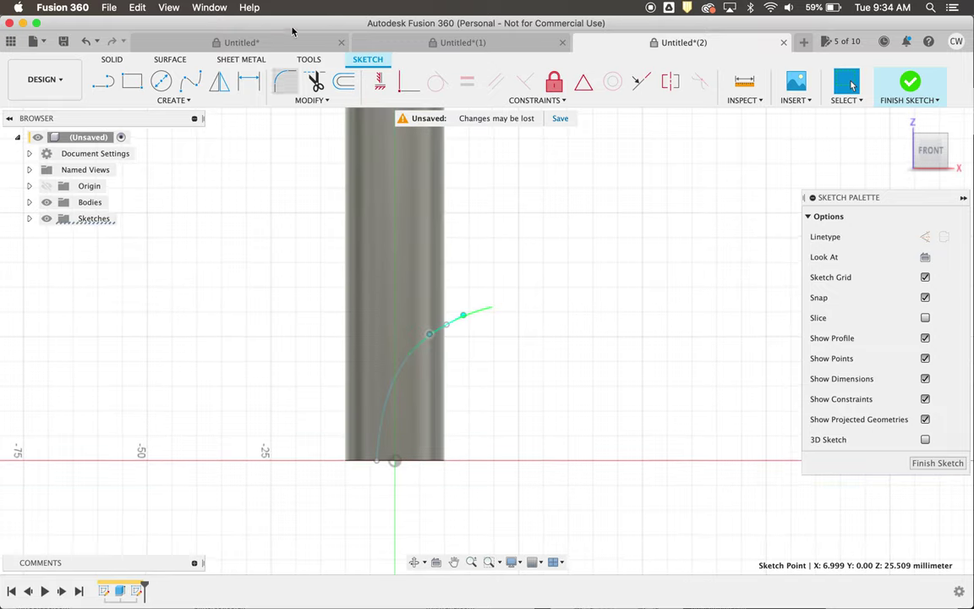
Step: Close the mouthpiece spline with straight lines running outside the cylinder's side and below its base, and finish the sketch
left_click(103, 80)
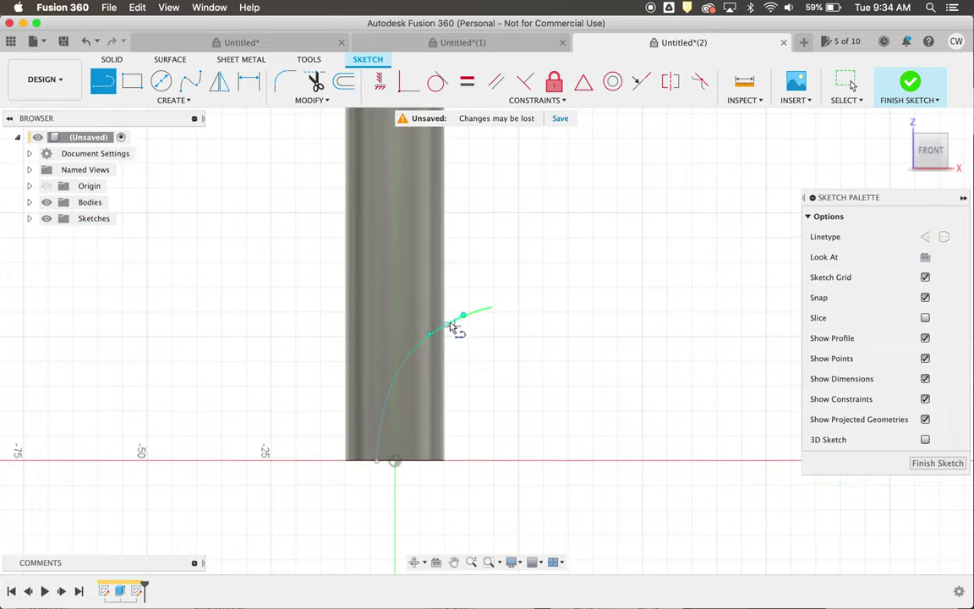
left_click_drag(462, 322, 468, 484)
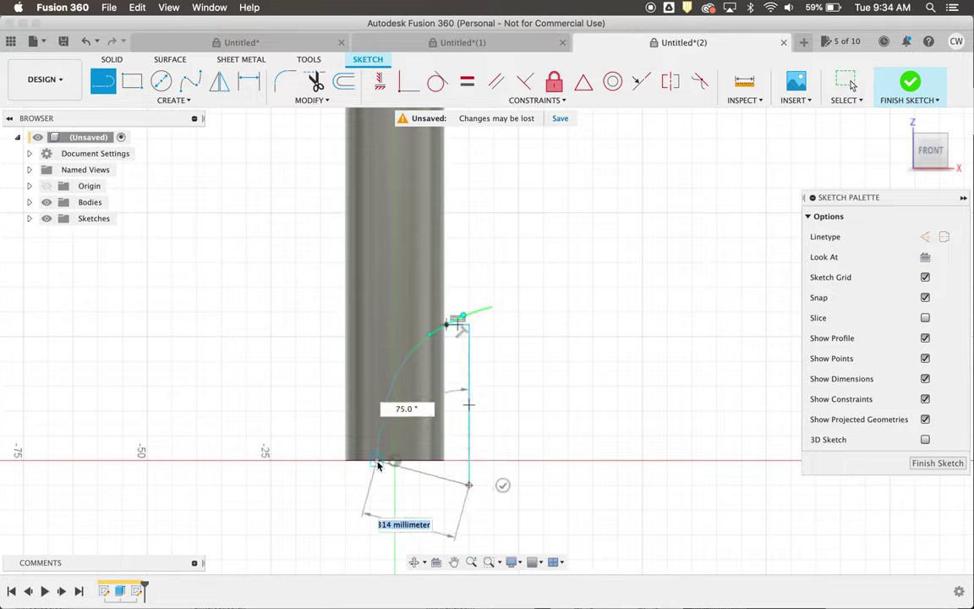
left_click(377, 485)
left_click(377, 464)
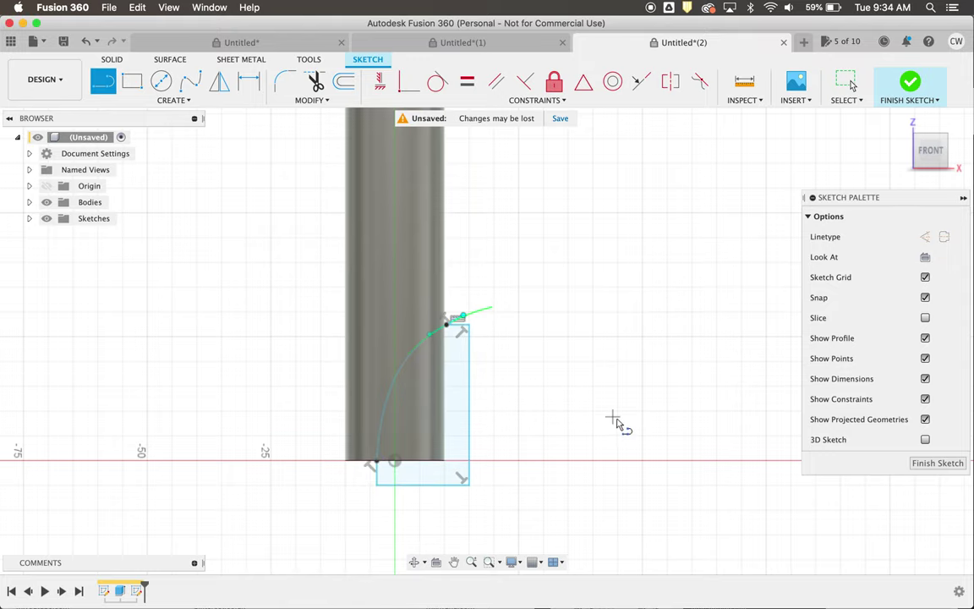
scroll(504, 486, "right", 5, "shift")
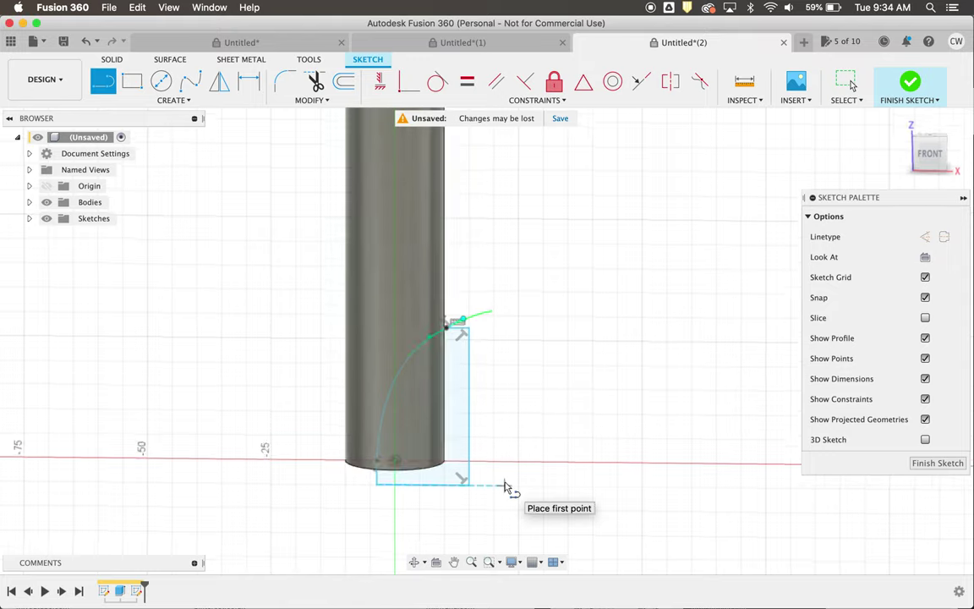
left_click(953, 464)
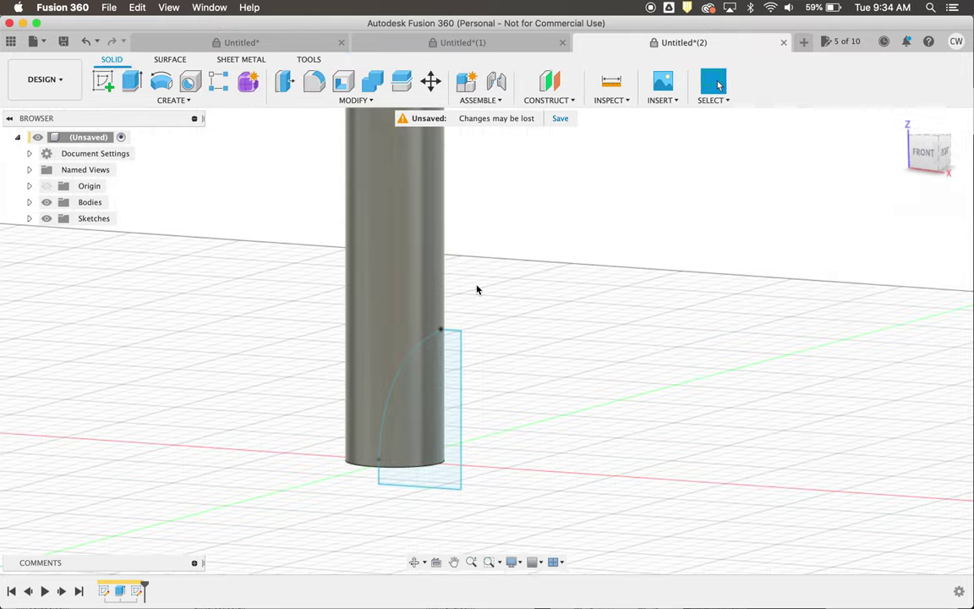
Step: Cut the closed mouthpiece profile out of the cylinder with a symmetric extrude of 35 mm
left_click(131, 84)
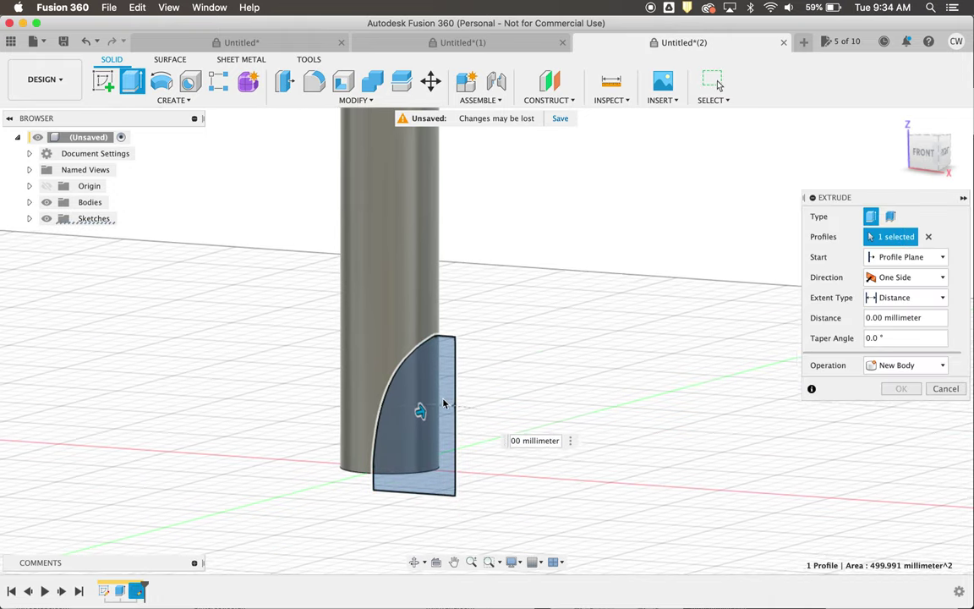
left_click(903, 285)
left_click(894, 321)
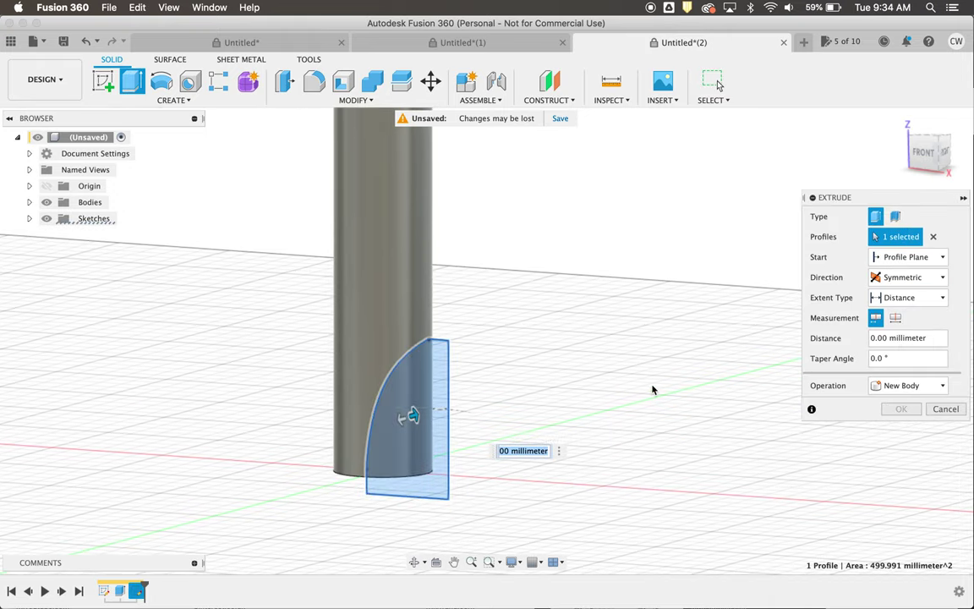
left_click_drag(410, 414, 494, 395)
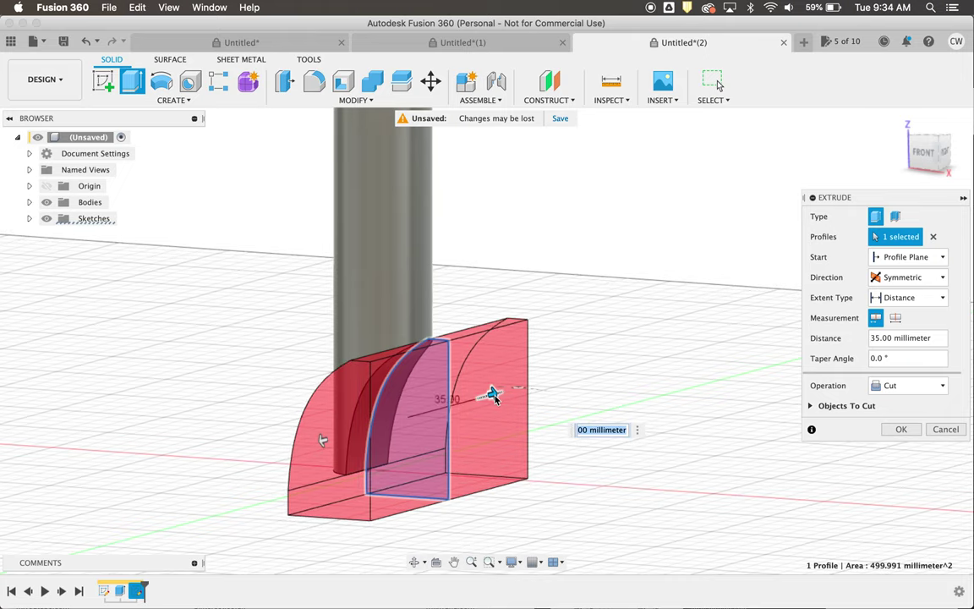
scroll(494, 395, "left", 10, "shift")
scroll(493, 395, "right", 15, "shift")
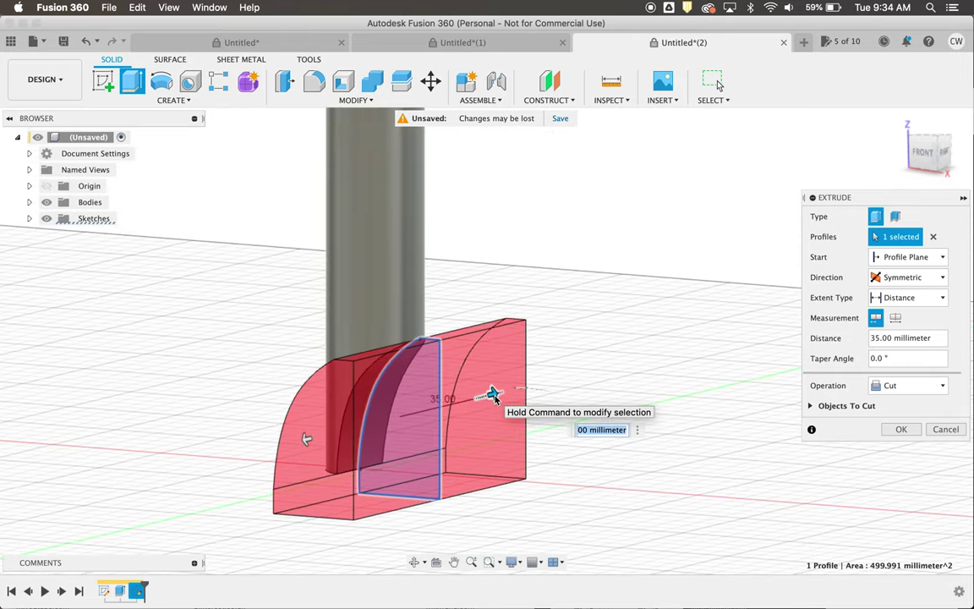
left_click(917, 429)
scroll(556, 422, "up", 8, "shift")
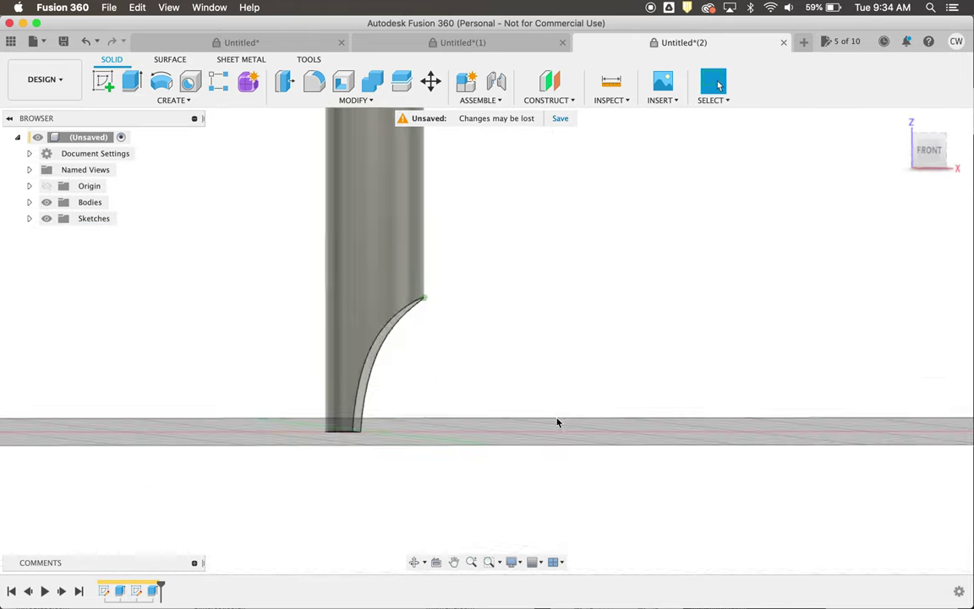
scroll(556, 422, "down", 10, "shift")
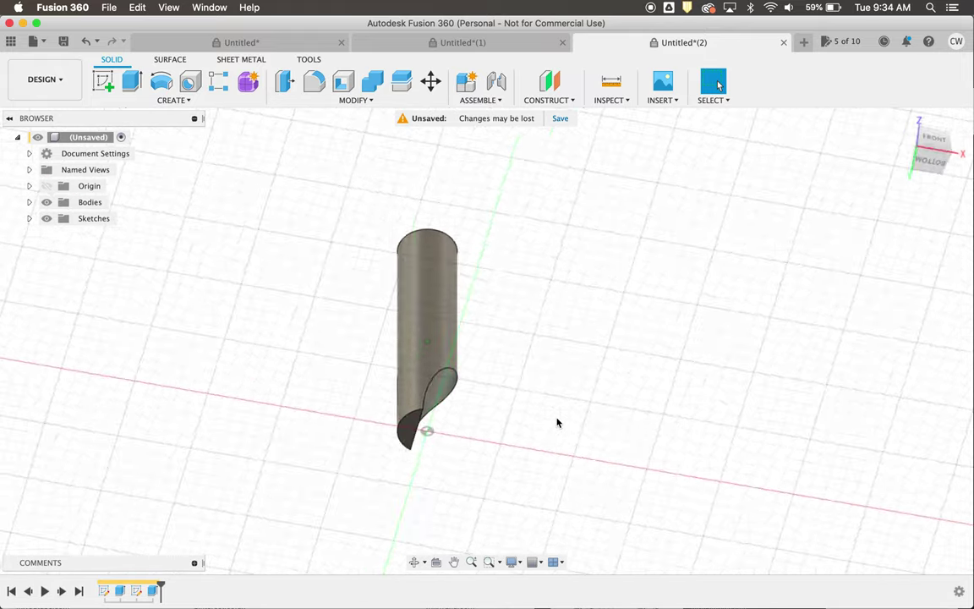
Step: Shell the cylinder from its top face with an inside thickness of 1.5 mm
scroll(556, 421, "up", 6, "shift")
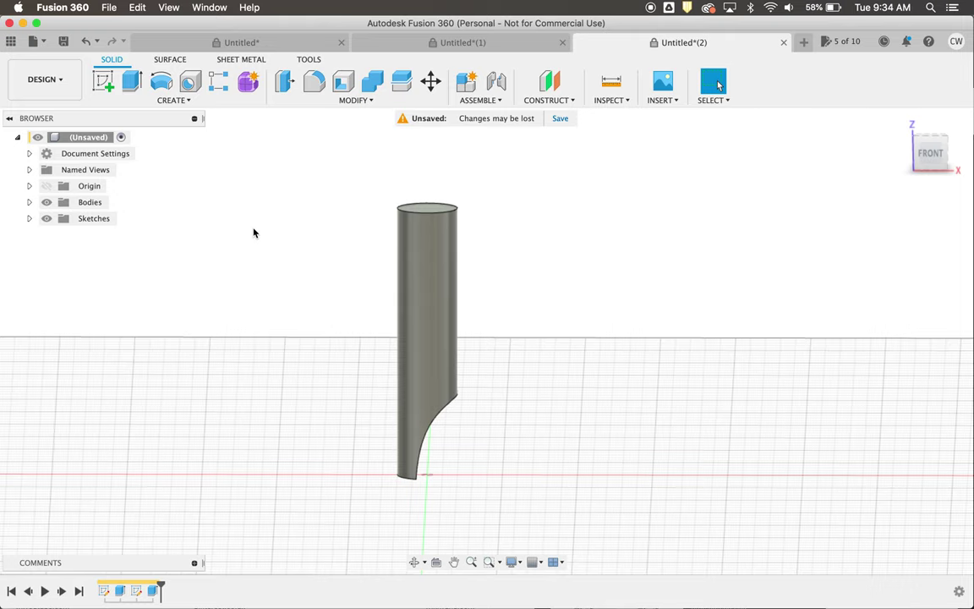
scroll(351, 295, "up", 5, "shift")
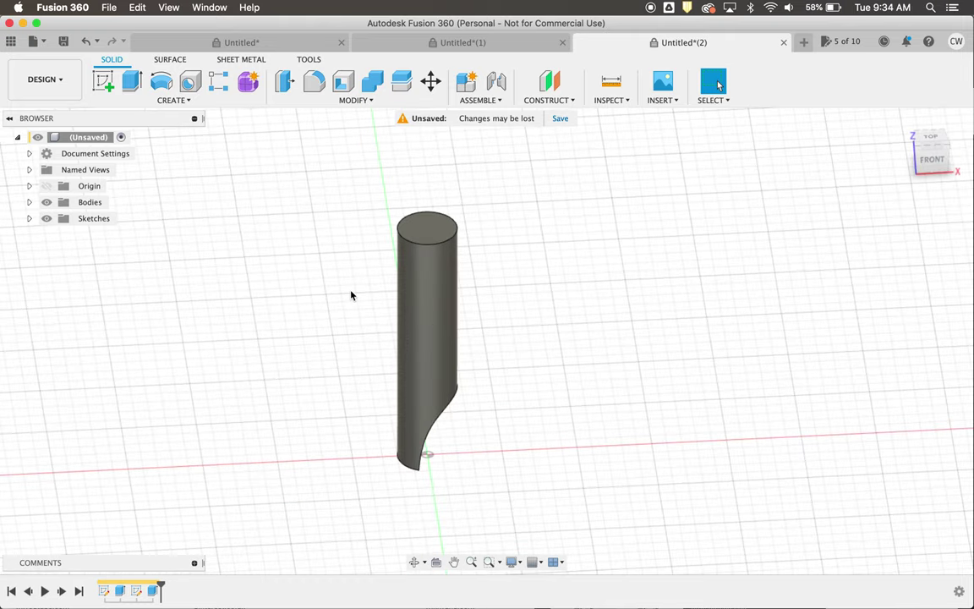
left_click(343, 80)
left_click(424, 230)
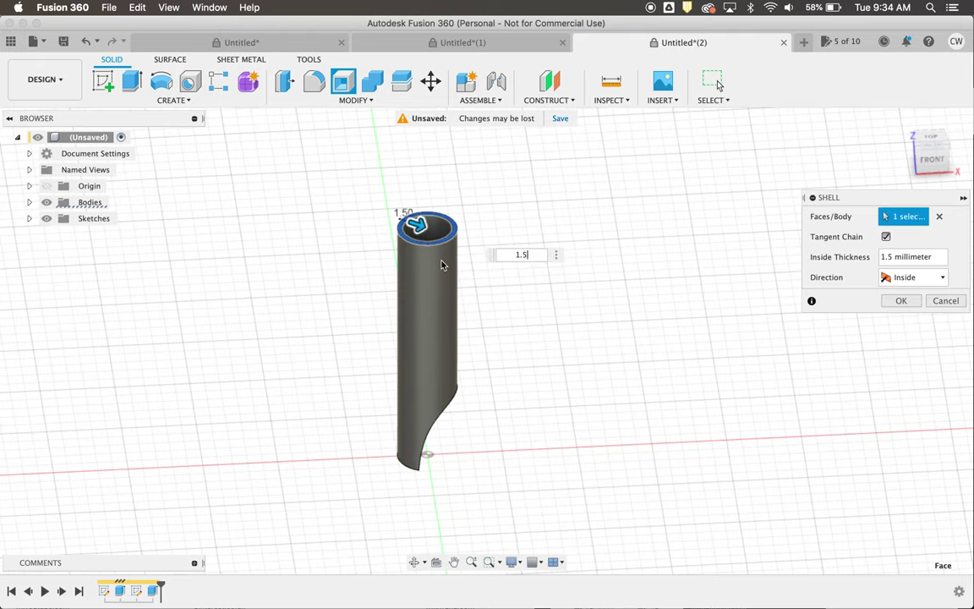
scroll(442, 264, "up", 3, "shift")
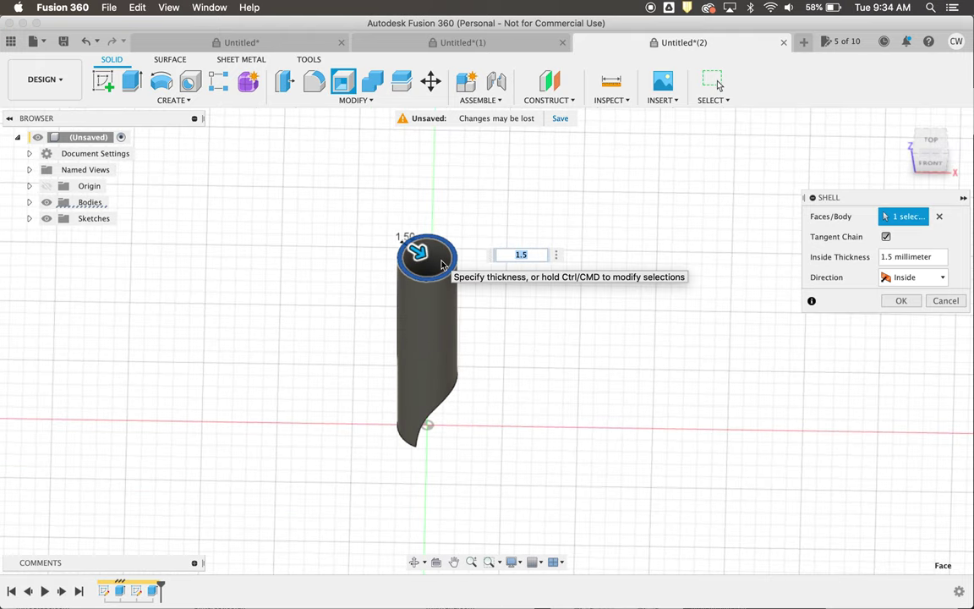
left_click(903, 302)
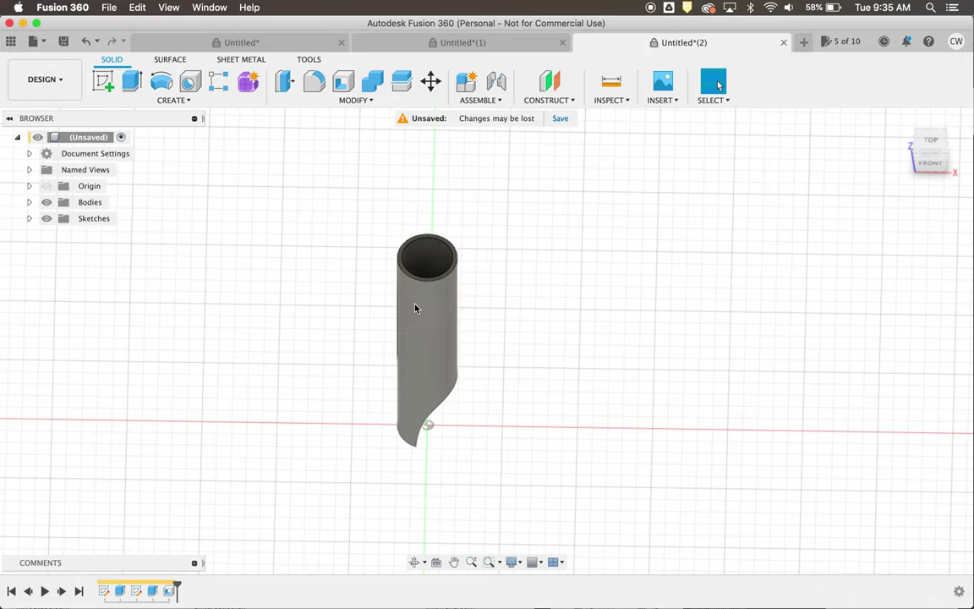
Step: Extrude the inner floor face at the mouthpiece tip downward by 11 mm as a cut to open the air channel
middle_click_drag(415, 307, 411, 400, "shift")
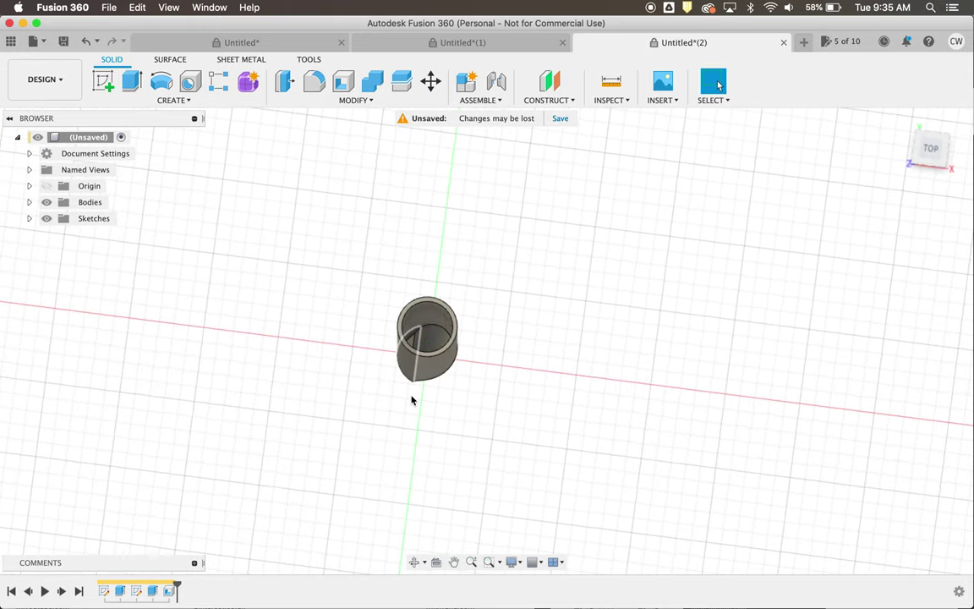
left_click(131, 80)
scroll(358, 287, "up", 3)
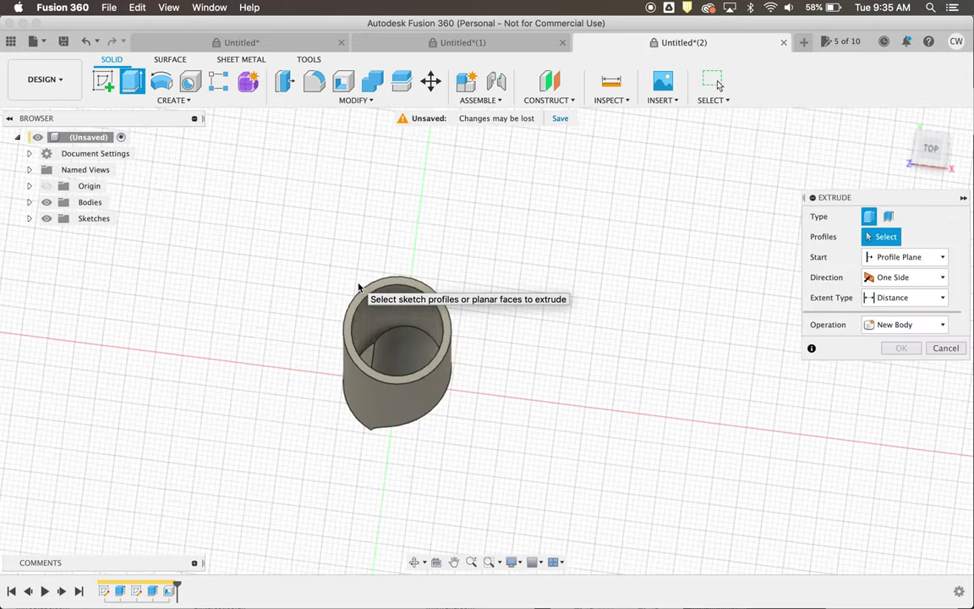
middle_click_drag(357, 288, 372, 357, "shift")
left_click(376, 350)
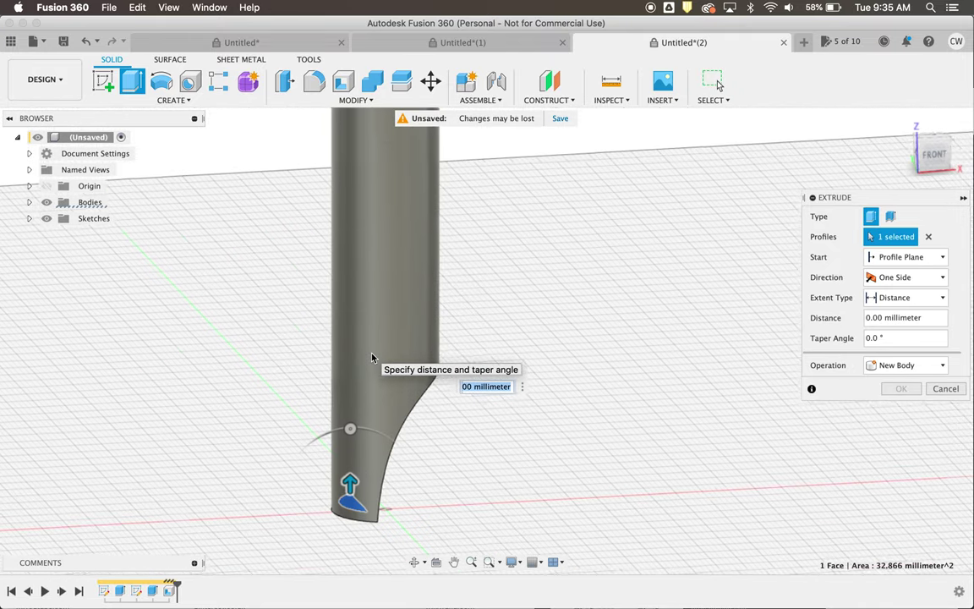
scroll(372, 357, "down", 3)
left_click_drag(348, 404, 350, 490)
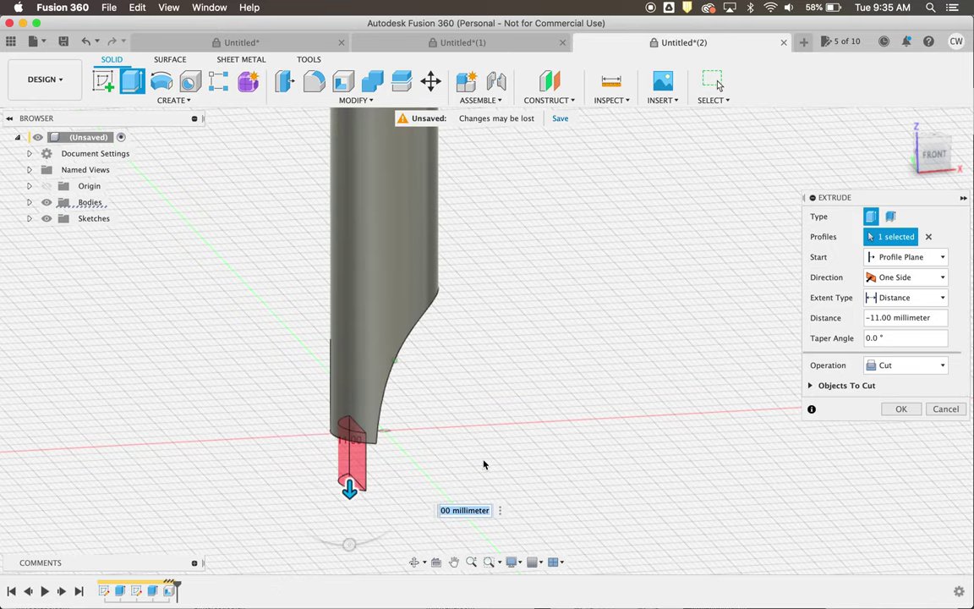
scroll(484, 464, "down", 5, "shift")
left_click(899, 409)
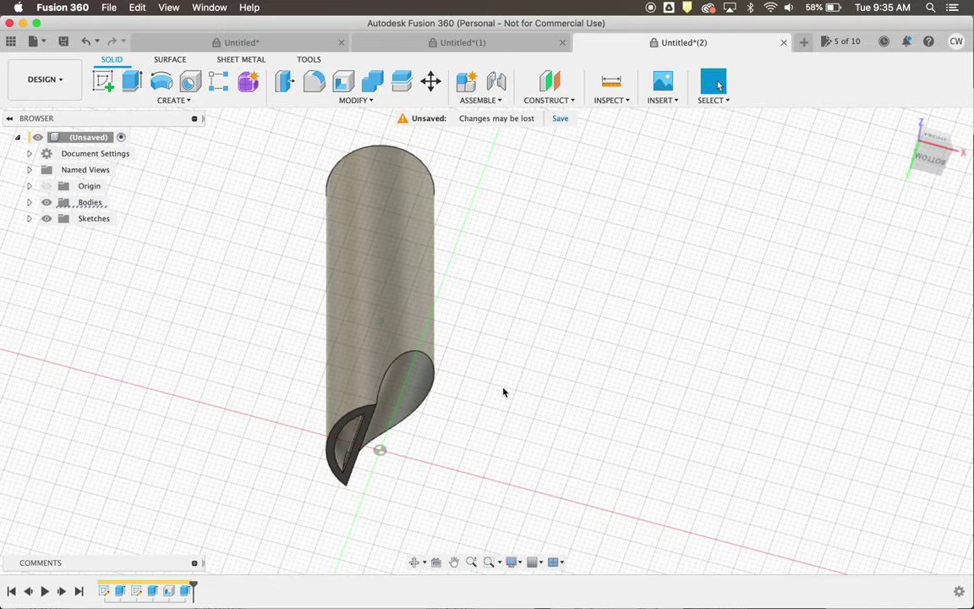
scroll(503, 392, "down", 5, "shift")
scroll(503, 391, "up", 10, "shift")
scroll(503, 391, "left", 5, "shift")
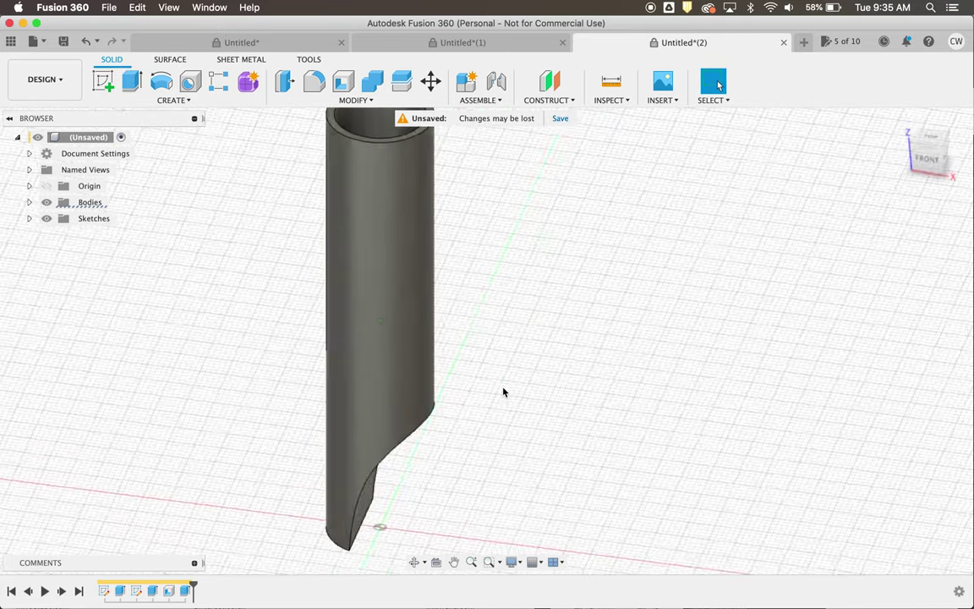
Step: Sketch a narrow downward-pointing triangle on the front plane across the tube wall opposite the mouthpiece curve and finish the sketch
scroll(503, 391, "left", 5, "shift")
scroll(503, 391, "down", 3)
scroll(503, 391, "right", 5, "shift")
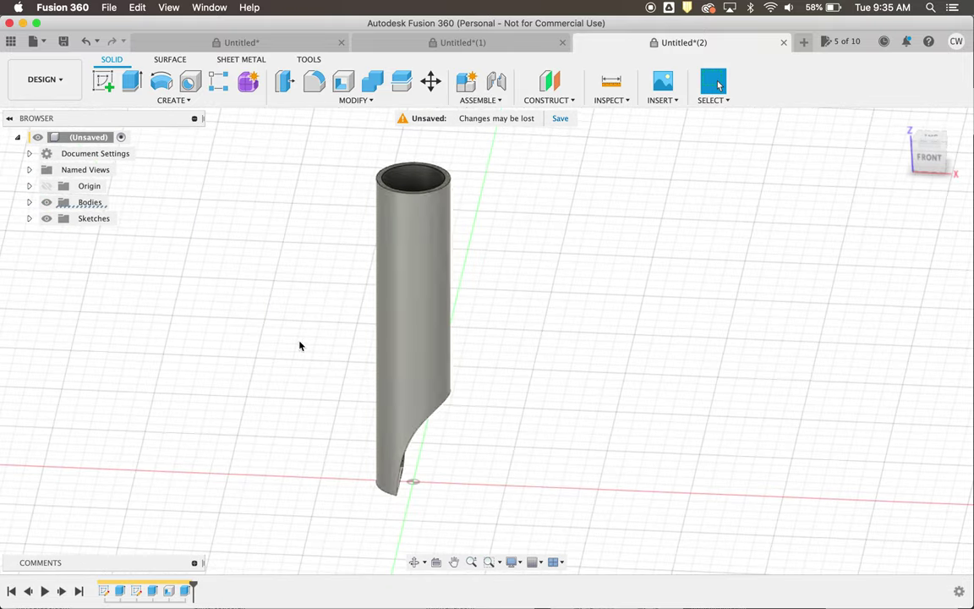
left_click(103, 81)
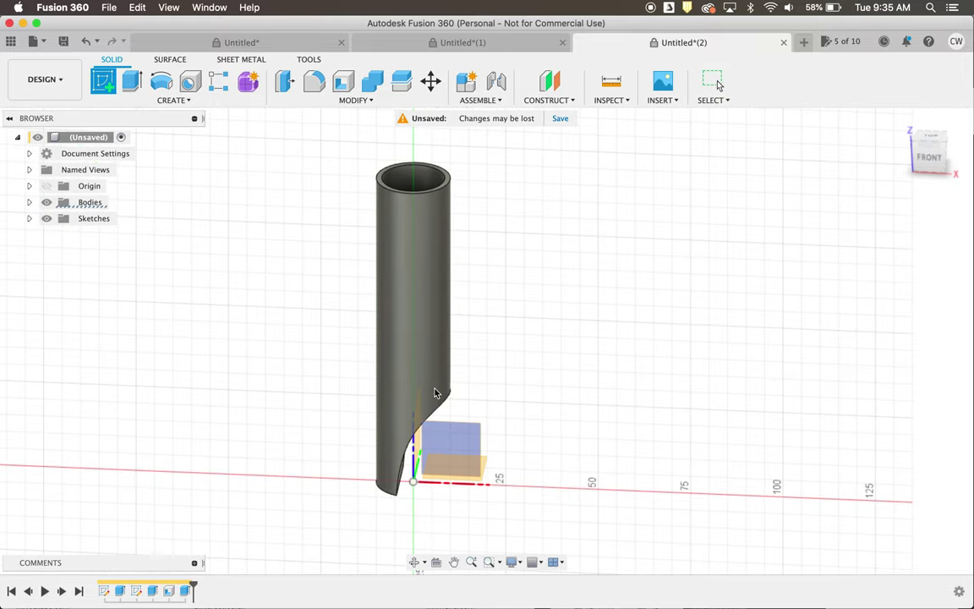
left_click(450, 441)
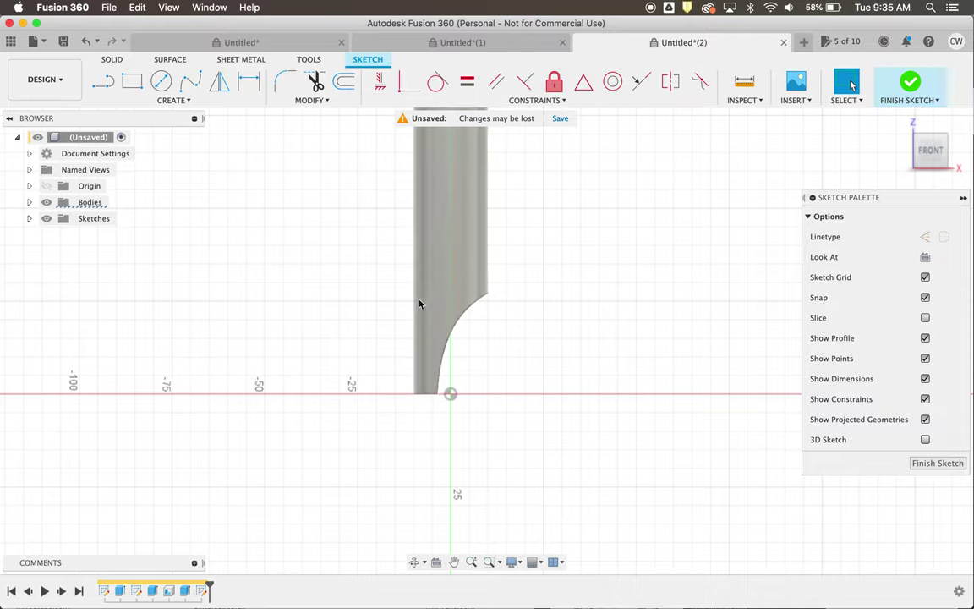
left_click(102, 83)
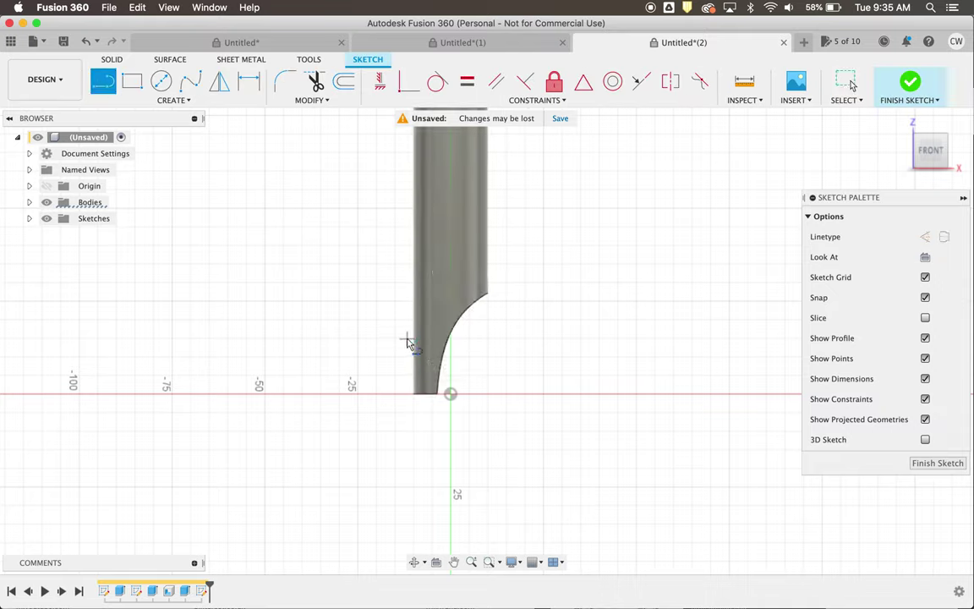
left_click(407, 306)
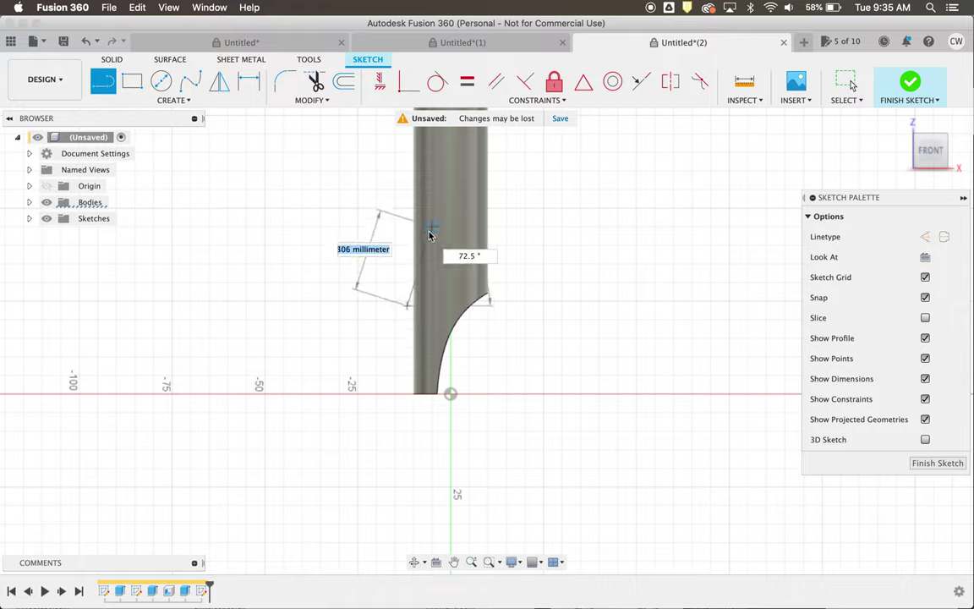
left_click(395, 226)
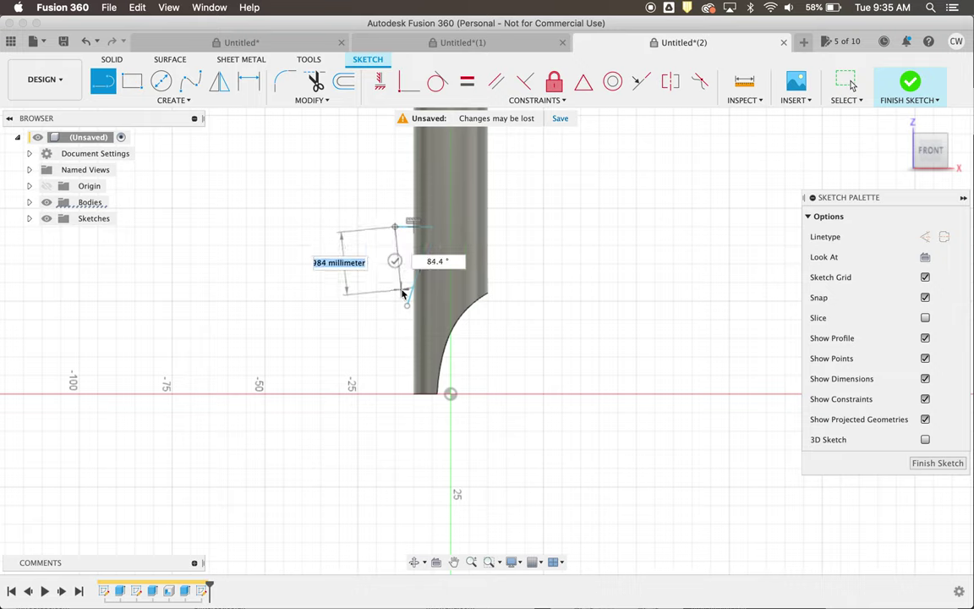
left_click(409, 308)
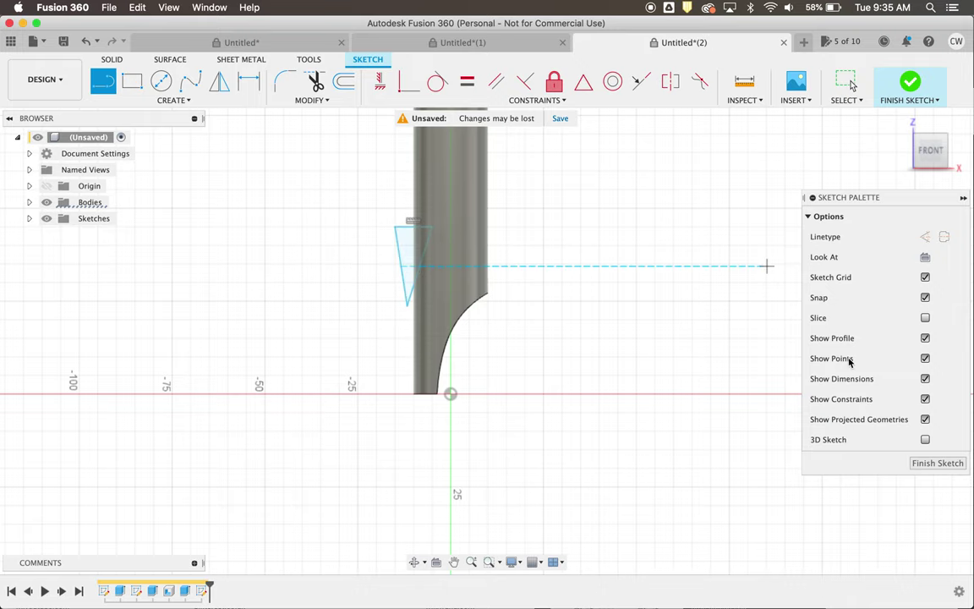
left_click(933, 463)
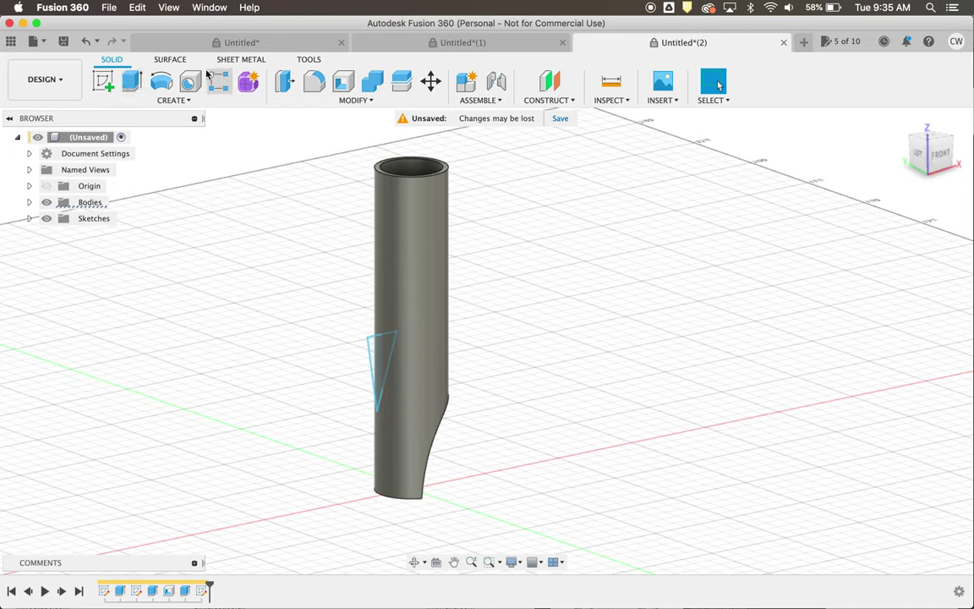
Step: Cut the triangle through the tube wall with a symmetric extrude of 30 mm to form the sound opening
left_click(132, 79)
left_click_drag(373, 368, 306, 356)
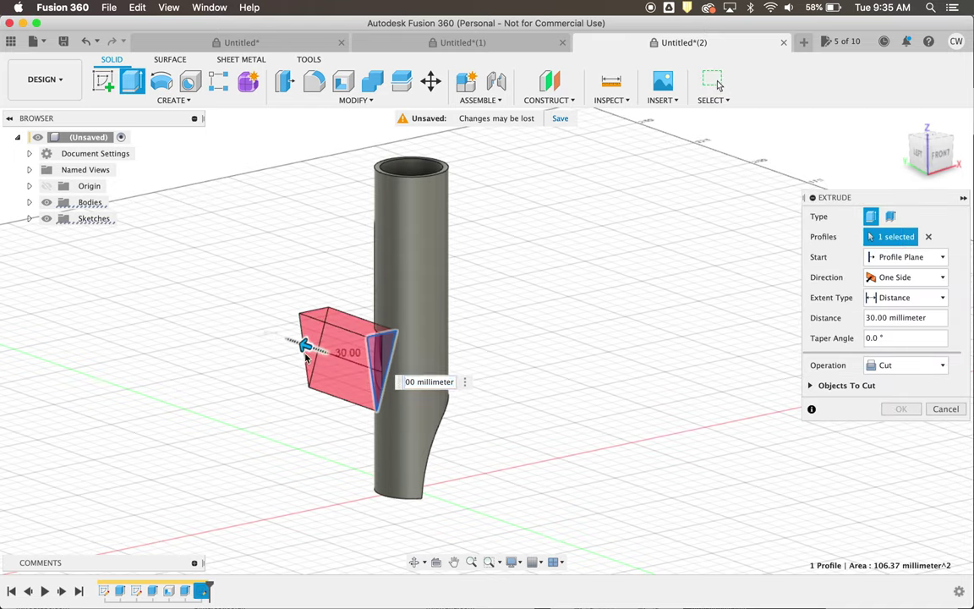
left_click(923, 372)
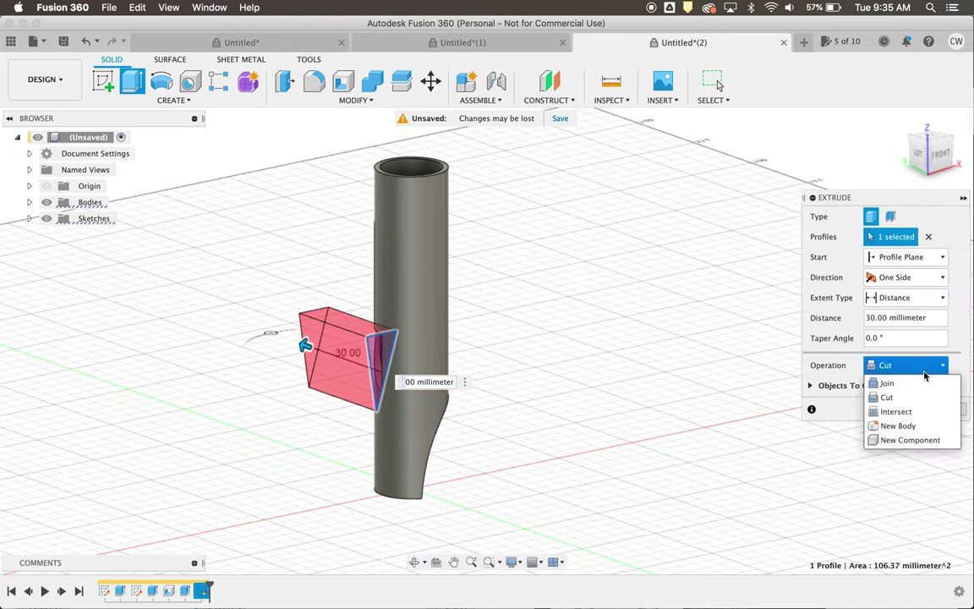
left_click(922, 372)
left_click(930, 277)
left_click(884, 307)
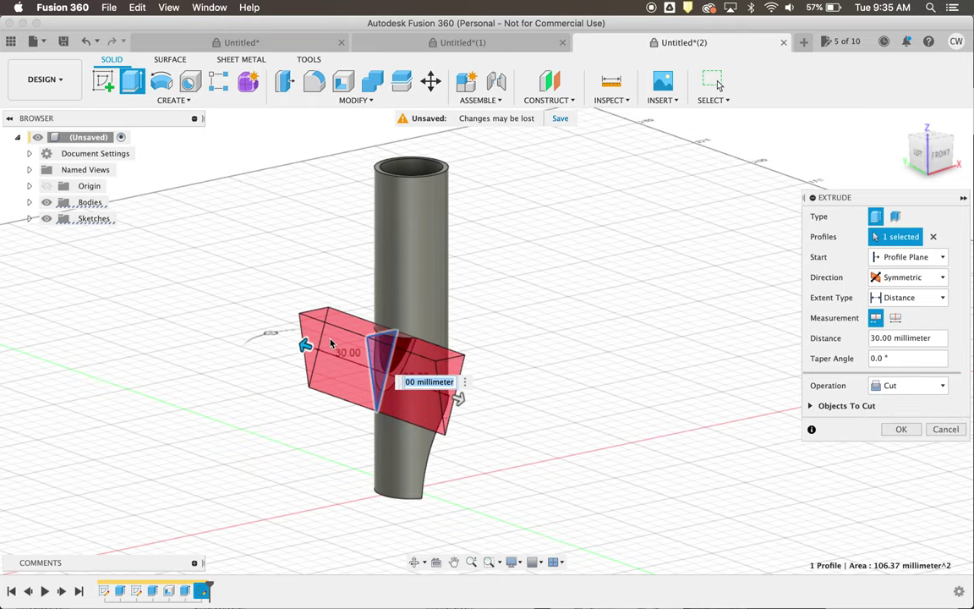
left_click(901, 429)
scroll(463, 408, "left", 5, "shift")
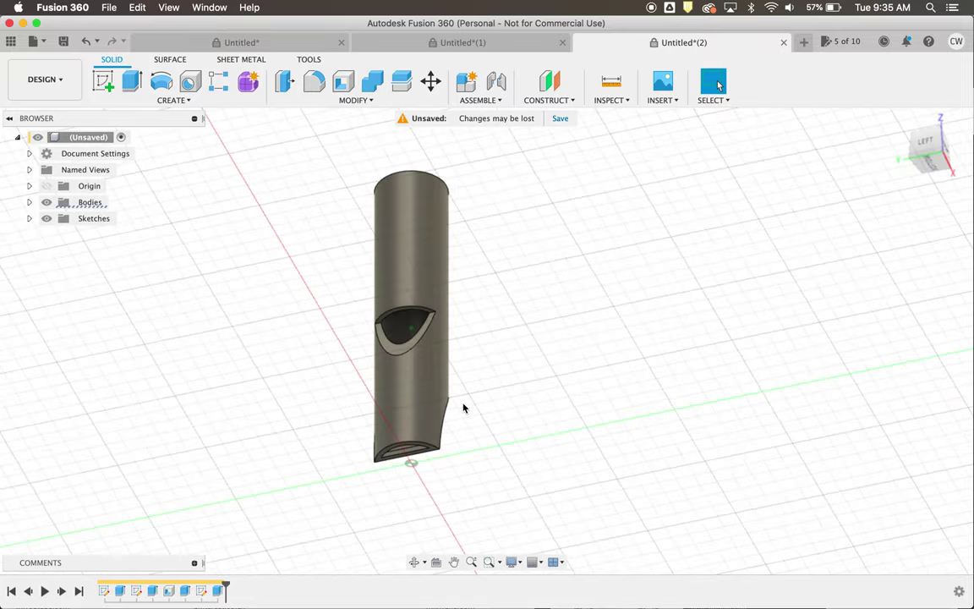
scroll(464, 409, "right", 5, "shift")
scroll(463, 408, "left", 3, "shift")
scroll(464, 408, "up", 3, "shift")
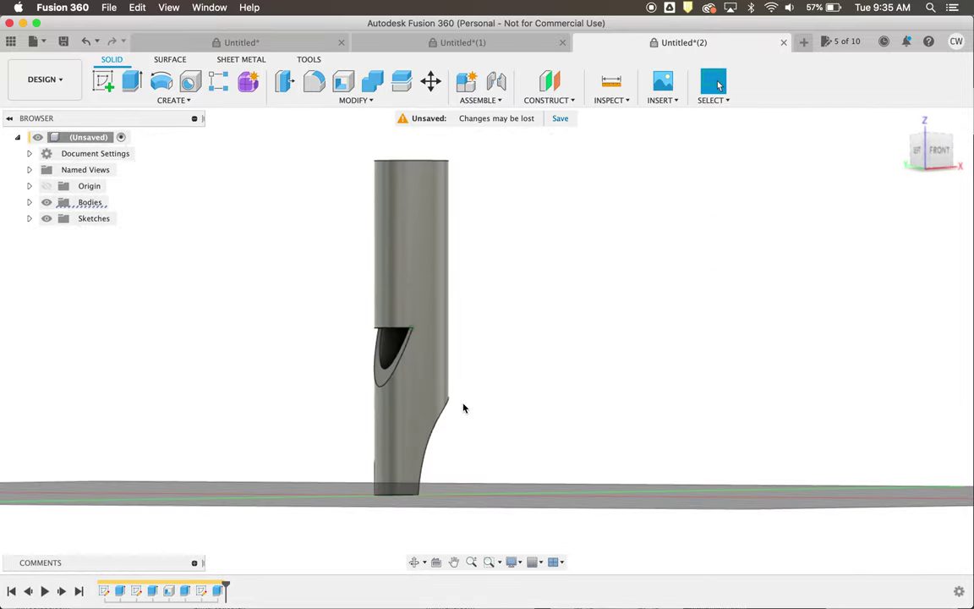
Step: Reshape the sound opening's triangle sketch to point upward, with its apex at X -10, Z 51 mm and inner base corner at X -7, Z 29 mm
scroll(463, 408, "down", 6, "shift")
scroll(463, 408, "up", 4, "shift")
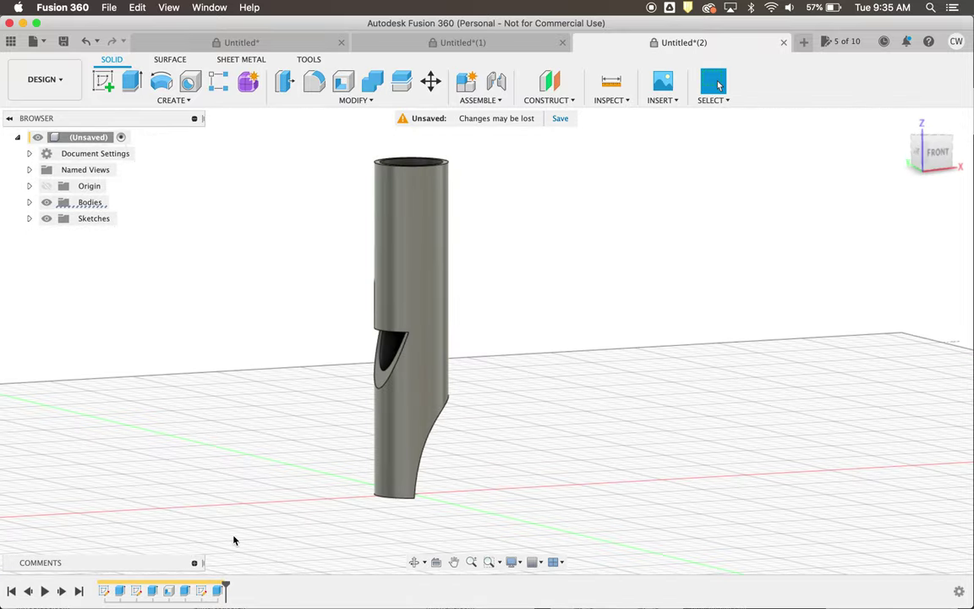
scroll(337, 410, "up", 3, "shift")
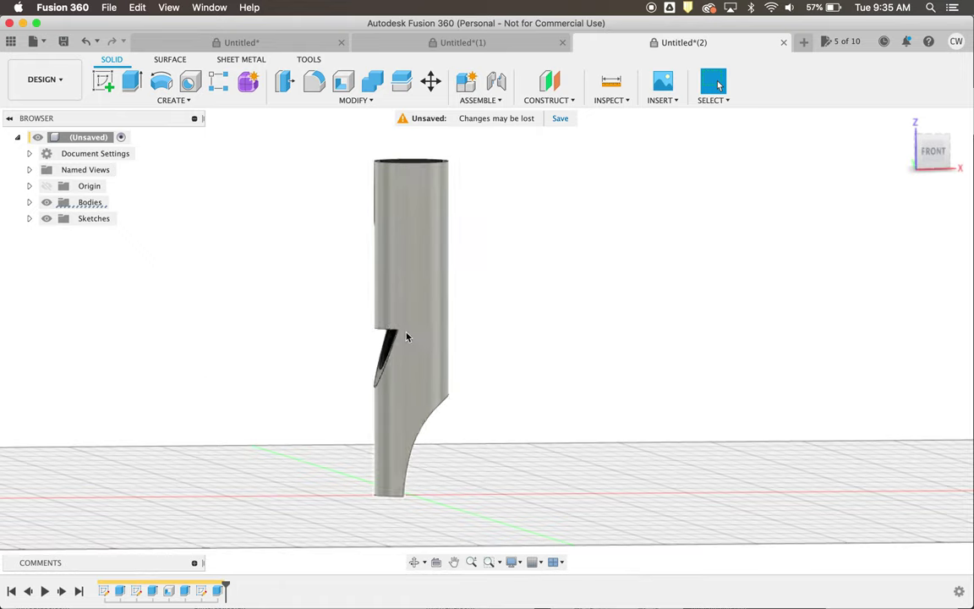
double_click(203, 592)
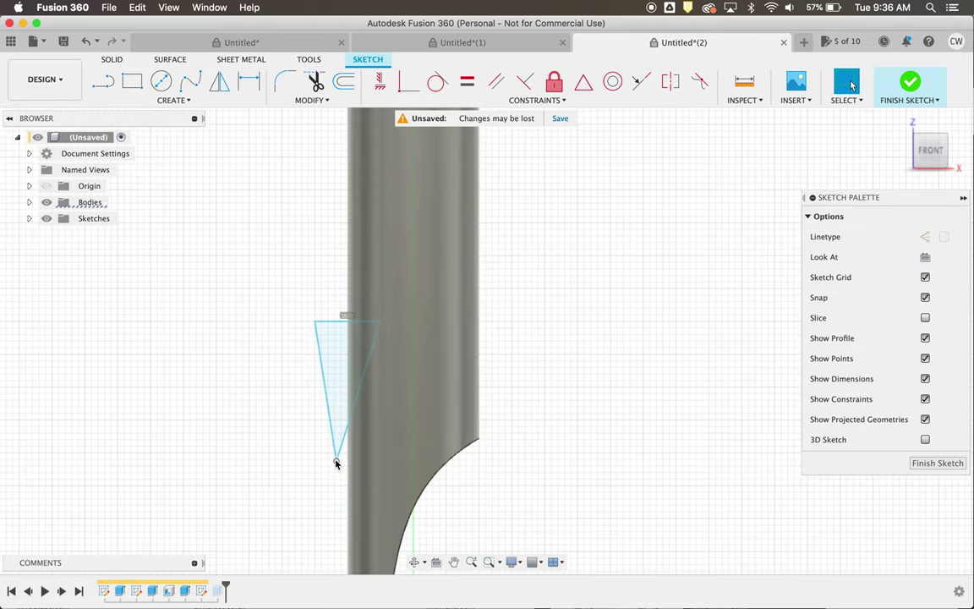
left_click_drag(336, 461, 346, 262)
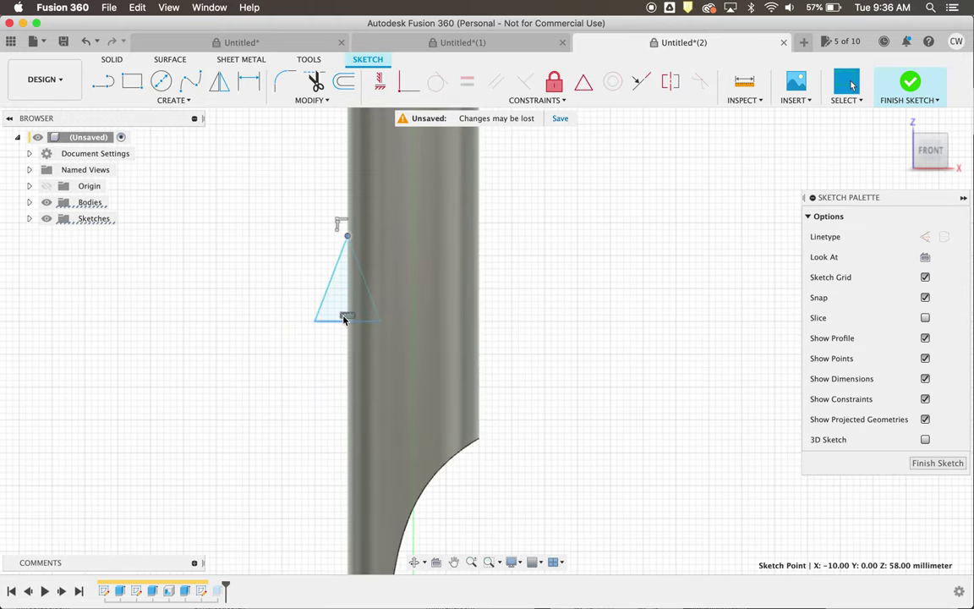
left_click_drag(344, 324, 345, 431)
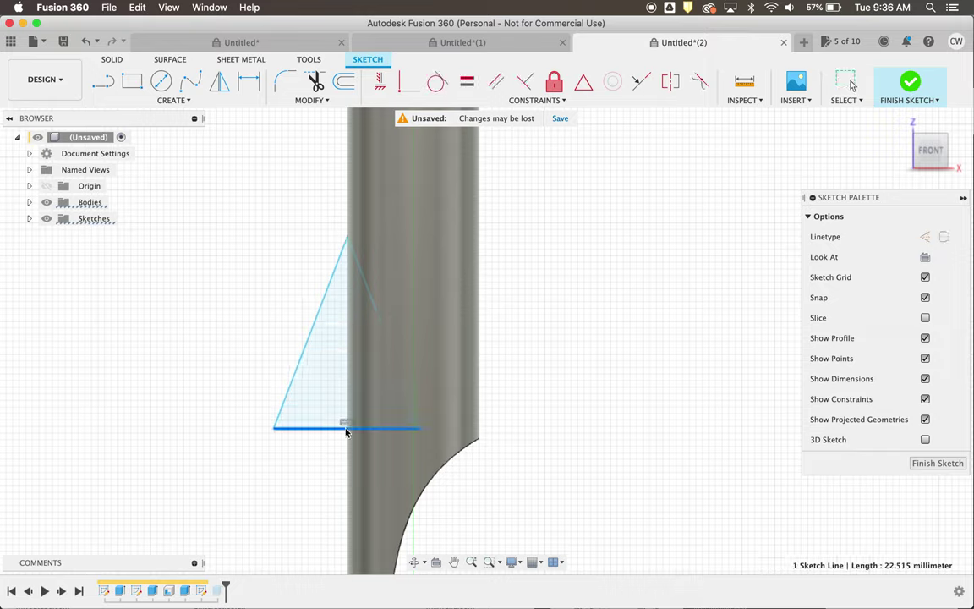
left_click_drag(424, 433, 368, 435)
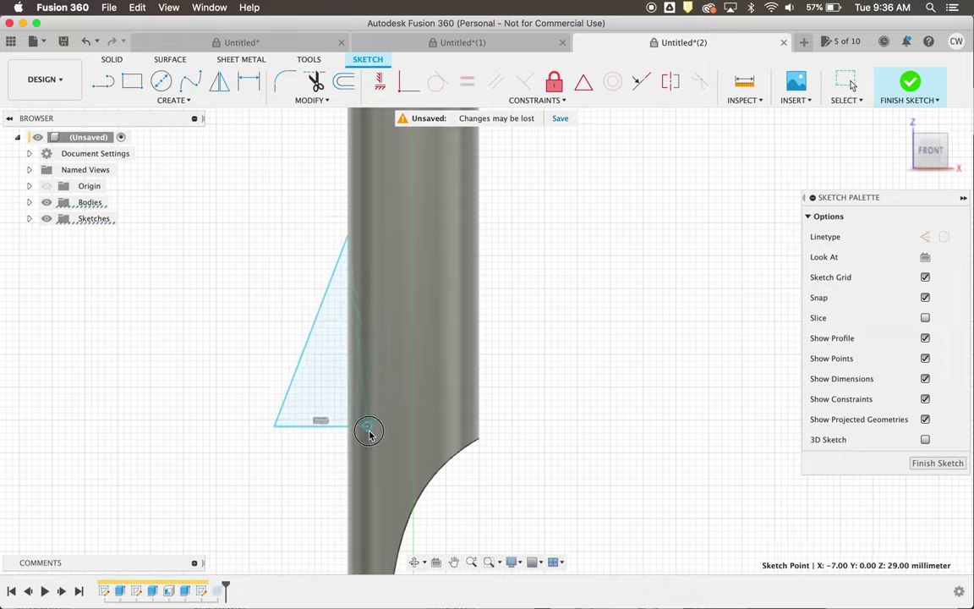
left_click_drag(348, 239, 347, 280)
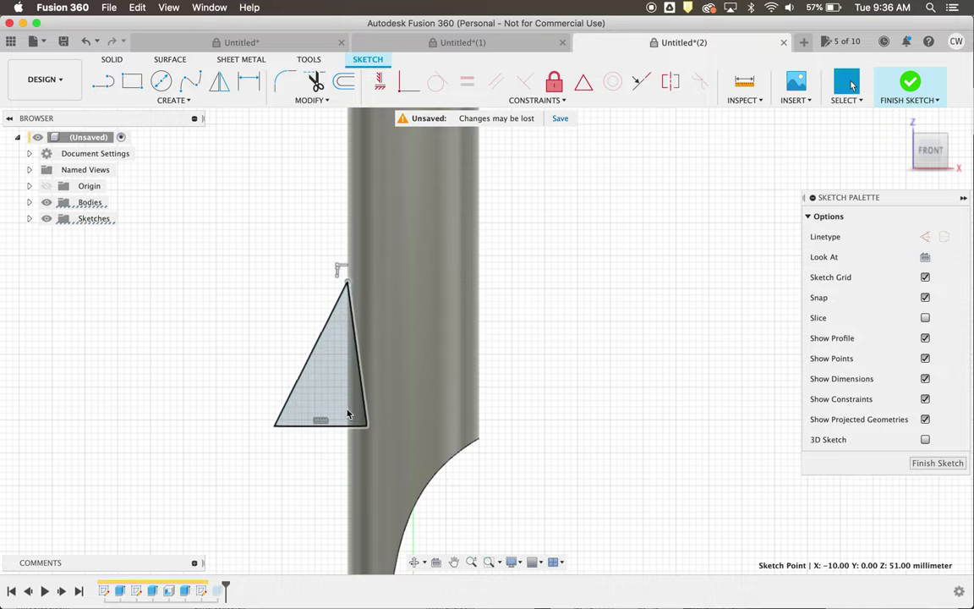
left_click(934, 463)
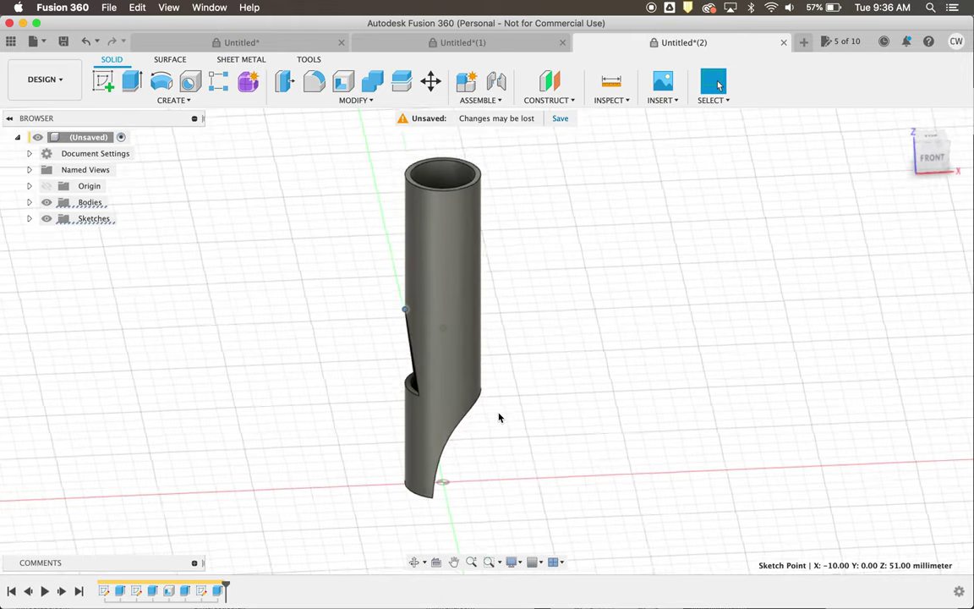
Step: Examine the reshaped sound opening and the curved mouthpiece from several sides
scroll(499, 417, "right", 10, "shift")
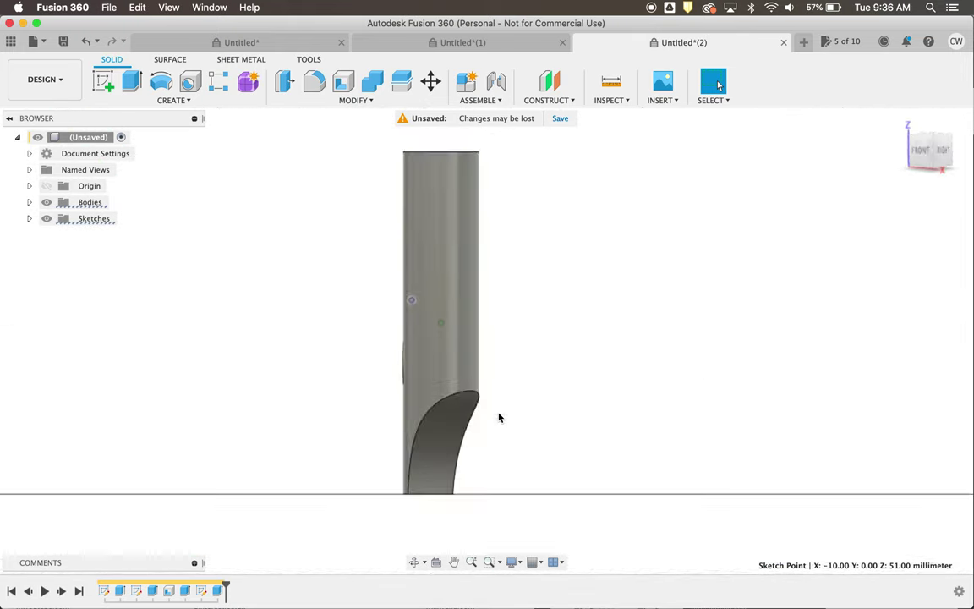
scroll(499, 417, "left", 10, "shift")
scroll(499, 417, "up", 5)
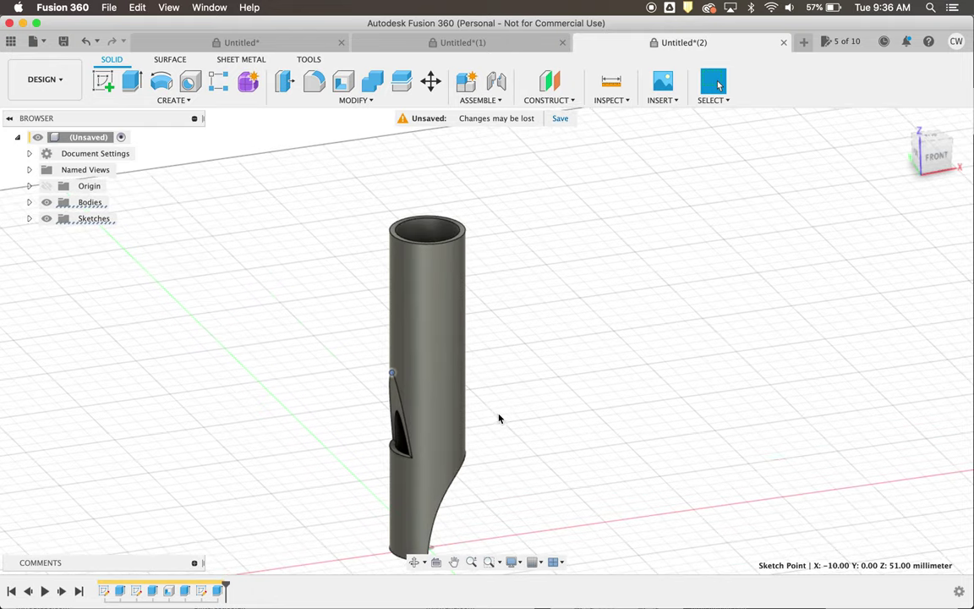
scroll(518, 391, "down", 5, "shift")
scroll(518, 391, "left", 4, "shift")
scroll(518, 391, "down", 3)
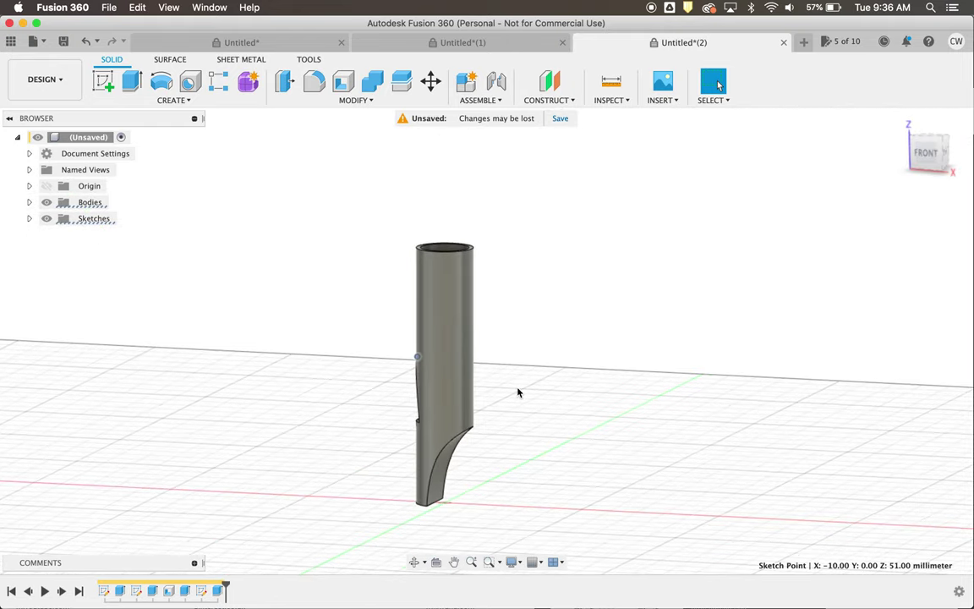
scroll(518, 392, "right", 8, "shift")
scroll(518, 391, "up", 10, "shift")
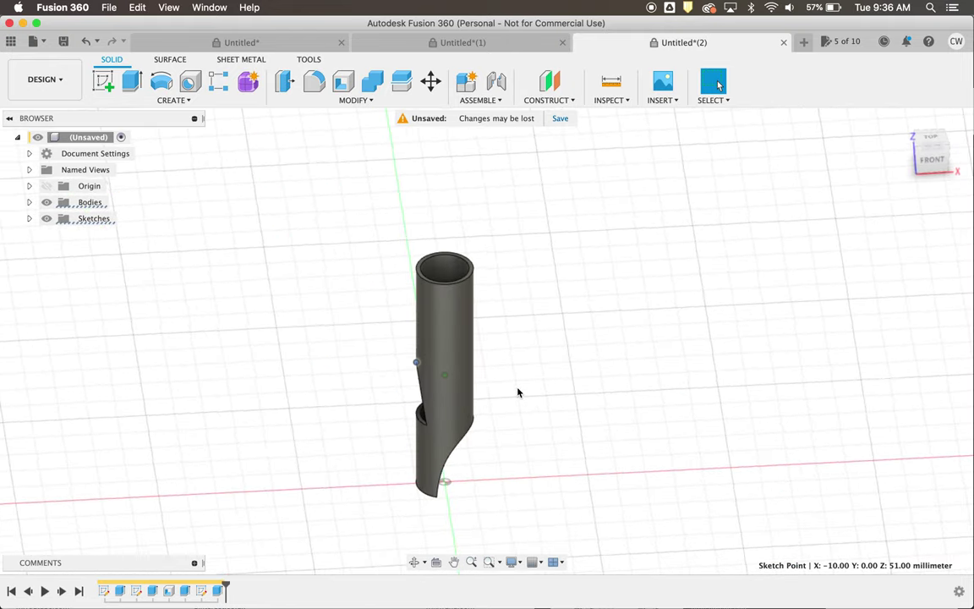
scroll(518, 391, "up", 4)
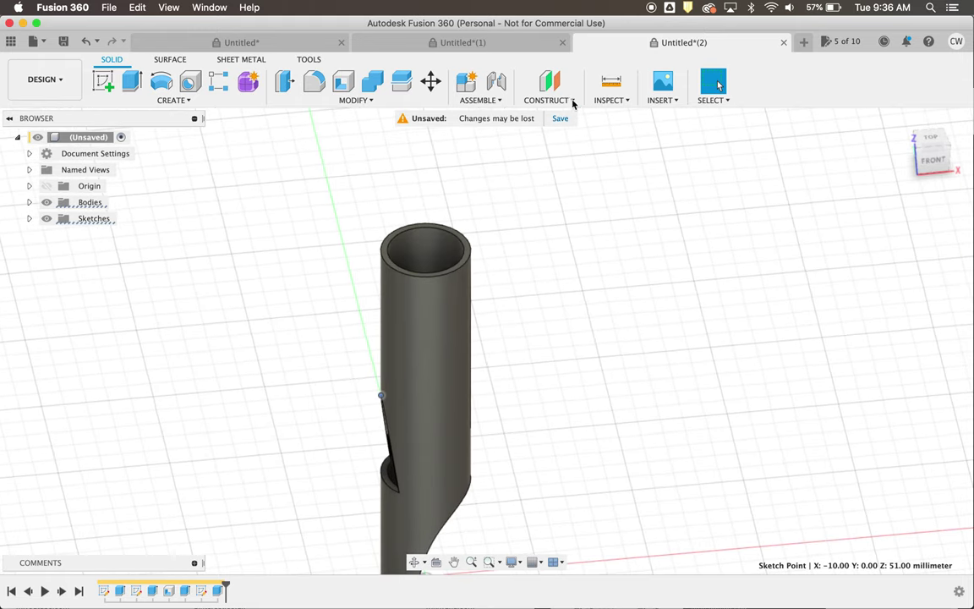
Step: Look at the finished whistle in the Untitled(1) design for reference, and examine the current tube's open end and bore in Untitled(2)
left_click(492, 38)
scroll(577, 328, "up", 5, "shift")
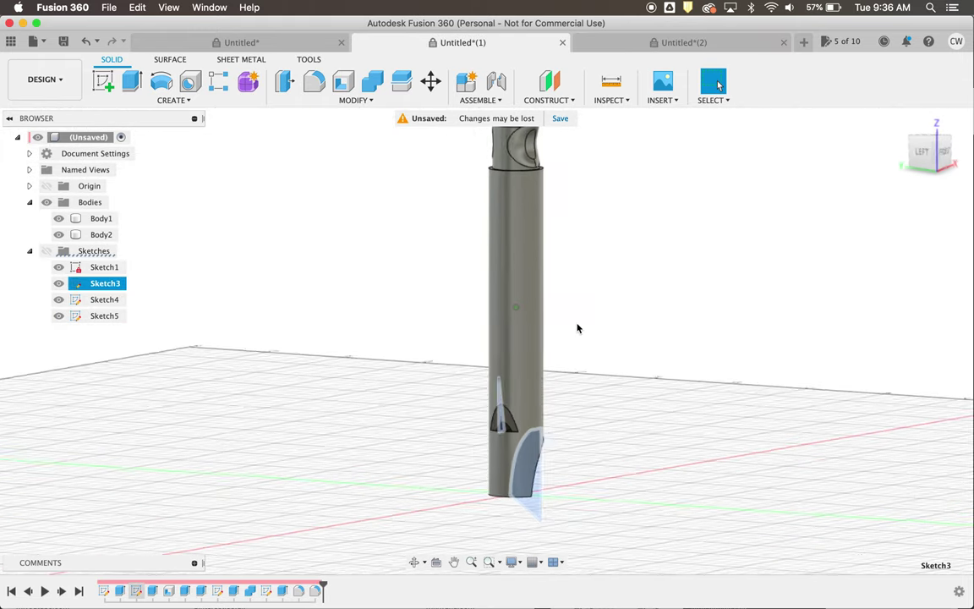
left_click(652, 47)
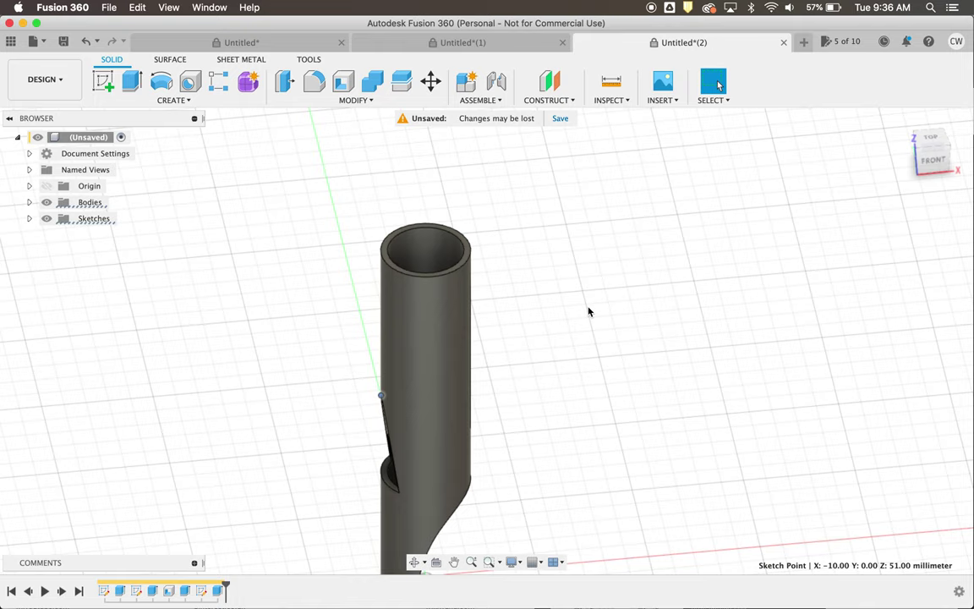
scroll(588, 312, "up", 10, "shift")
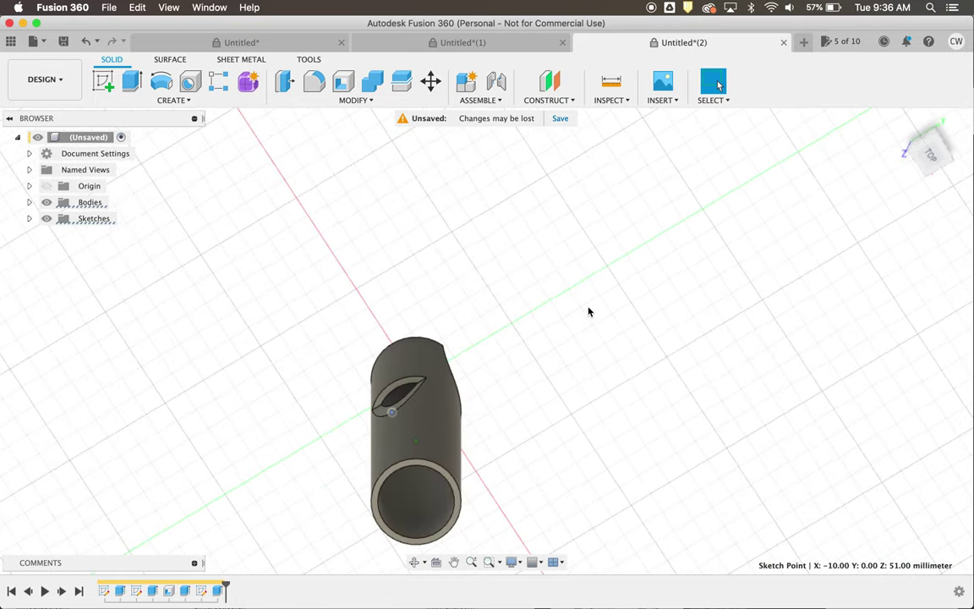
scroll(588, 311, "right", 5, "shift")
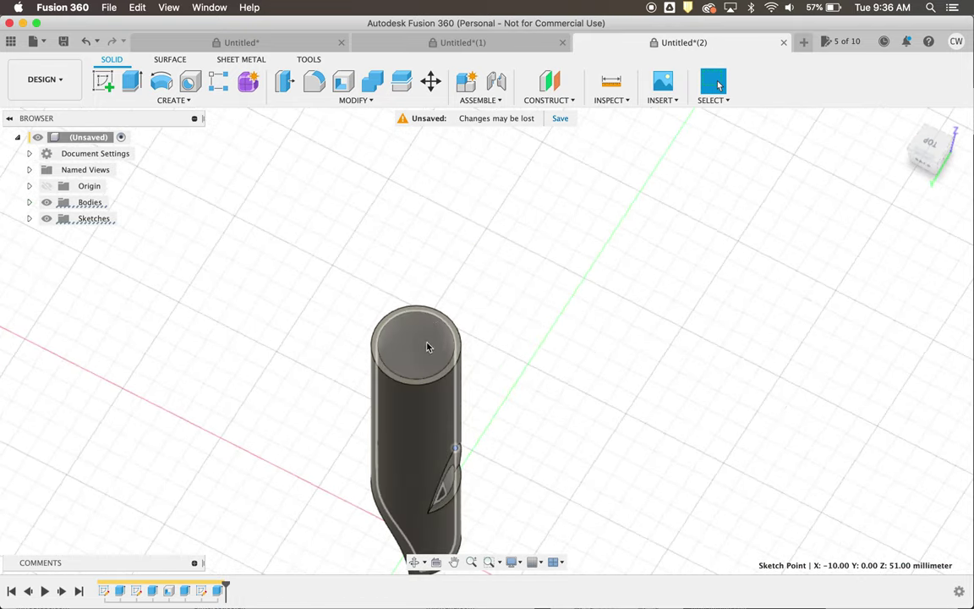
scroll(642, 394, "right", 7, "shift")
scroll(641, 394, "right", 3, "shift")
scroll(641, 394, "left", 8, "shift")
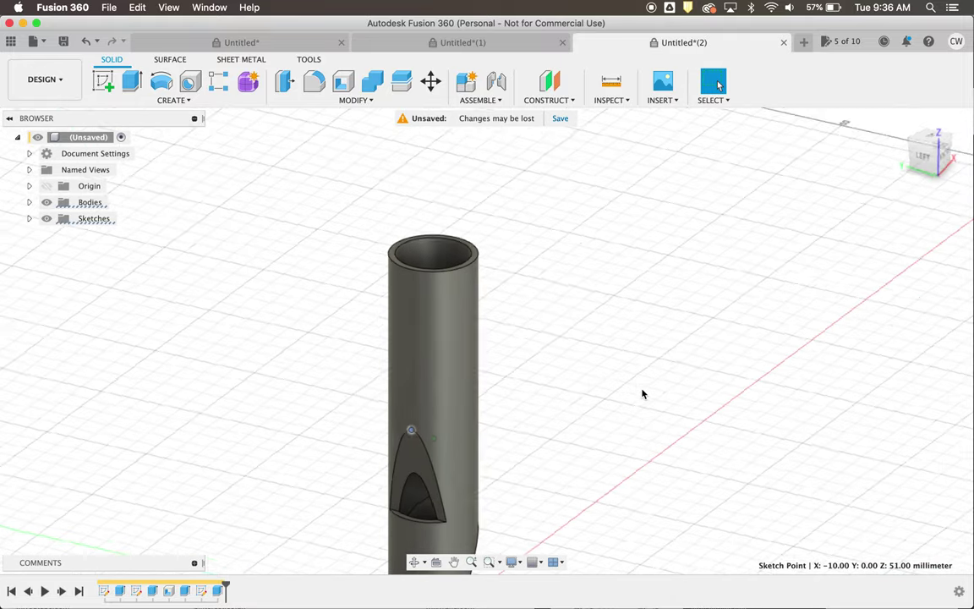
scroll(642, 394, "right", 7, "shift")
scroll(642, 393, "up", 3, "shift")
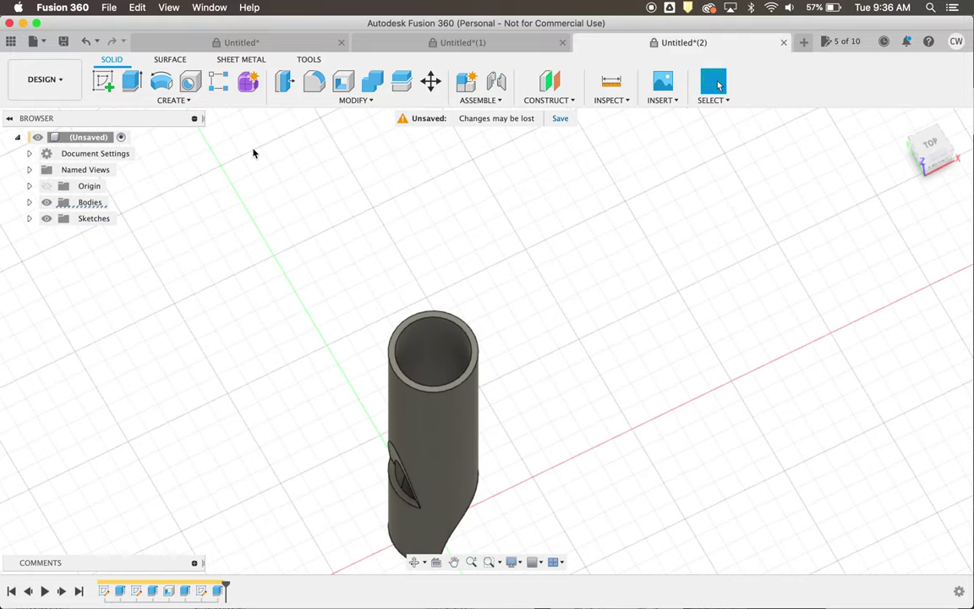
Step: Start a sketch on the tube's top rim face and draw a circle centred on the origin out to the inner wall edge
left_click(99, 79)
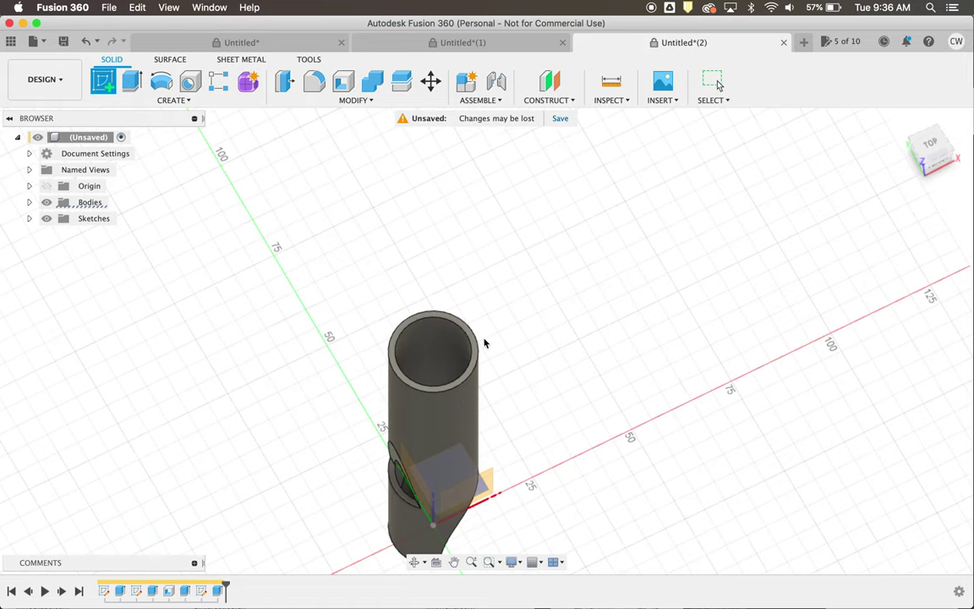
scroll(484, 343, "up", 2, "shift")
scroll(477, 338, "up", 5)
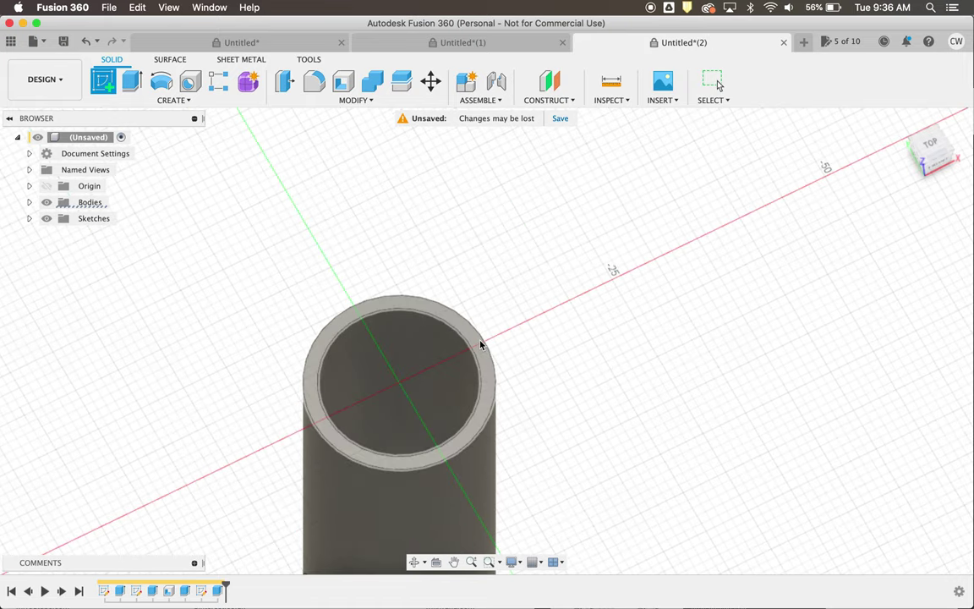
left_click(481, 342)
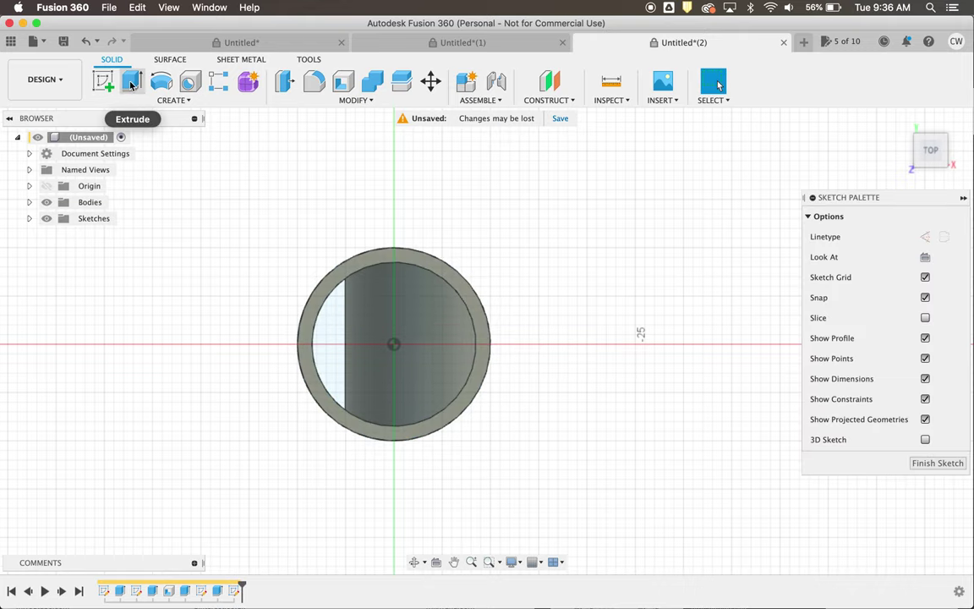
left_click(159, 82)
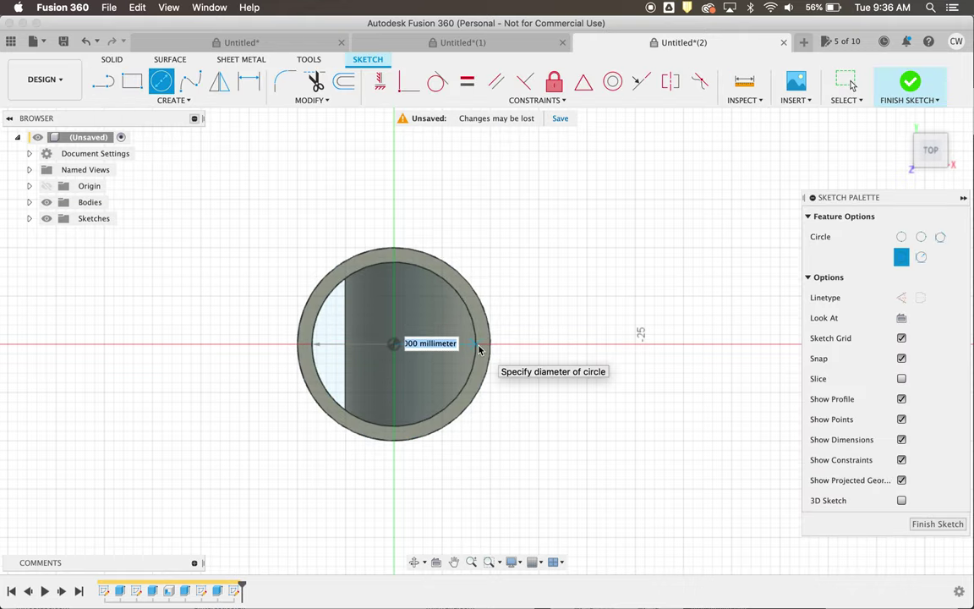
scroll(479, 349, "up", 3)
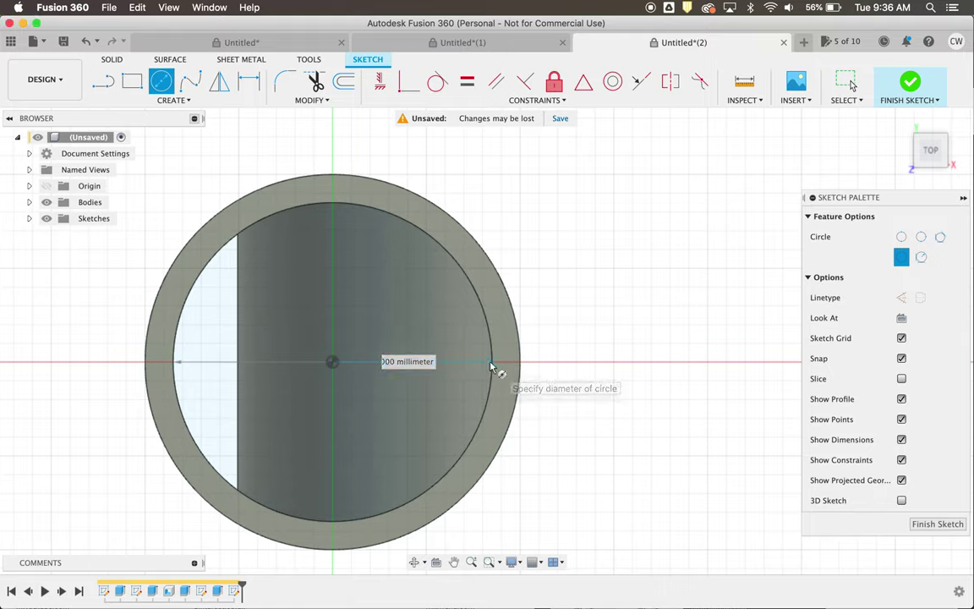
left_click(491, 367)
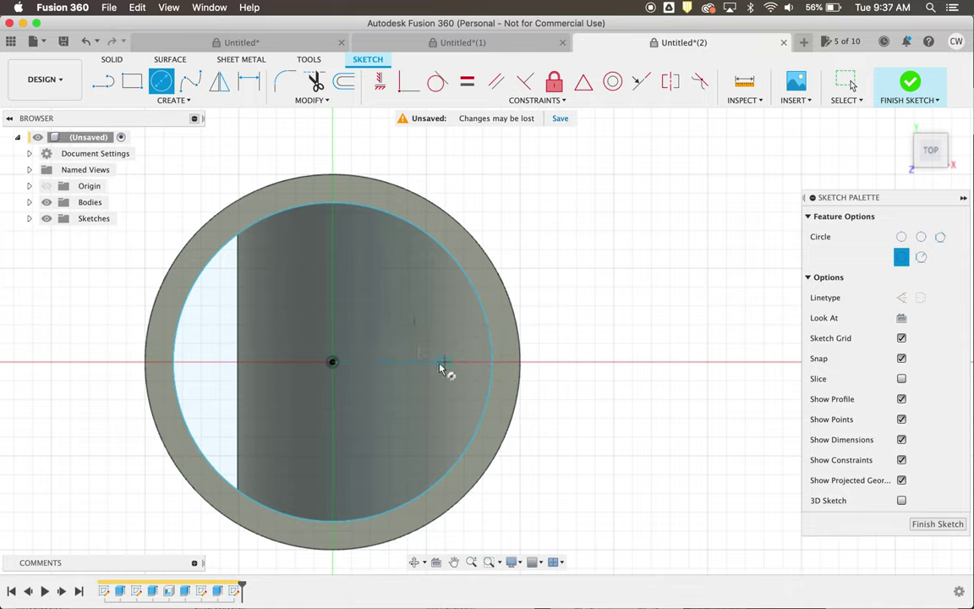
Step: Dimension the circle's diameter to 16.5 mm and finish the sketch
key("d")
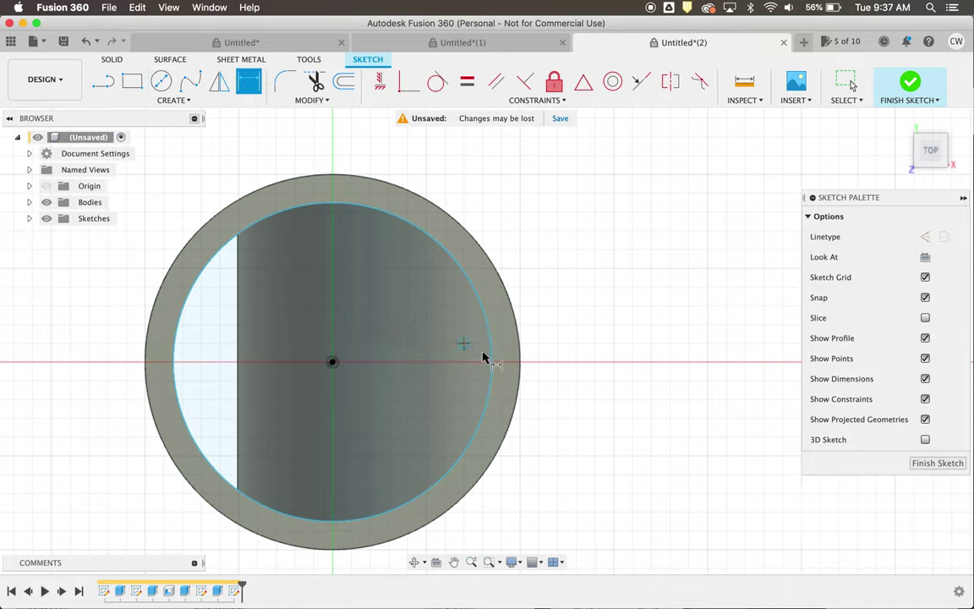
left_click(409, 376)
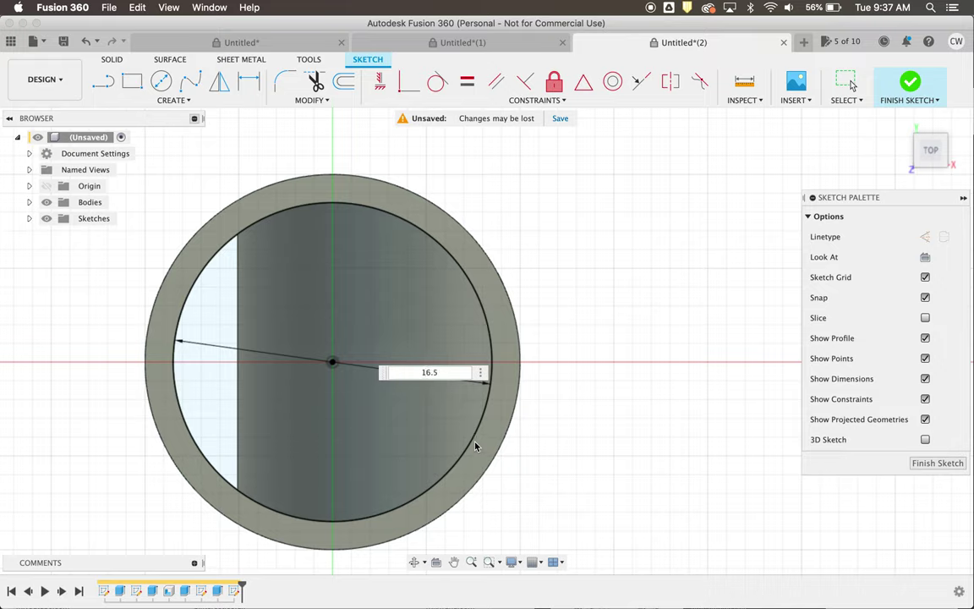
key("Return")
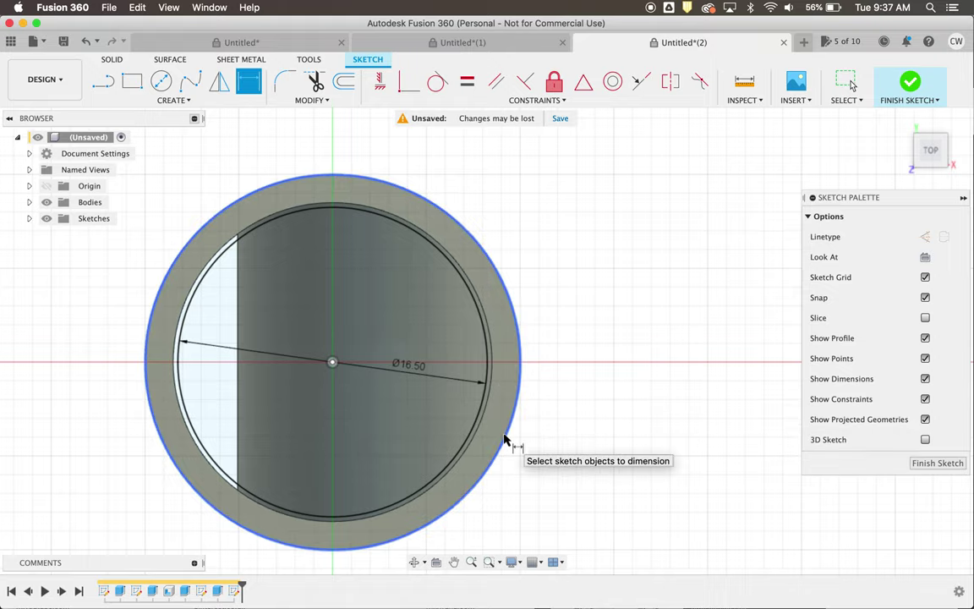
scroll(503, 434, "down", 5, "shift")
scroll(504, 434, "down", 3, "shift")
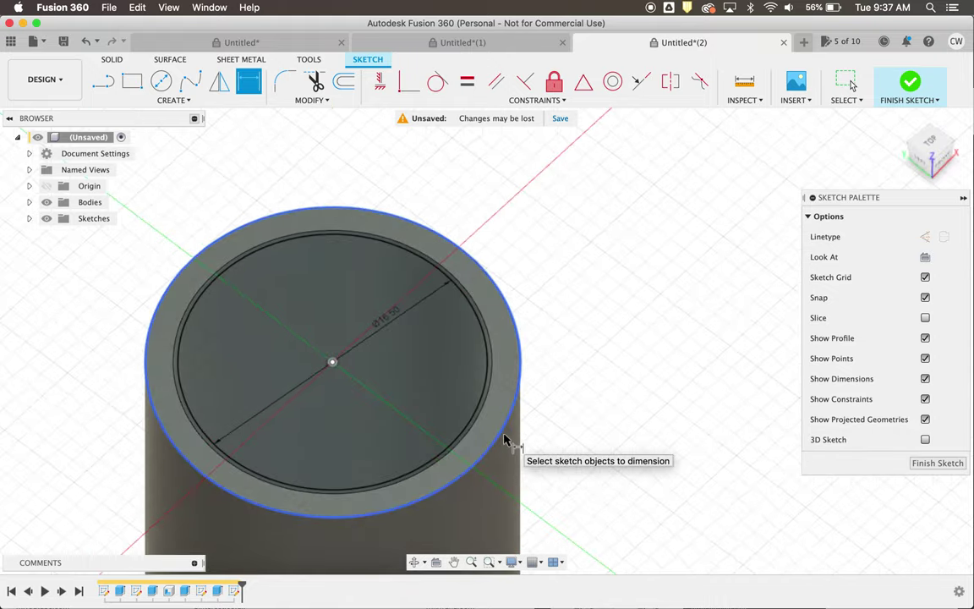
left_click(921, 464)
Step: Extrude the 16.5 mm circle in two directions as a new body, 50 mm down into the tube and 10 mm above the rim
key("e")
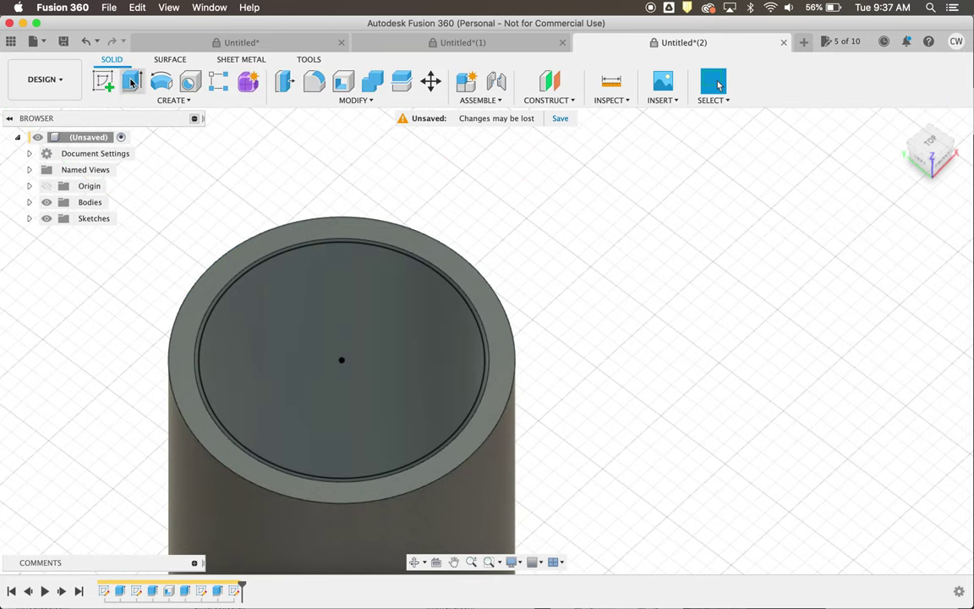
left_click(316, 304)
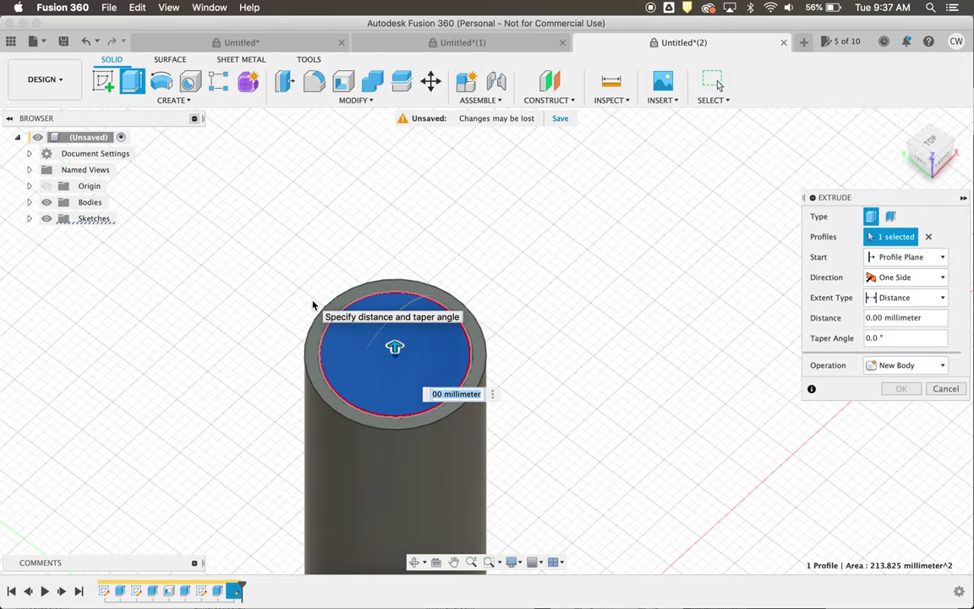
left_click(906, 278)
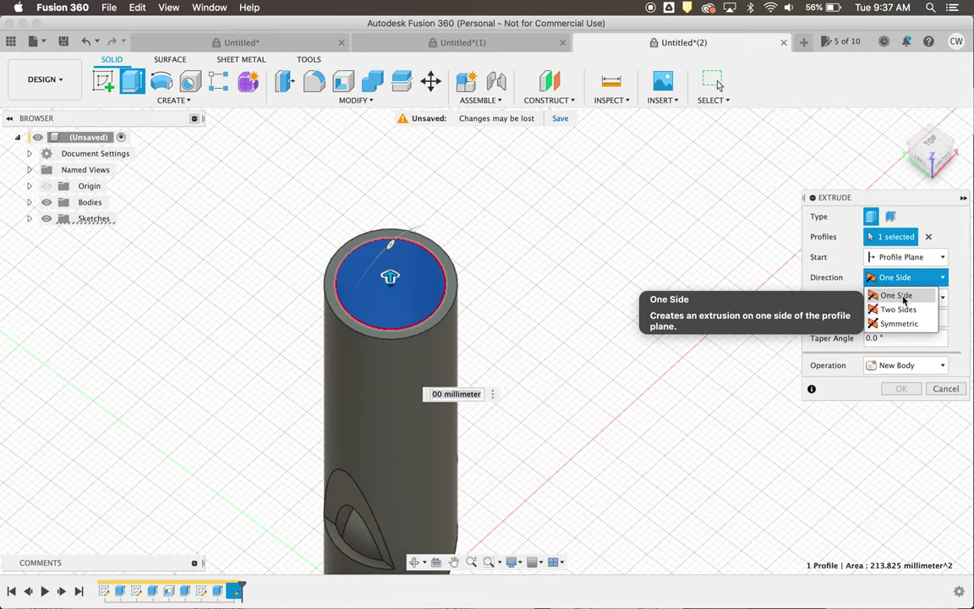
left_click(910, 310)
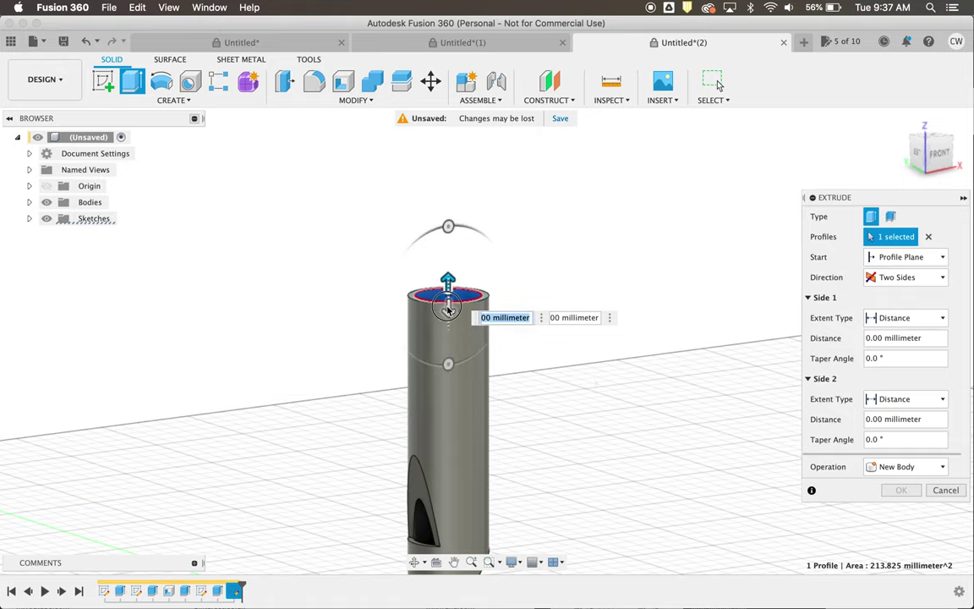
left_click_drag(447, 324, 450, 535)
scroll(452, 537, "down", 5)
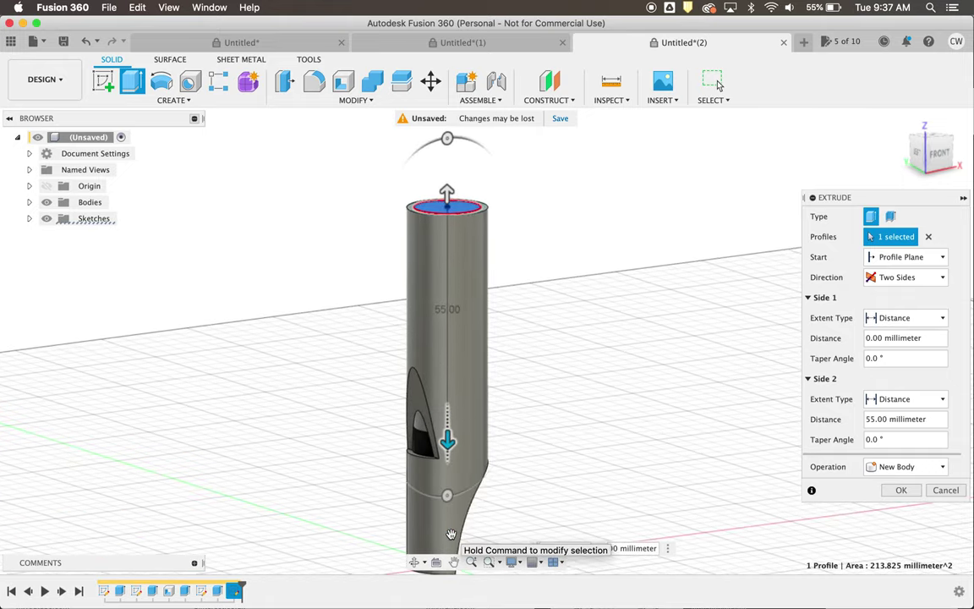
scroll(452, 538, "right", 5, "shift")
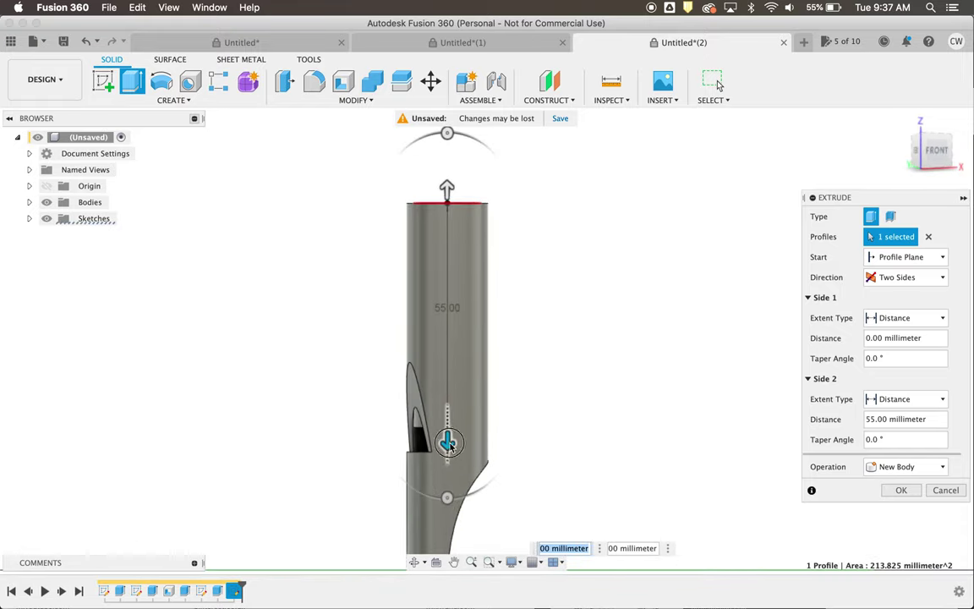
left_click_drag(447, 442, 447, 422)
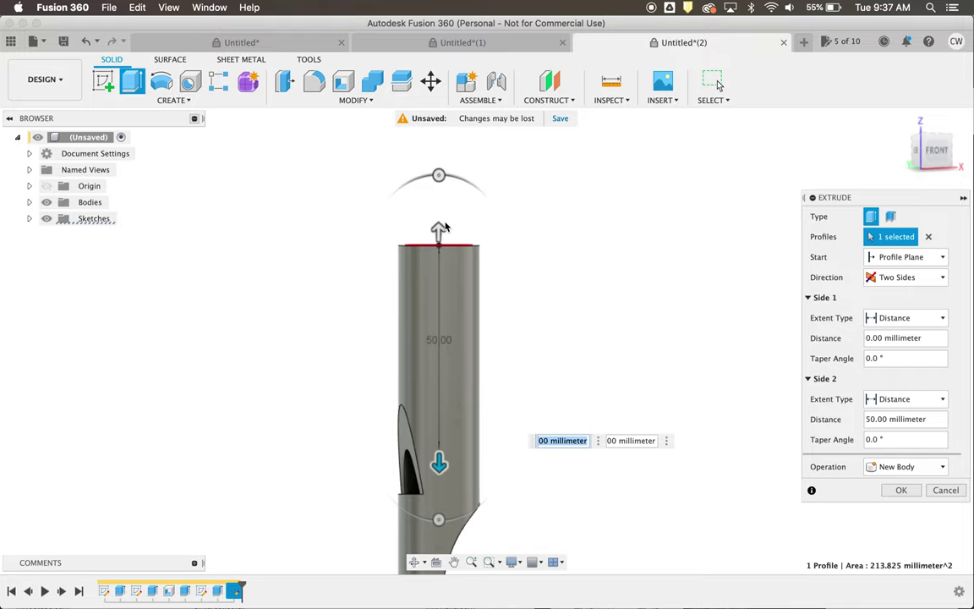
left_click_drag(439, 227, 439, 190)
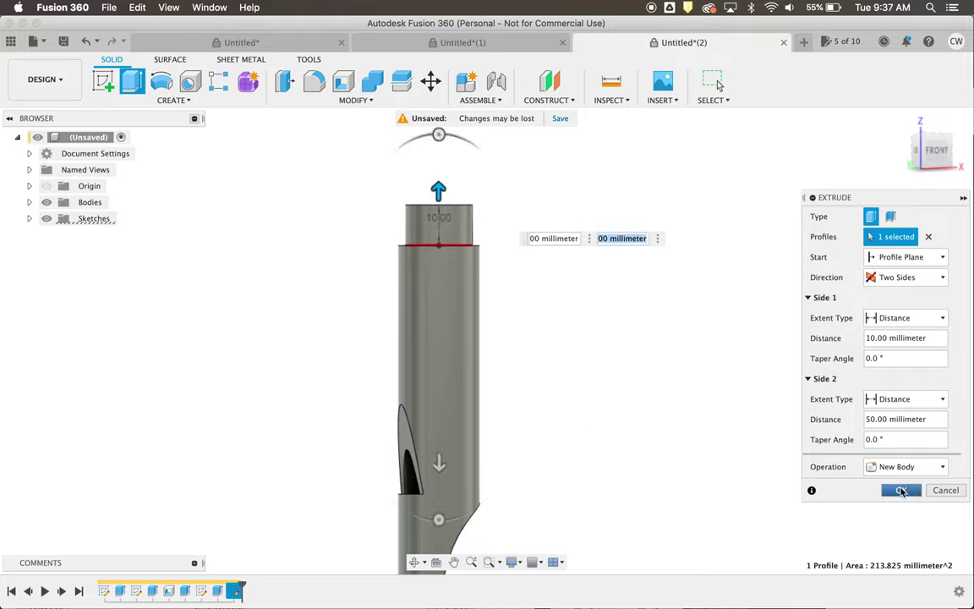
left_click(901, 491)
Step: Examine the new slide in the tube from several sides, including its depth relative to the sound opening
scroll(495, 387, "left", 5, "shift")
scroll(495, 386, "down", 3)
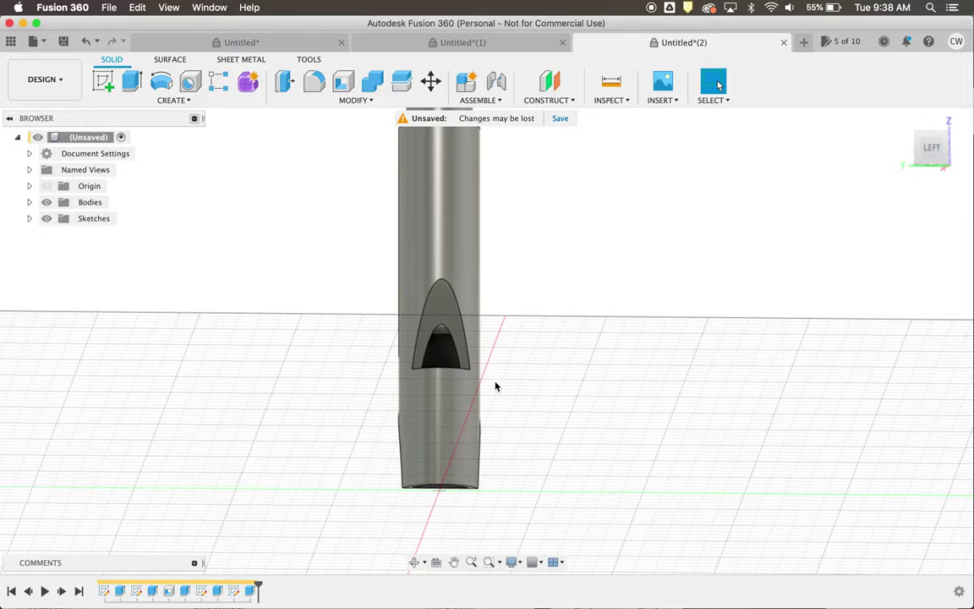
scroll(496, 386, "right", 15, "shift")
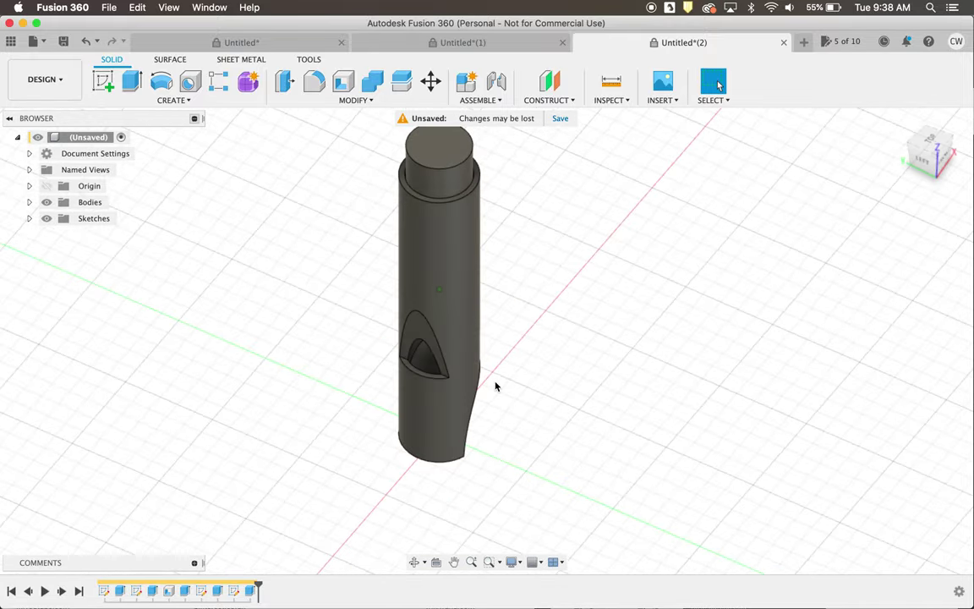
scroll(495, 386, "down", 5, "shift")
scroll(495, 386, "right", 10, "shift")
scroll(495, 387, "left", 5, "shift")
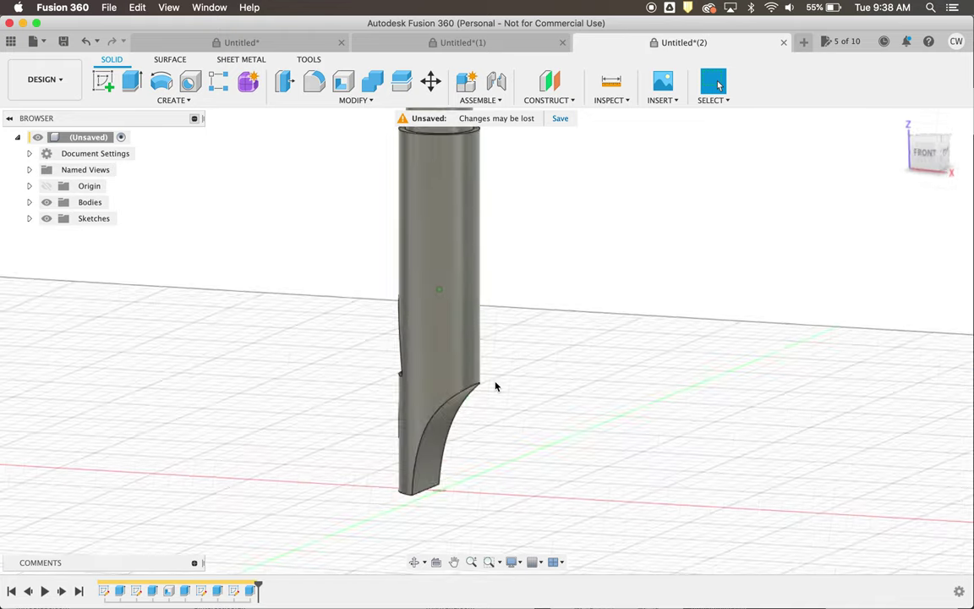
scroll(495, 386, "up", 10, "shift")
scroll(495, 386, "up", 1)
scroll(431, 252, "up", 3)
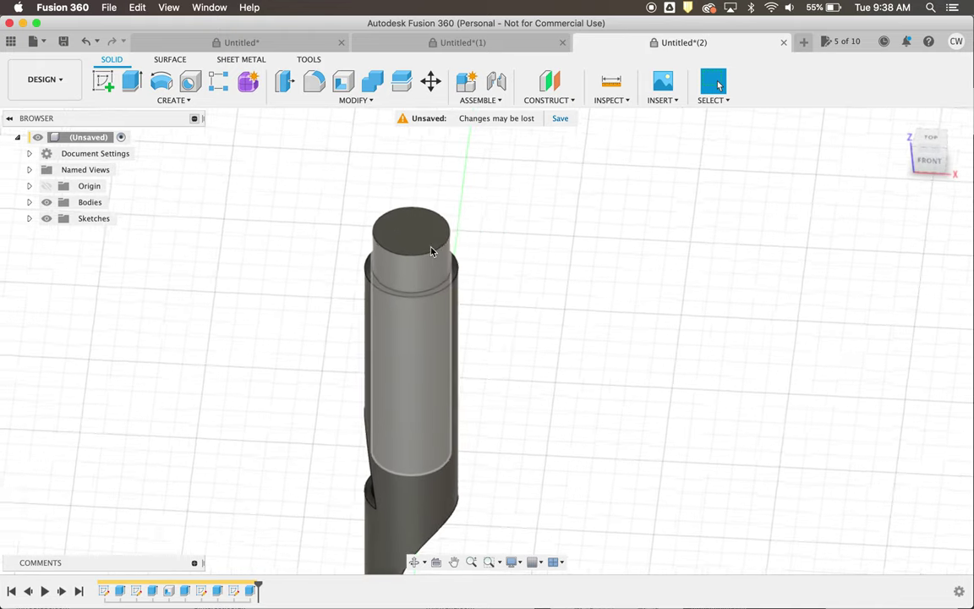
scroll(431, 251, "down", 10, "shift")
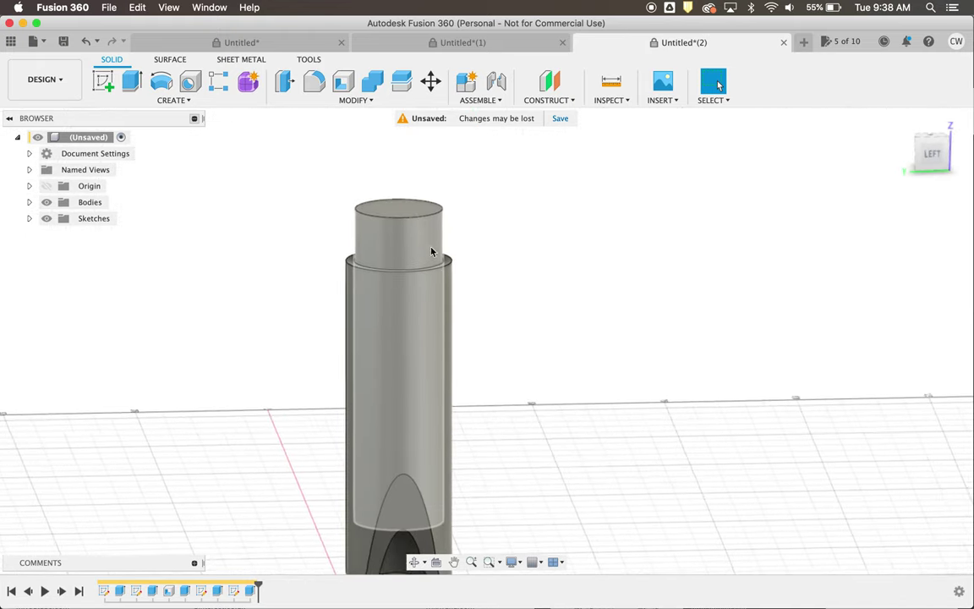
scroll(431, 251, "up", 10, "shift")
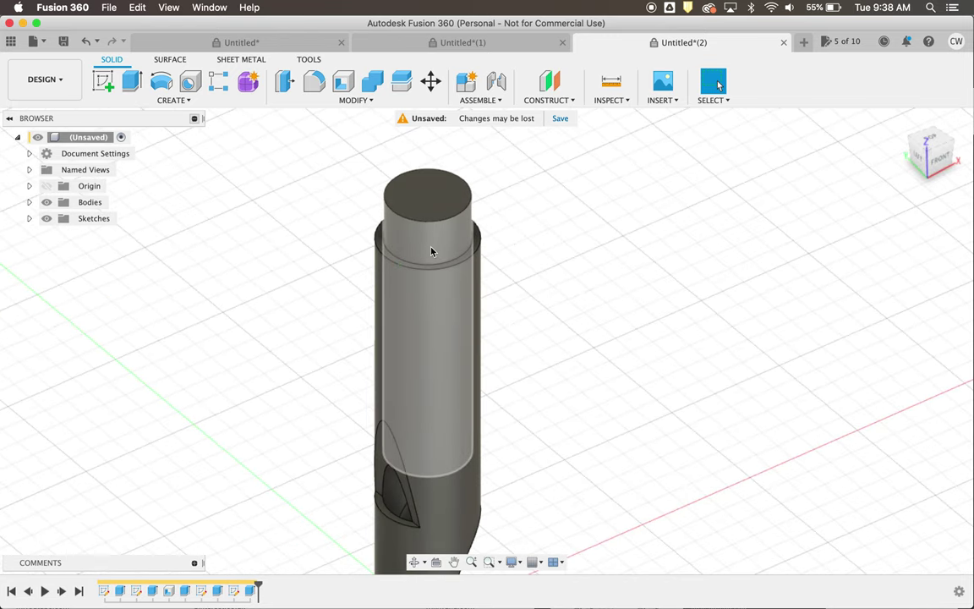
Step: Switch to the Untitled(1) design and examine the finished slide's finger grips, rounded top and vertical rib along its side
left_click(480, 44)
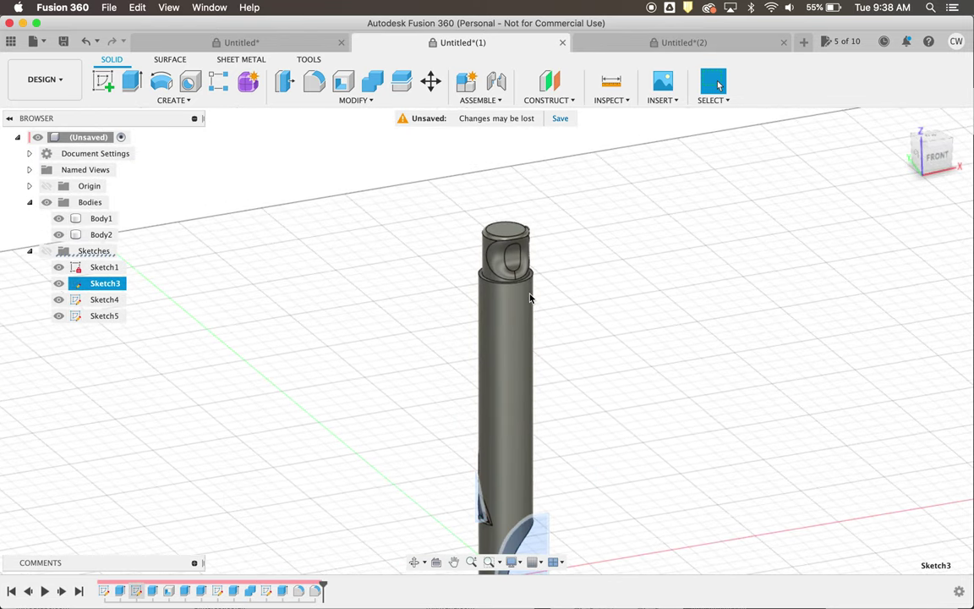
scroll(529, 297, "up", 5)
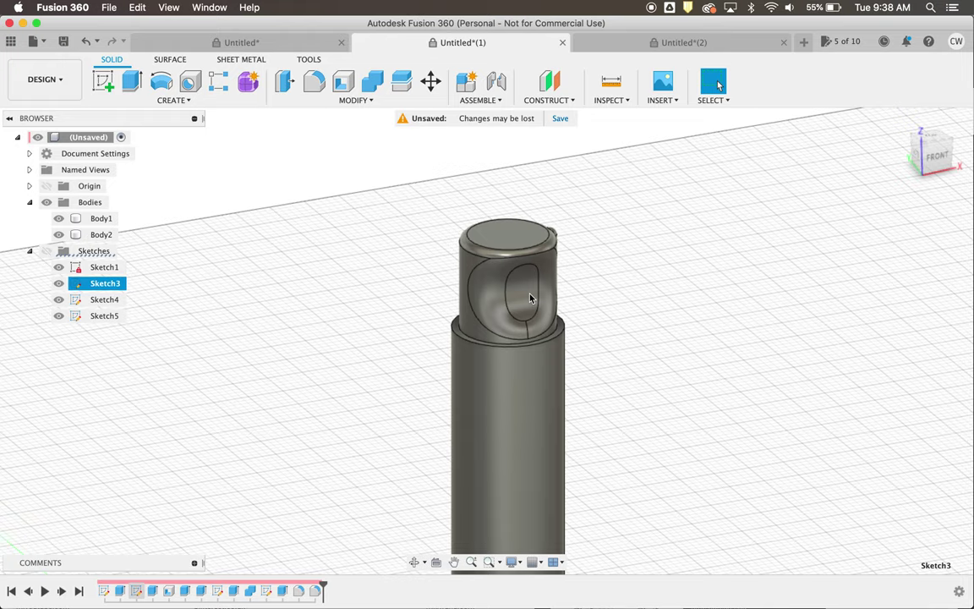
scroll(530, 297, "down", 10, "shift")
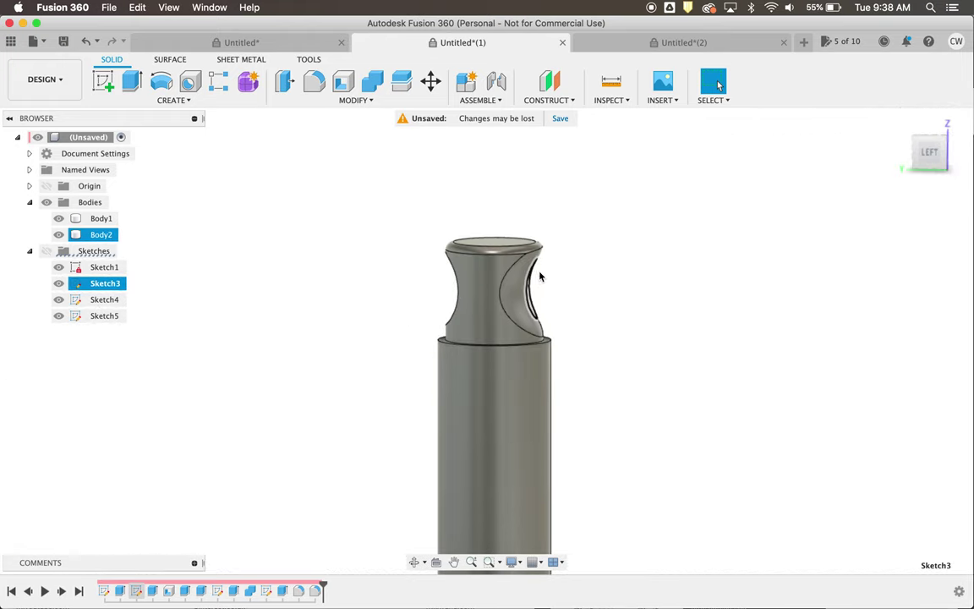
scroll(565, 318, "up", 10, "shift")
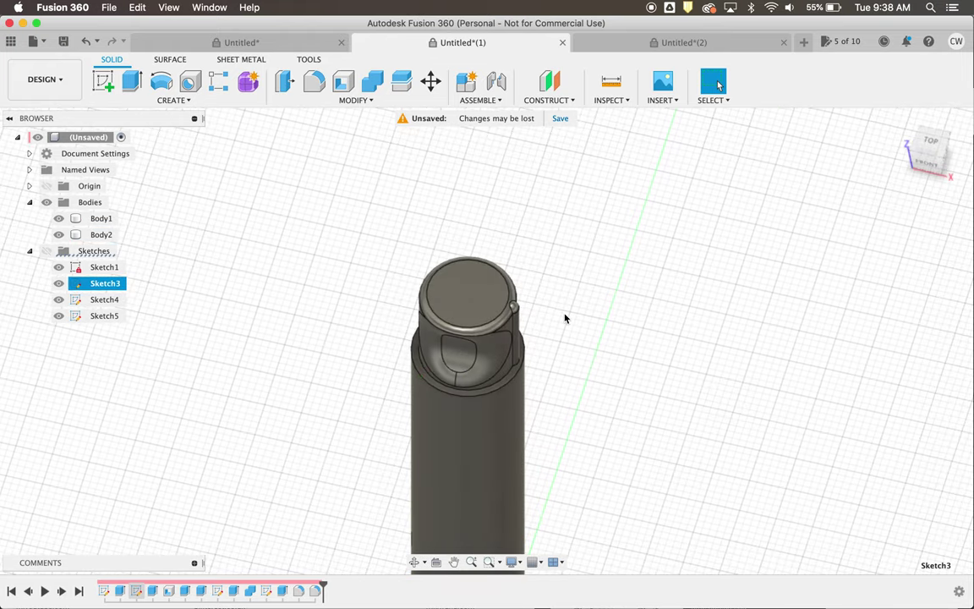
scroll(565, 318, "right", 8, "shift")
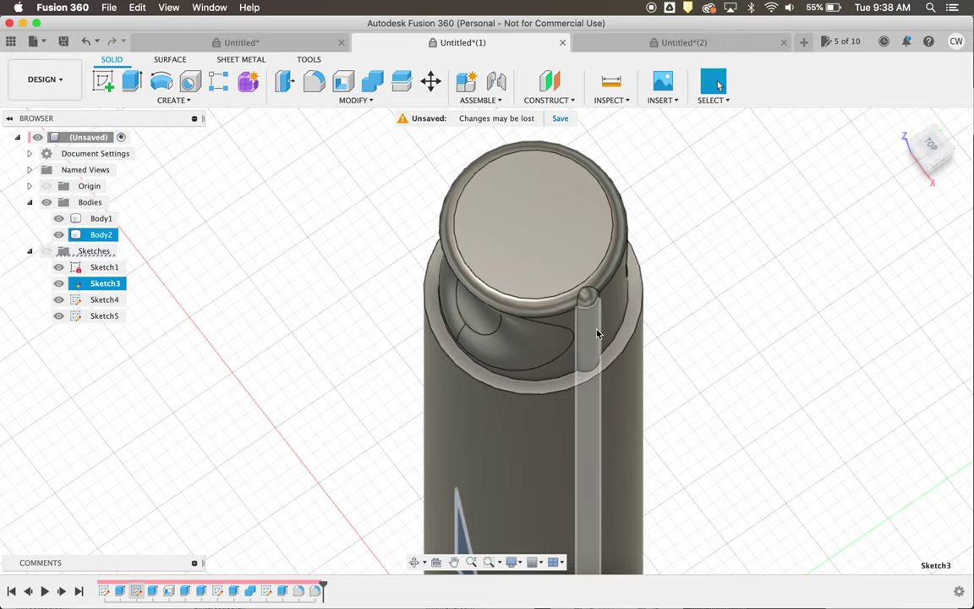
scroll(401, 293, "down", 3)
Step: Hide Body2 in the reference design and examine the groove running along the tube's inner wall
left_click(60, 235)
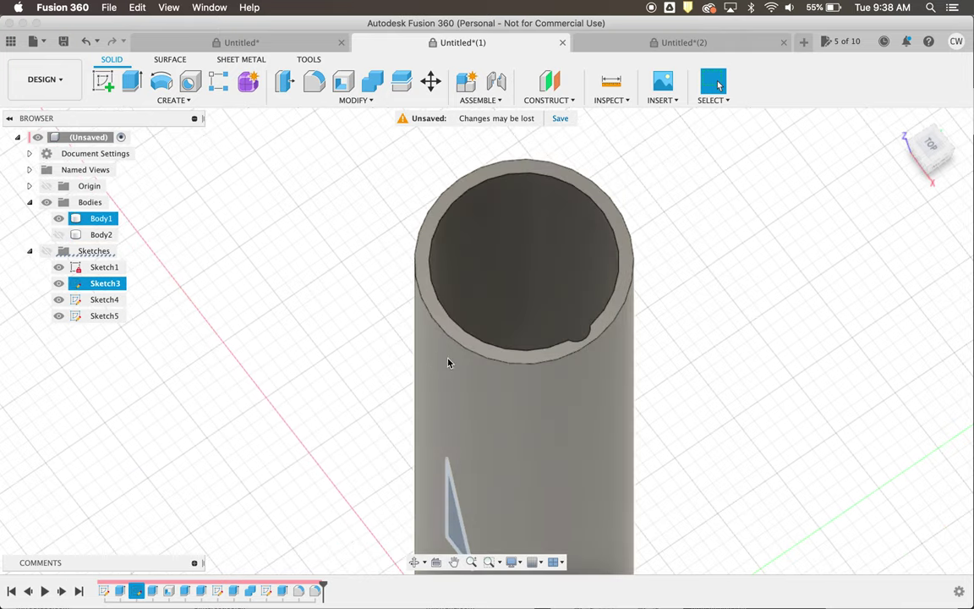
scroll(674, 407, "up", 5, "shift")
scroll(674, 408, "up", 5, "shift")
scroll(674, 408, "left", 4, "shift")
scroll(673, 407, "down", 5, "shift")
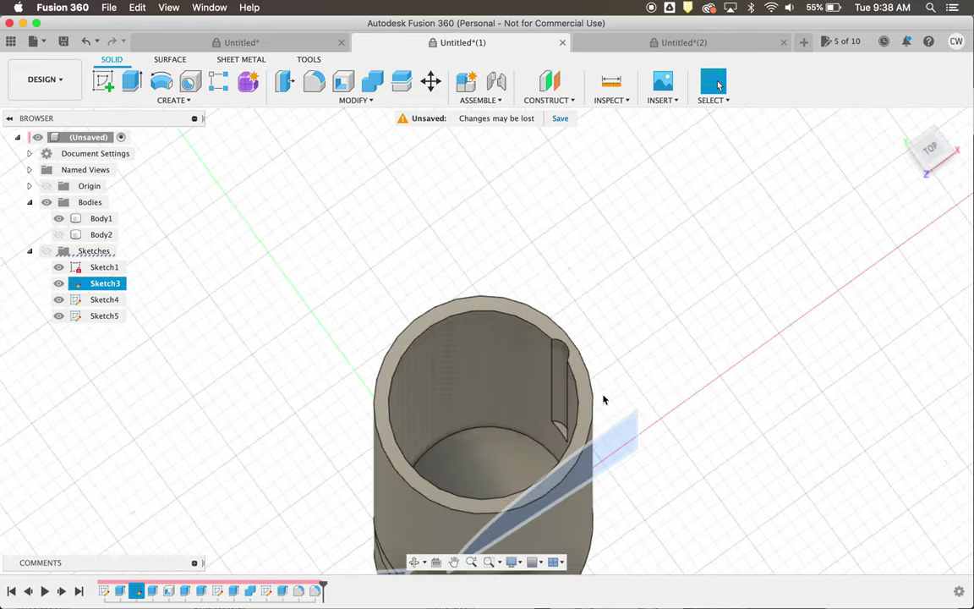
scroll(623, 408, "down", 5)
scroll(623, 407, "right", 8, "shift")
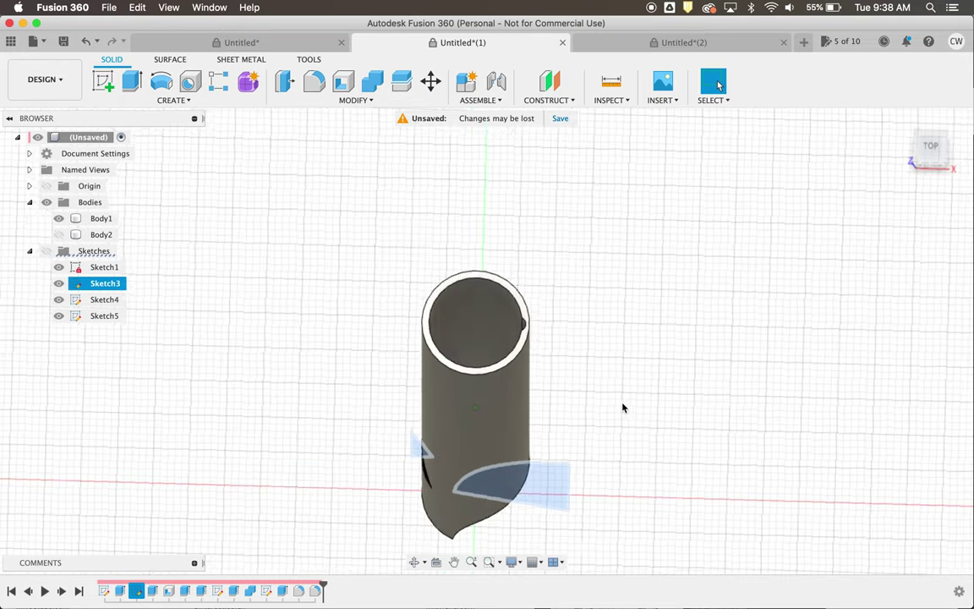
scroll(623, 407, "down", 8, "shift")
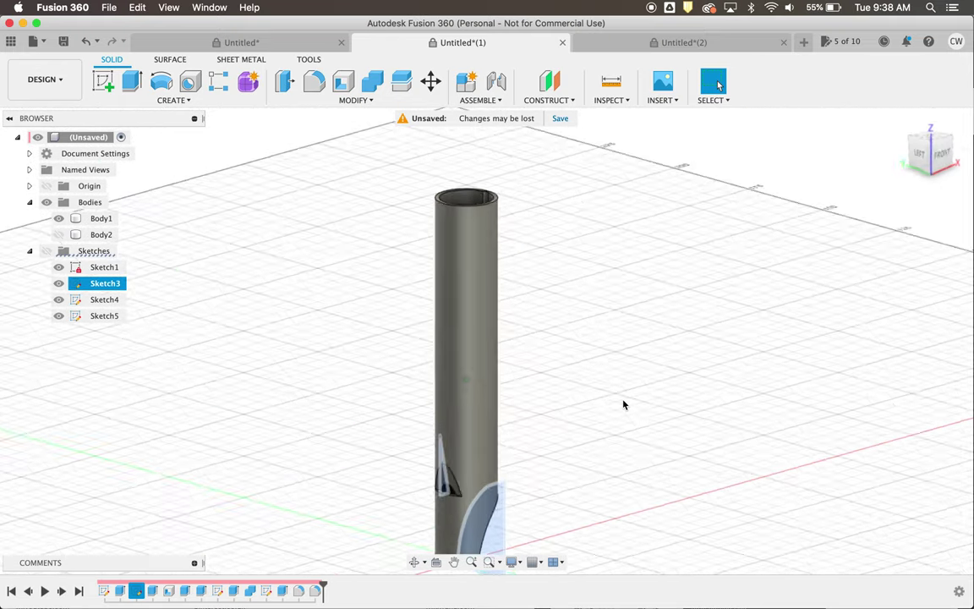
scroll(623, 404, "up", 6, "shift")
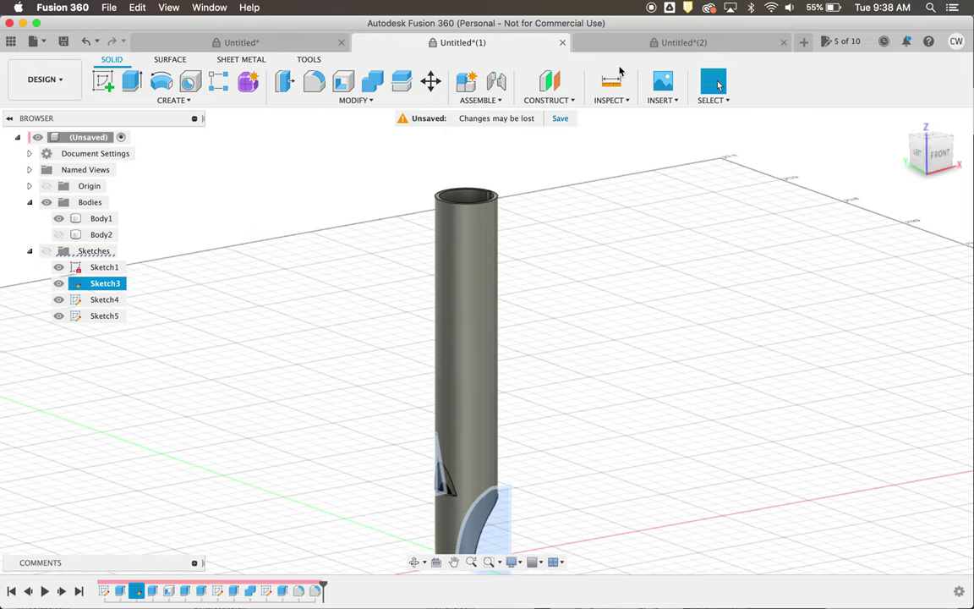
Step: Return to the Untitled(2) design and examine the slide's top and the gap around it inside the tube rim
left_click(632, 46)
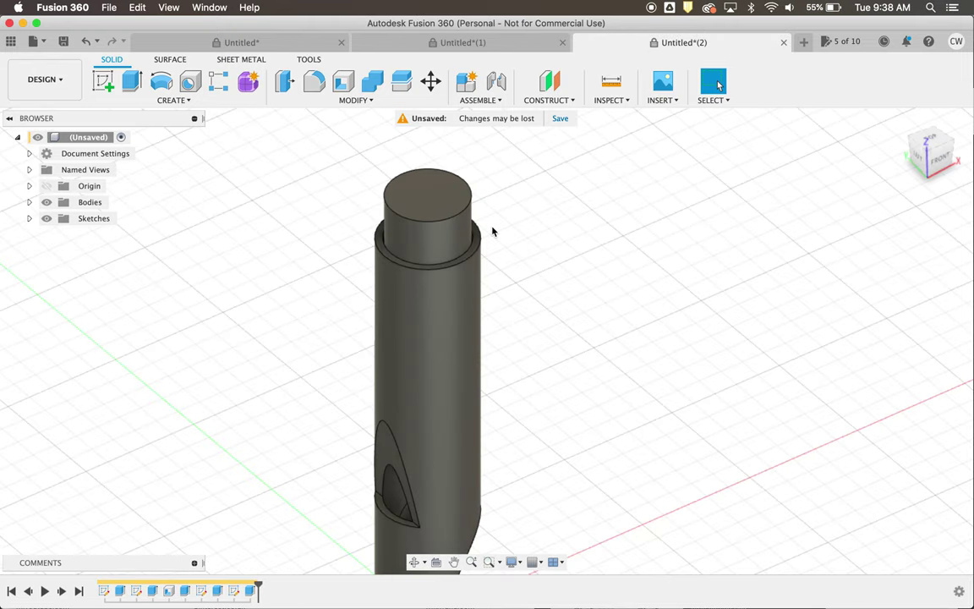
scroll(568, 227, "right", 6, "shift")
scroll(568, 227, "up", 3)
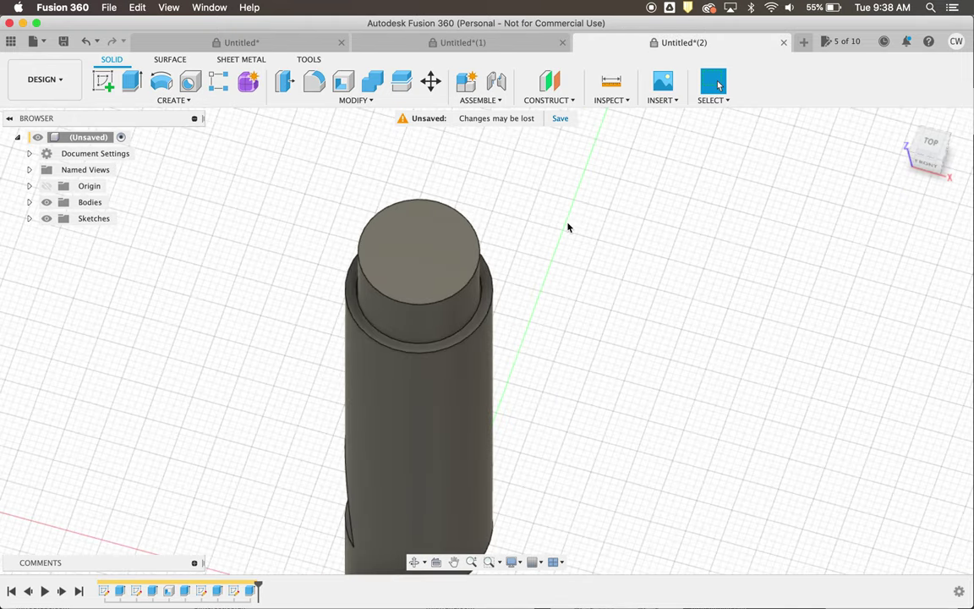
scroll(568, 227, "left", 3, "shift")
scroll(568, 226, "up", 3, "shift")
scroll(568, 226, "up", 6, "shift")
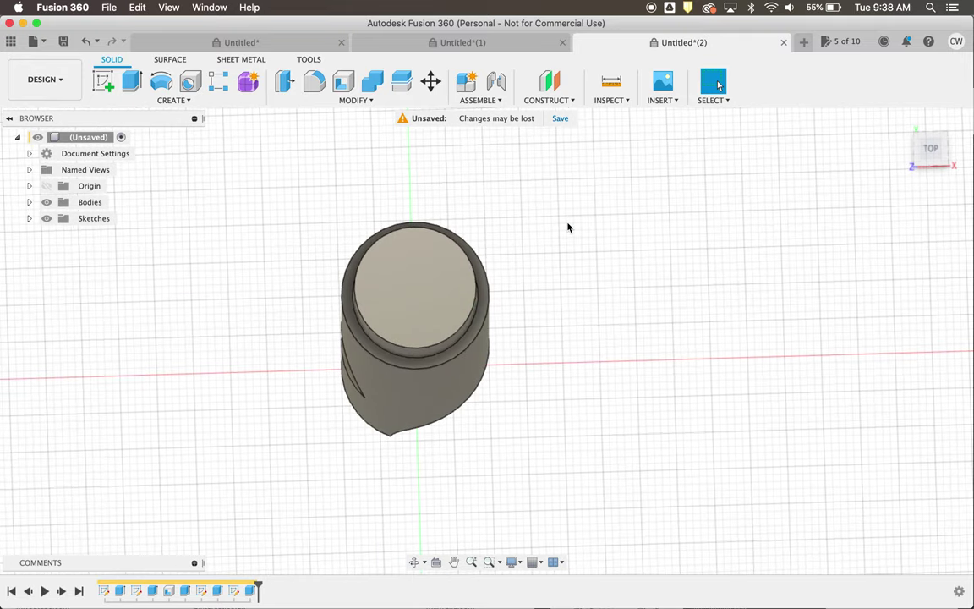
scroll(572, 225, "down", 4, "shift")
scroll(572, 225, "down", 1, "shift")
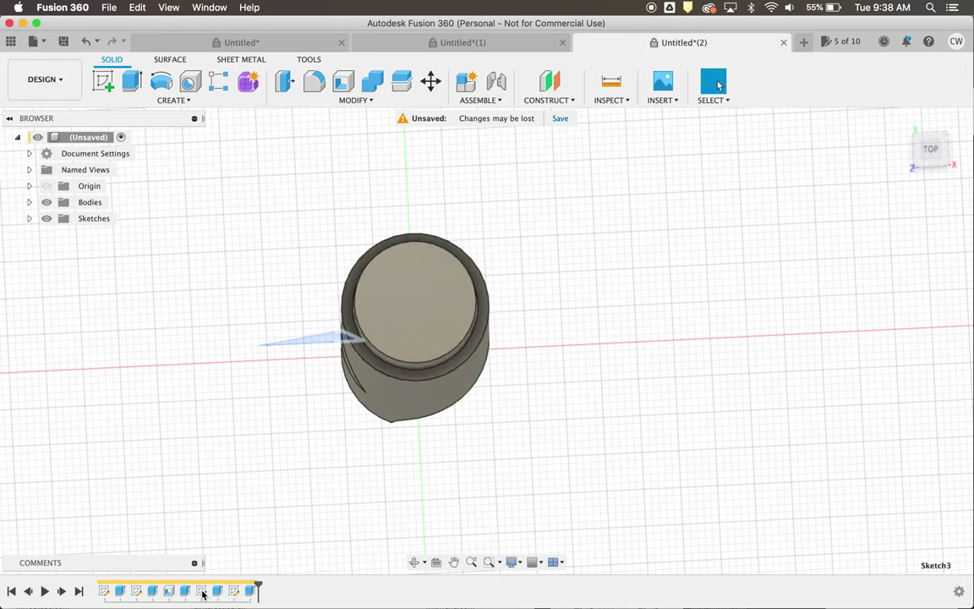
Step: Edit the rim sketch to add a small circle centred where the 16.5 mm circle crosses the positive X axis, and finish the sketch
left_click(234, 591)
scroll(382, 407, "down", 5, "shift")
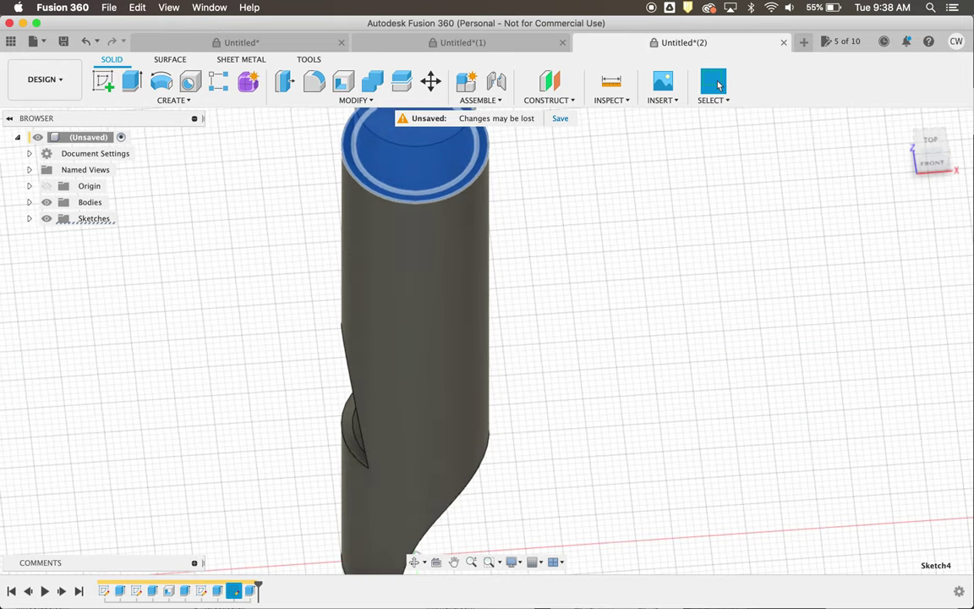
scroll(263, 460, "up", 4)
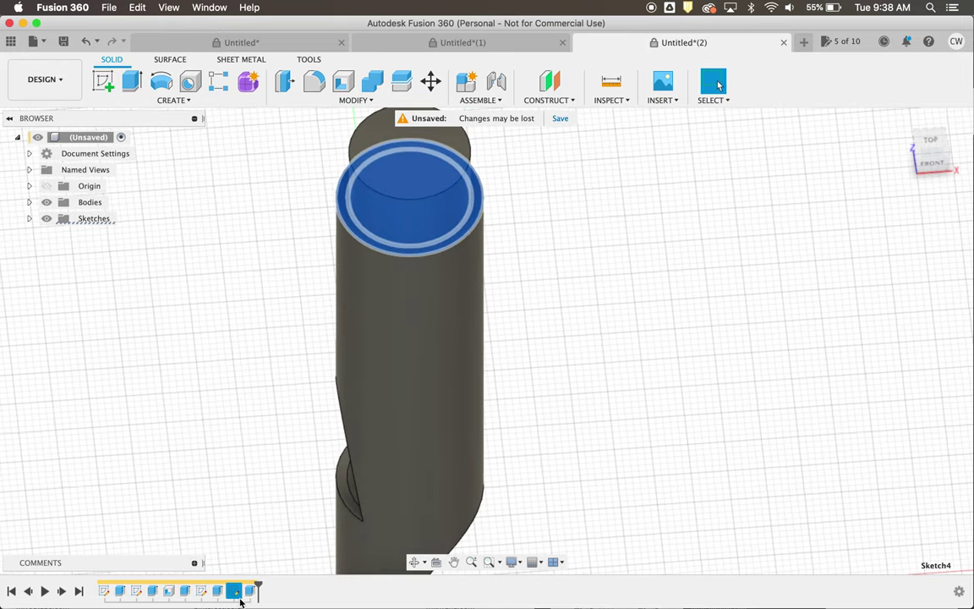
double_click(235, 591)
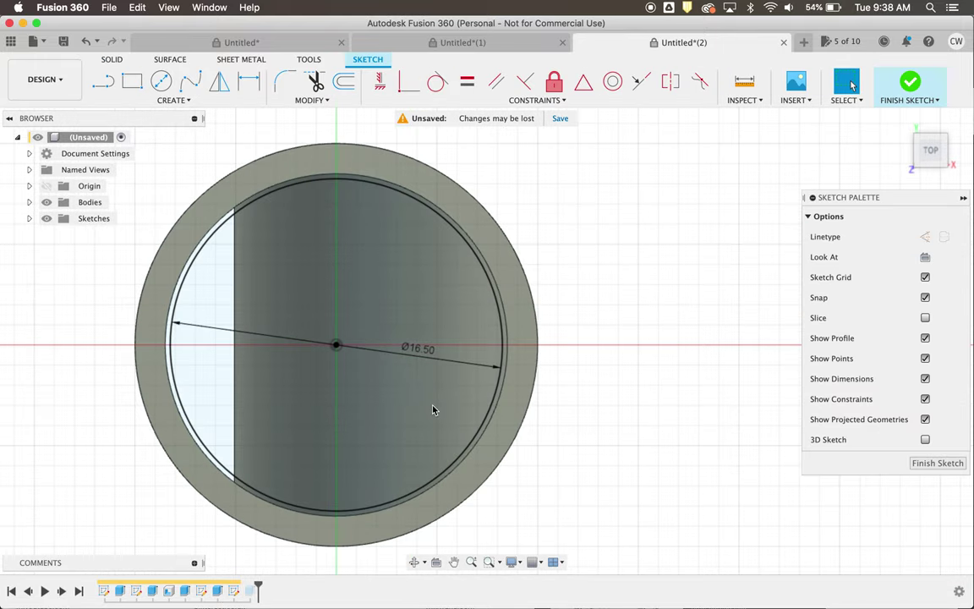
left_click(161, 80)
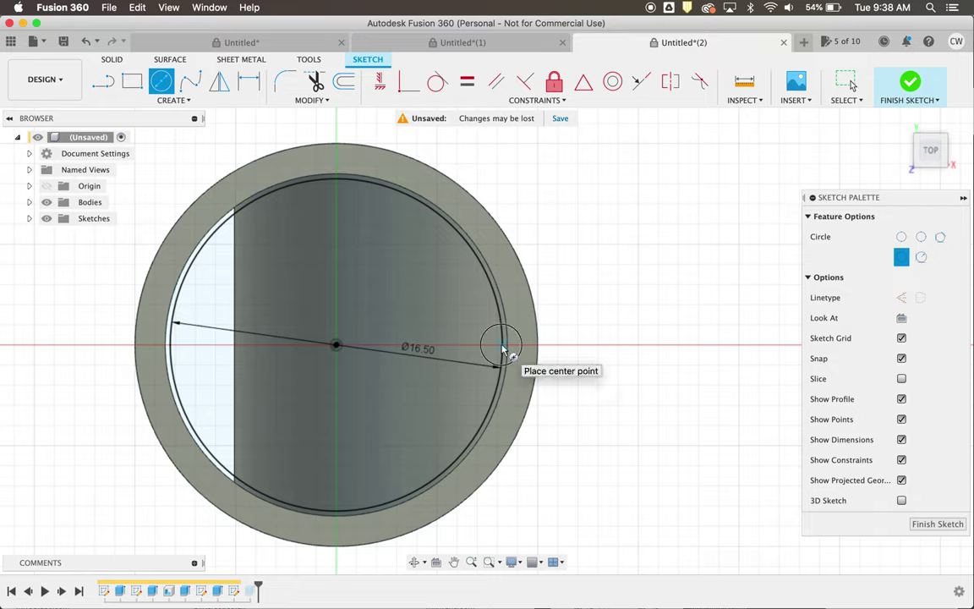
left_click(500, 343)
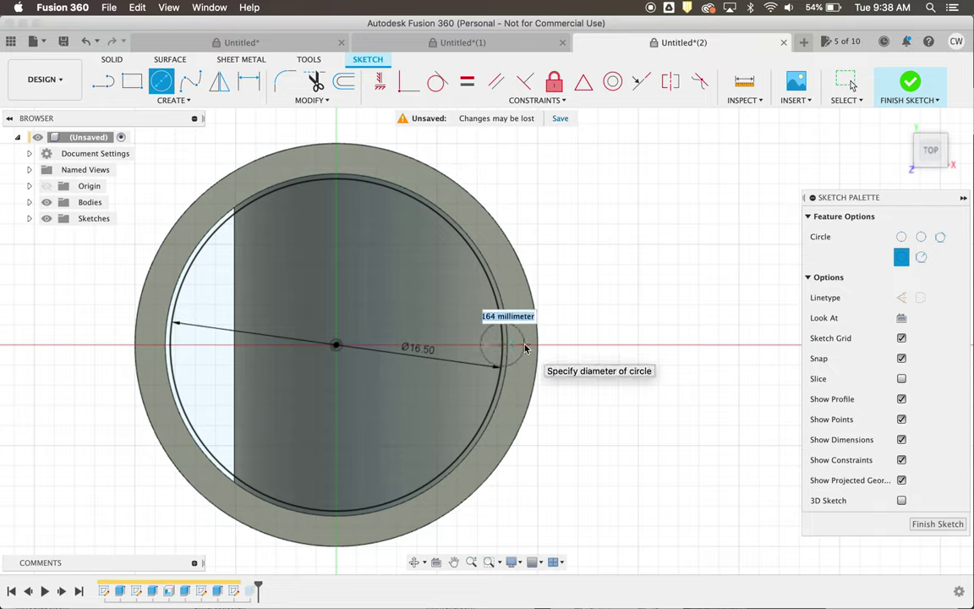
left_click(524, 347)
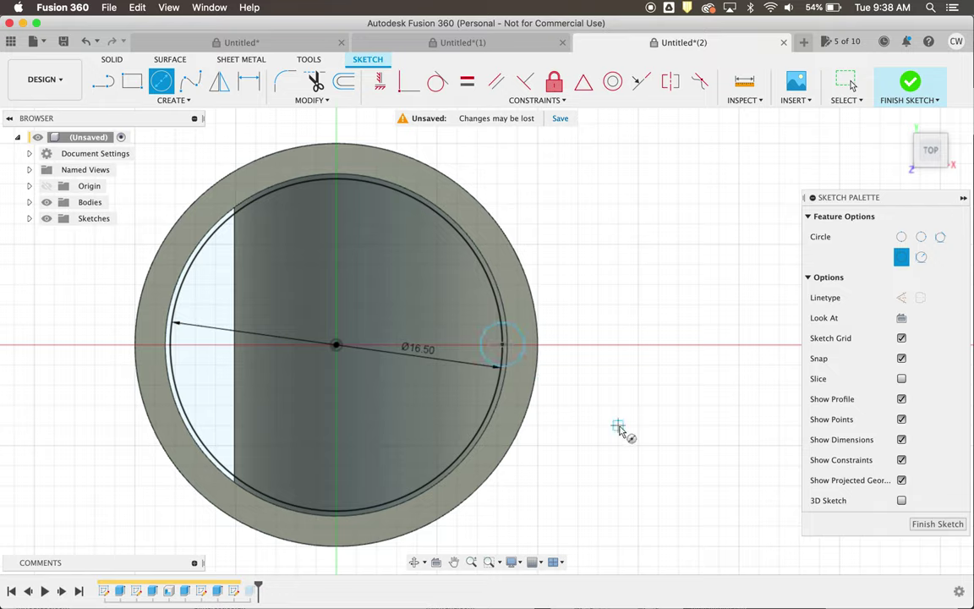
left_click(934, 524)
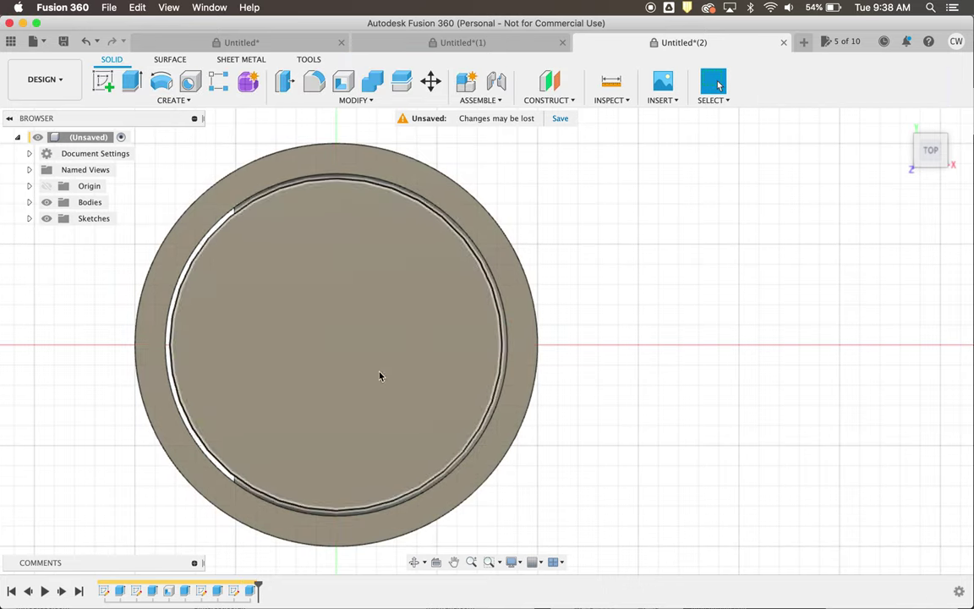
Step: Edit the slide's two-sided extrusion to include all of the small circle's profiles, forming a rib along the slide
double_click(251, 591)
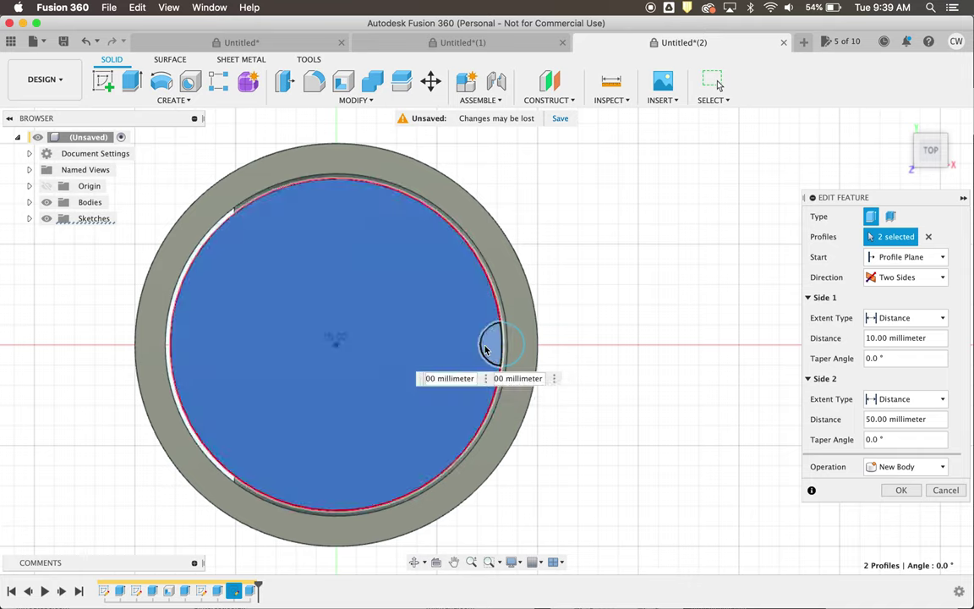
left_click(504, 345)
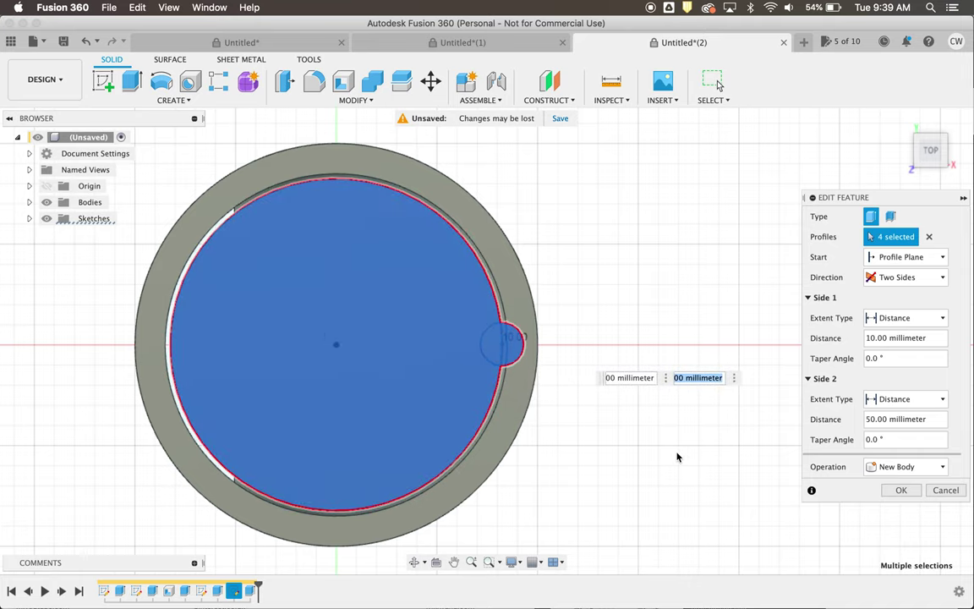
left_click(900, 492)
scroll(622, 379, "down", 10, "shift")
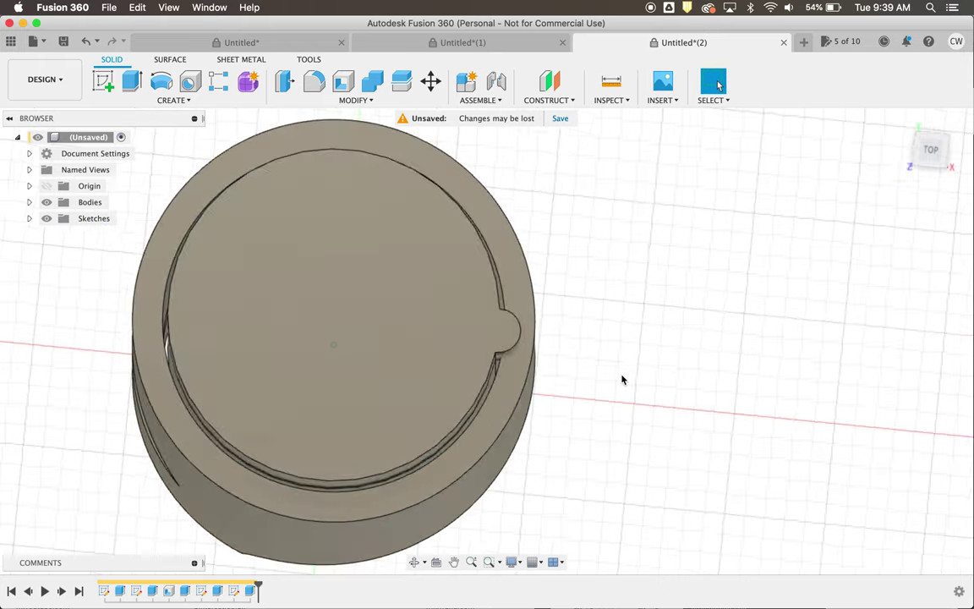
scroll(622, 379, "down", 5)
scroll(622, 379, "left", 3)
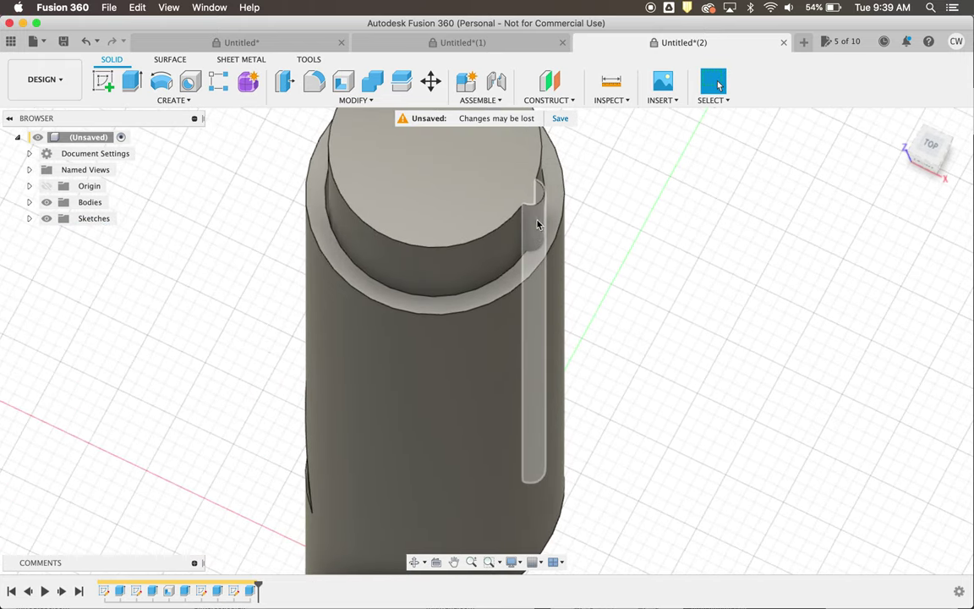
scroll(610, 285, "up", 3)
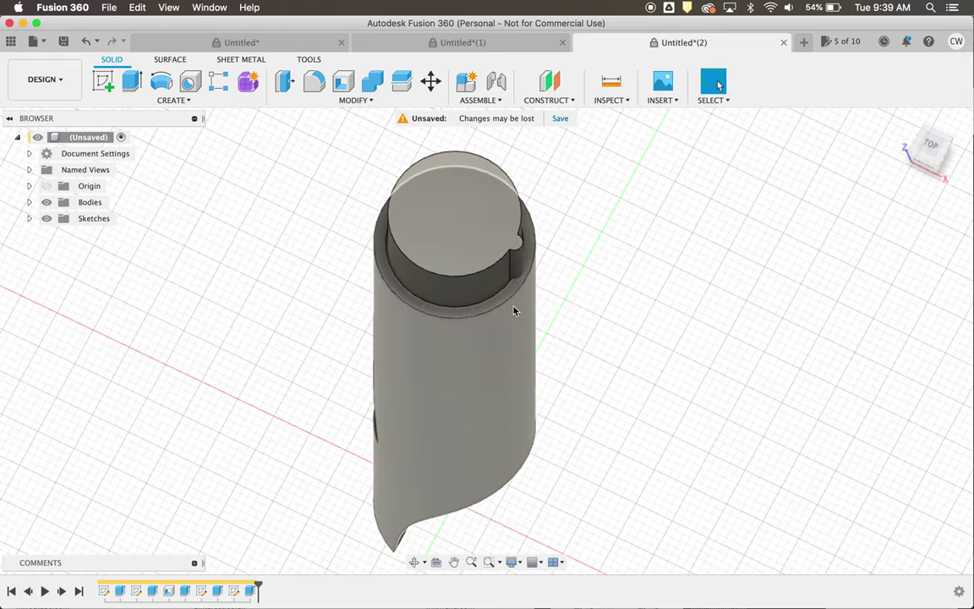
Step: Toggle the visibility of Body1 and Body2 in turn to compare the slide and the ungrooved tube
left_click(29, 202)
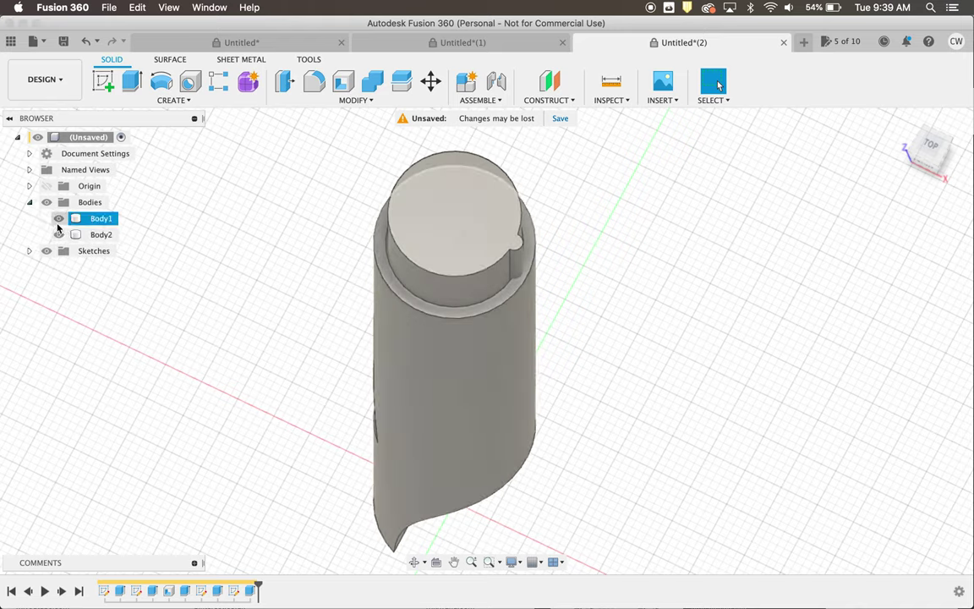
left_click(58, 223)
left_click(57, 223)
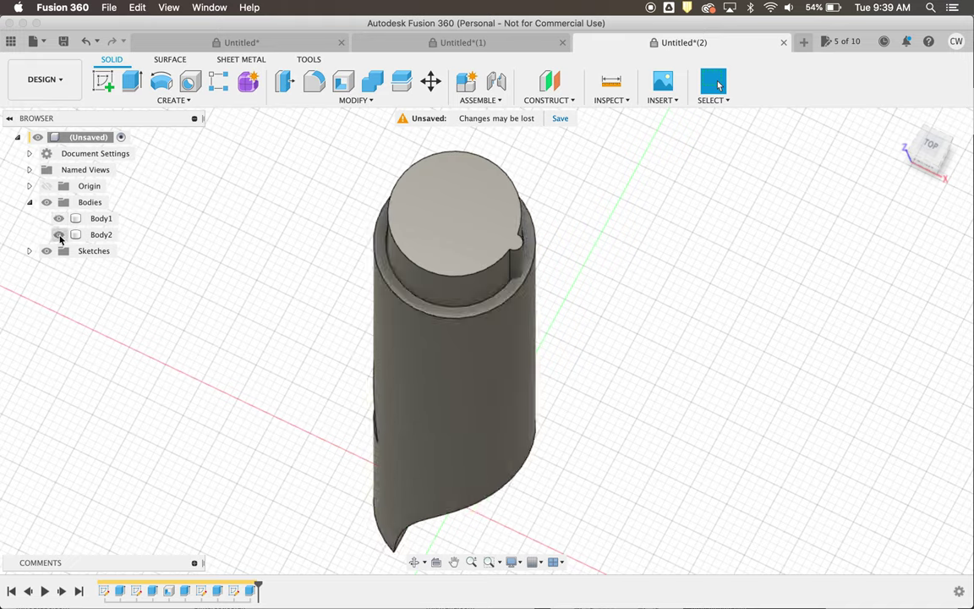
left_click(59, 237)
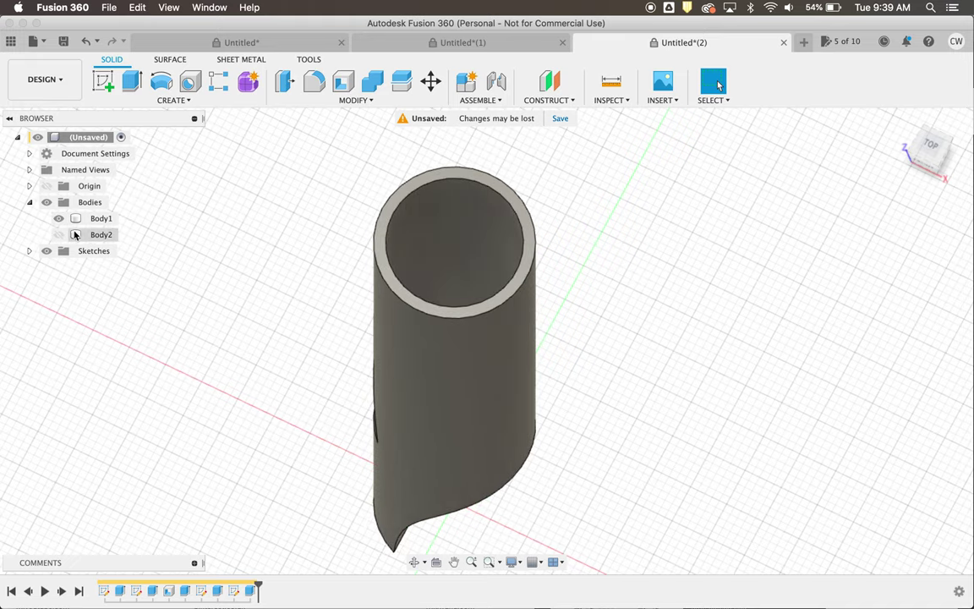
left_click(59, 234)
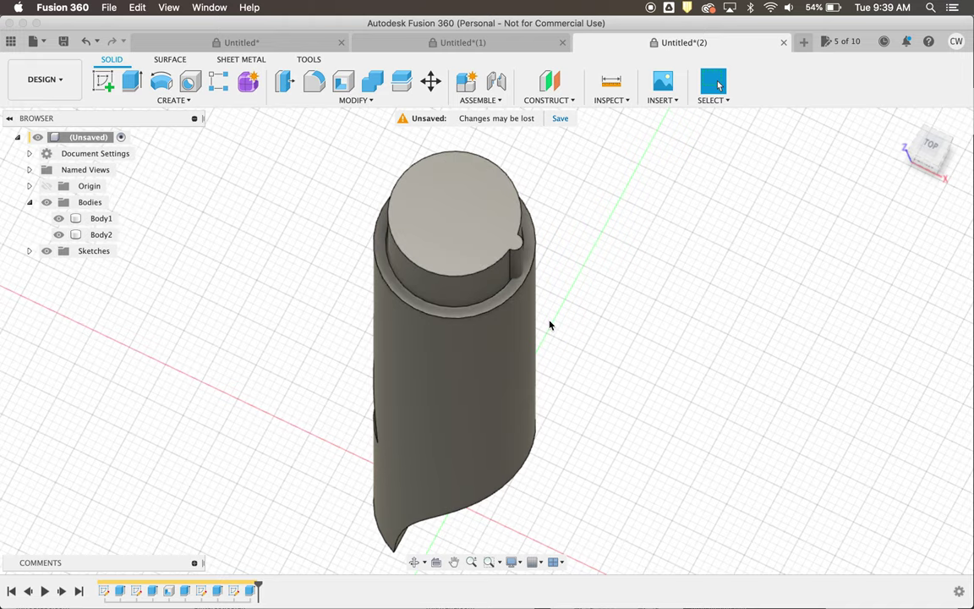
Step: Cut the slide body out of the tube body with Combine, keeping the tool body
left_click(372, 83)
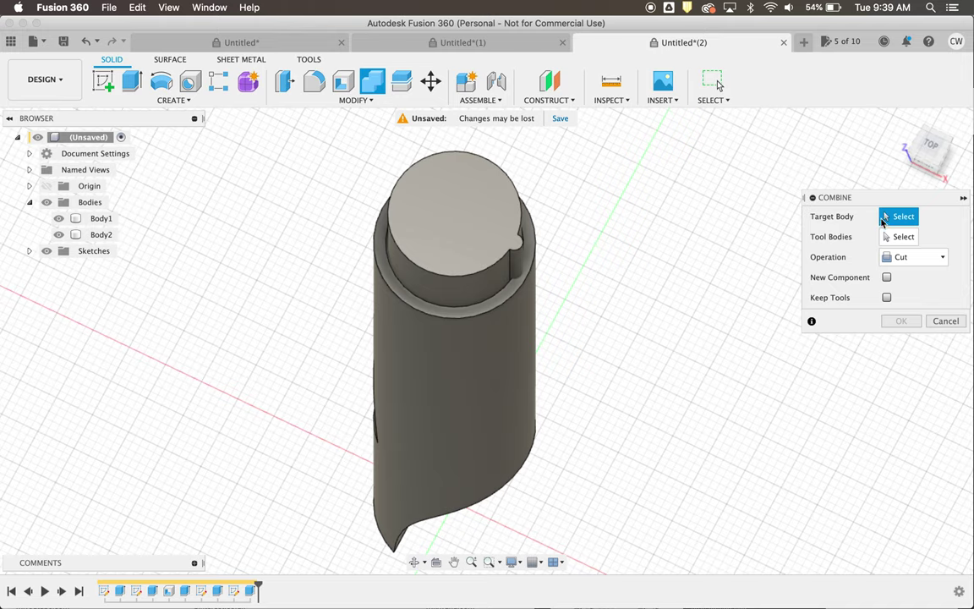
left_click(517, 394)
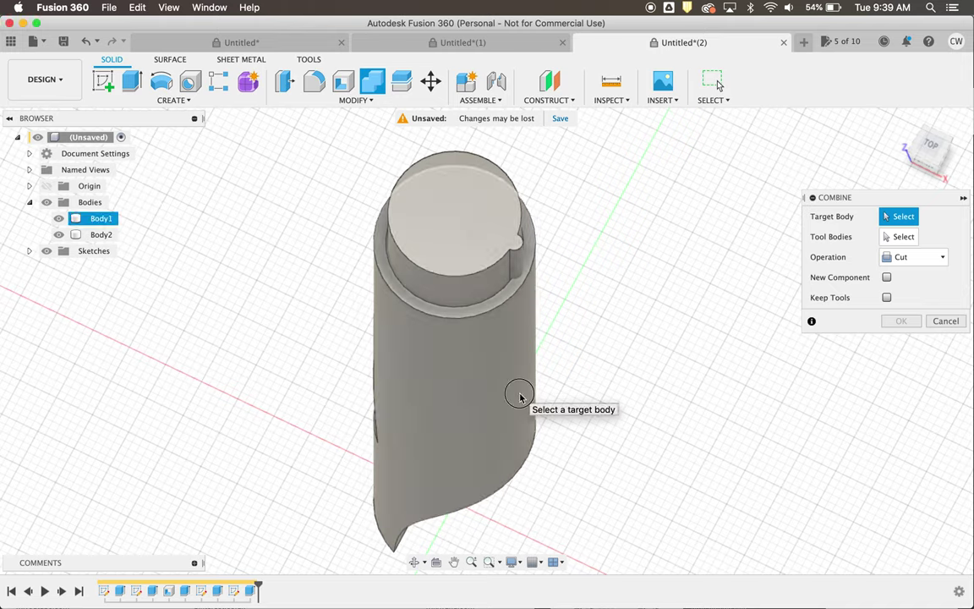
left_click(501, 186)
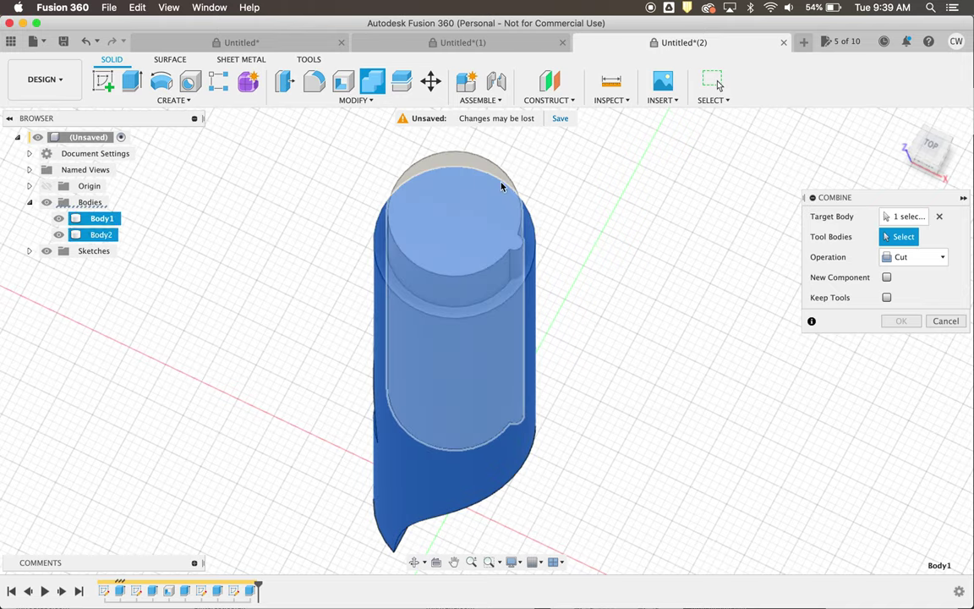
left_click(489, 174)
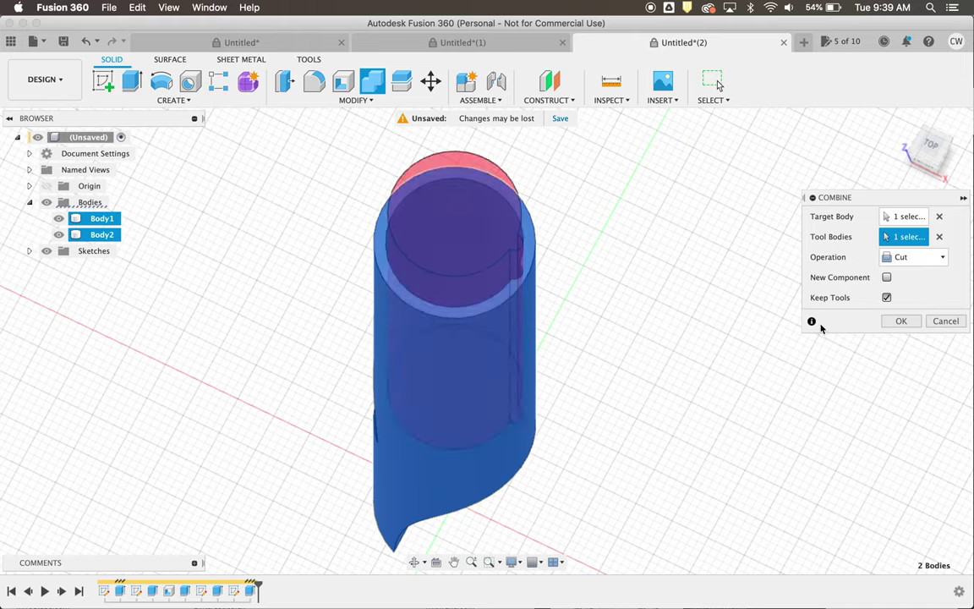
left_click(897, 322)
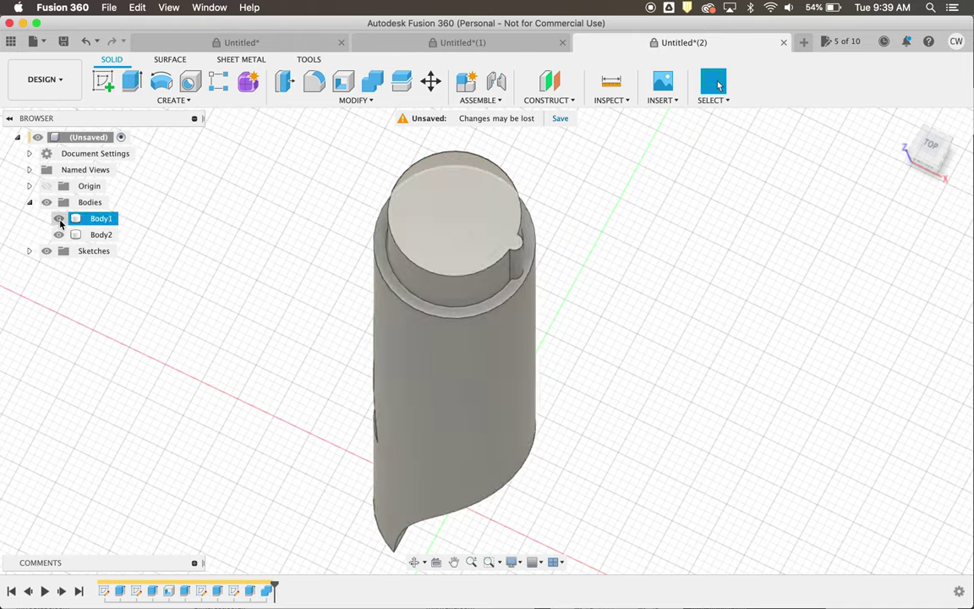
Step: Hide Body2 and examine the groove cut into the tube's inner wall from several angles
left_click(58, 218)
left_click(58, 218)
left_click(58, 235)
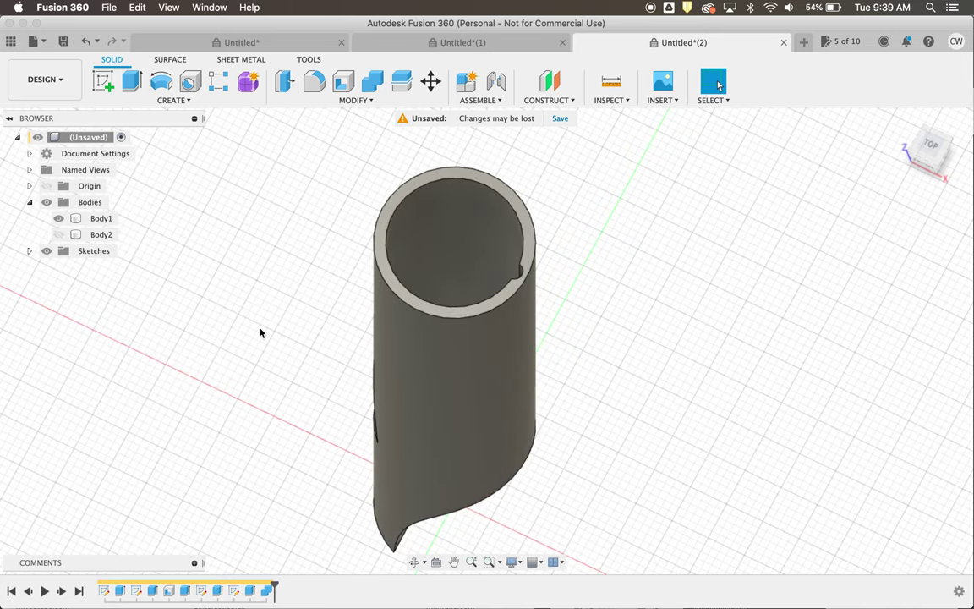
scroll(260, 332, "left", 10, "shift")
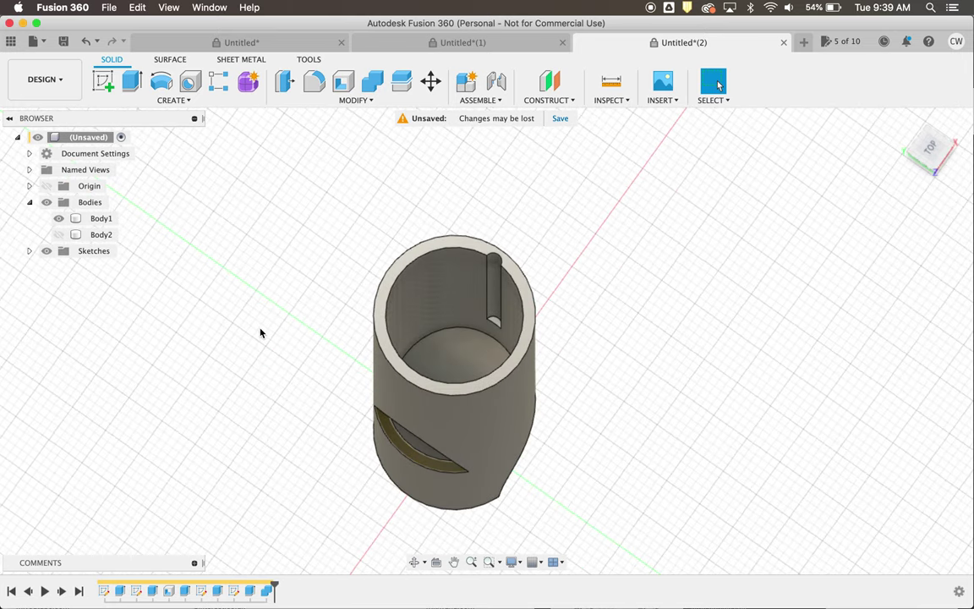
scroll(260, 333, "down", 5, "shift")
scroll(260, 333, "down", 4)
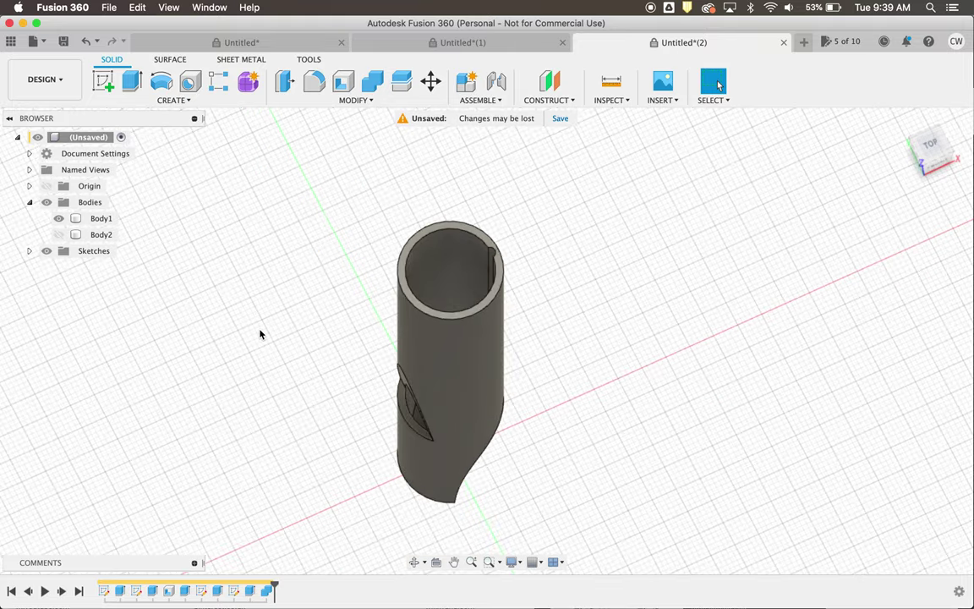
scroll(260, 334, "down", 10, "shift")
scroll(260, 333, "up", 10, "shift")
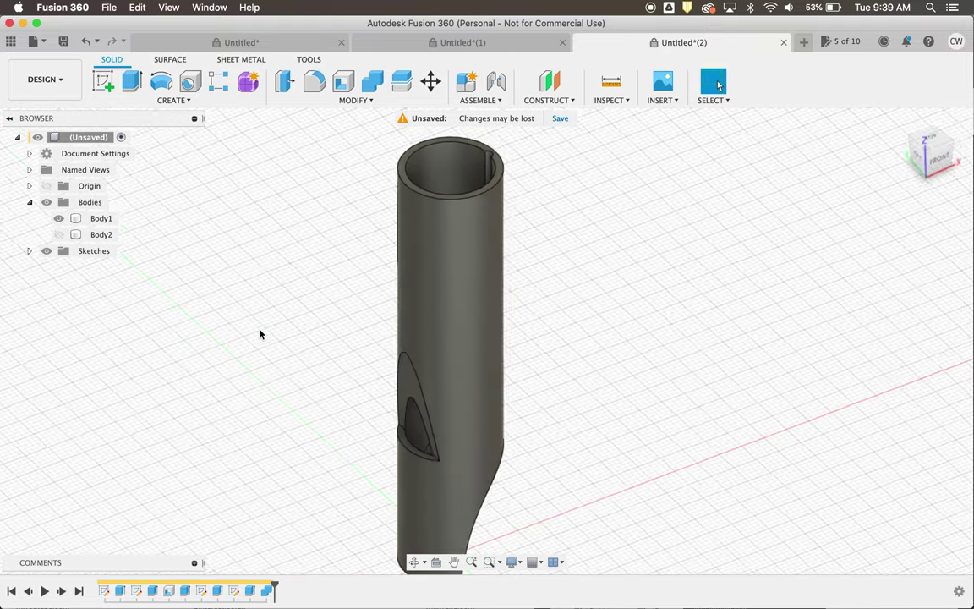
Step: Show Body2 again and examine the slide's protruding top and its fit in the tube from the side
left_click(59, 234)
scroll(293, 301, "up", 5)
scroll(293, 301, "left", 10, "shift")
scroll(293, 301, "down", 8, "shift")
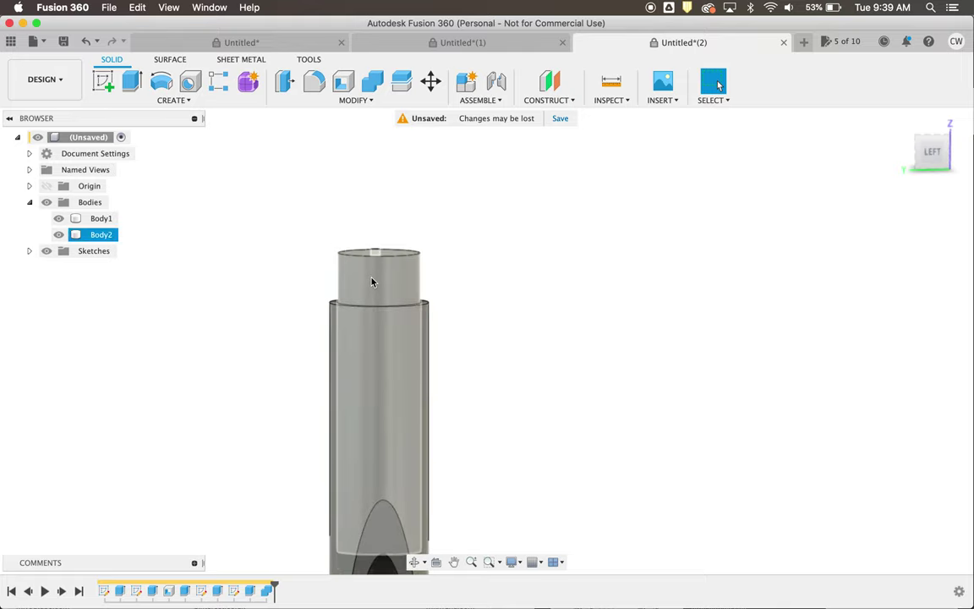
left_click(374, 279)
scroll(436, 262, "up", 5)
left_click(444, 255)
scroll(445, 254, "left", 5)
scroll(445, 254, "up", 2)
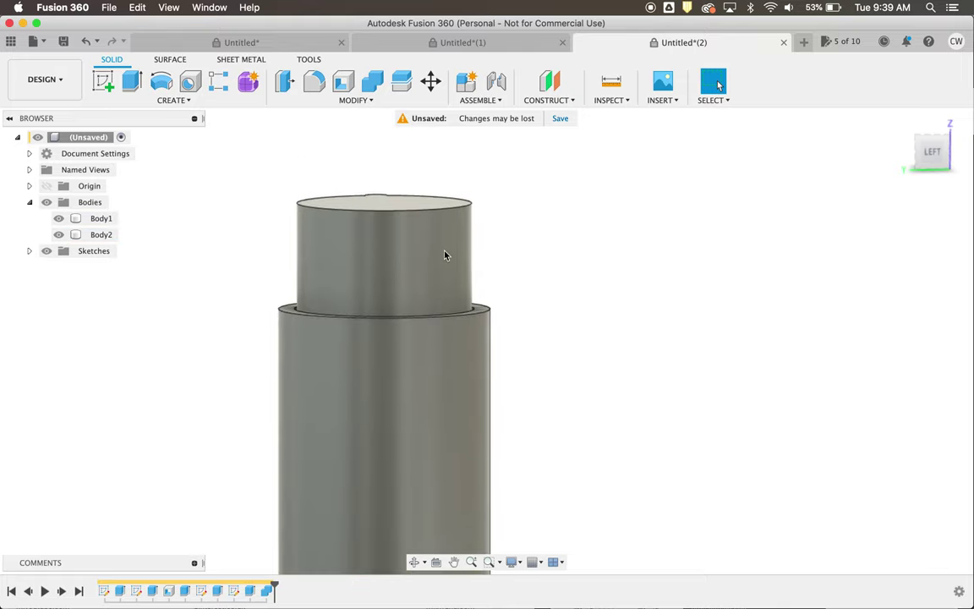
scroll(445, 254, "down", 2, "shift")
scroll(445, 255, "up", 2, "shift")
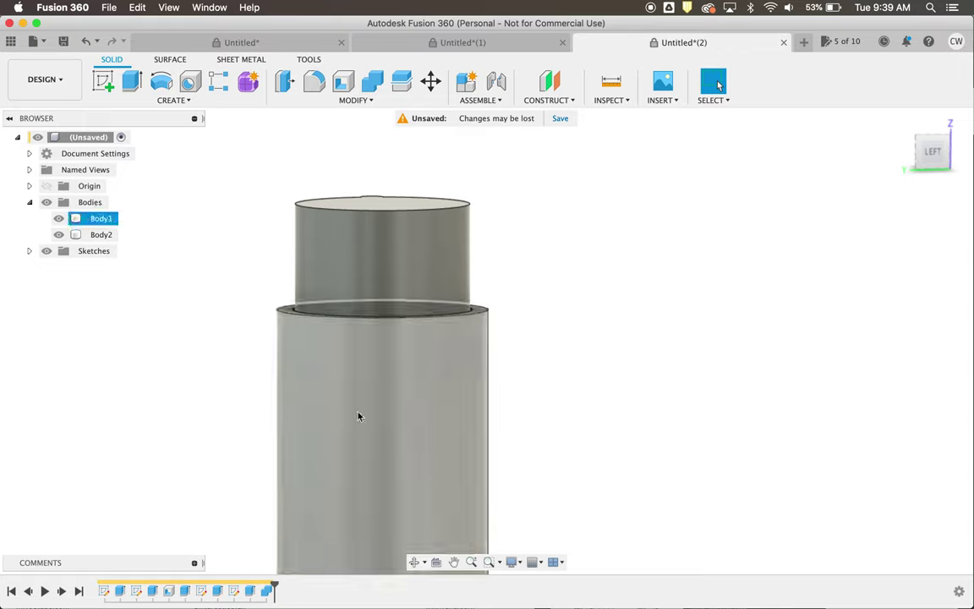
scroll(372, 306, "down", 10)
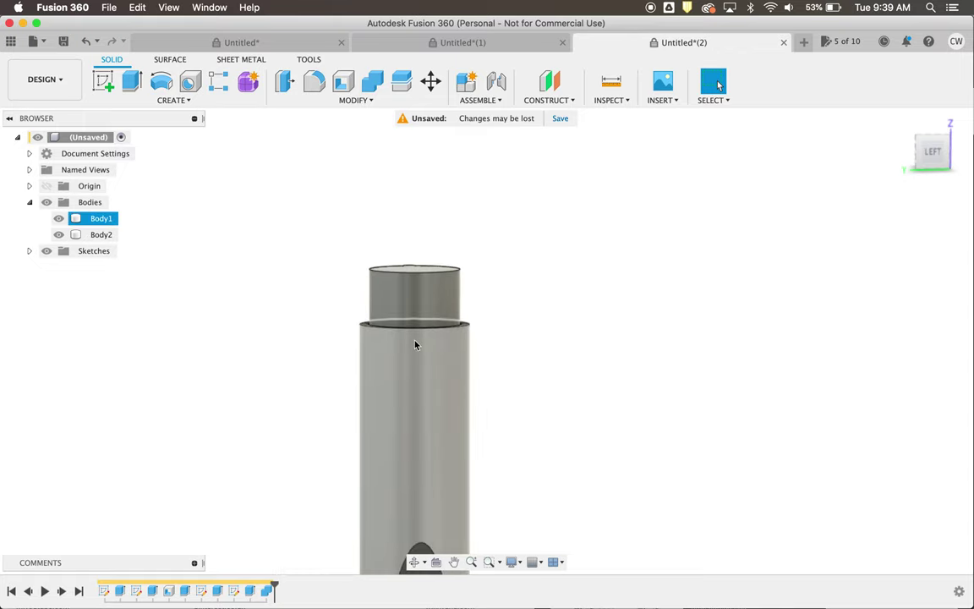
Step: Start a sketch on the vertical YZ plane and draw an 8 mm circle overlapping the positive-Y edge of the slide's exposed top
left_click(103, 80)
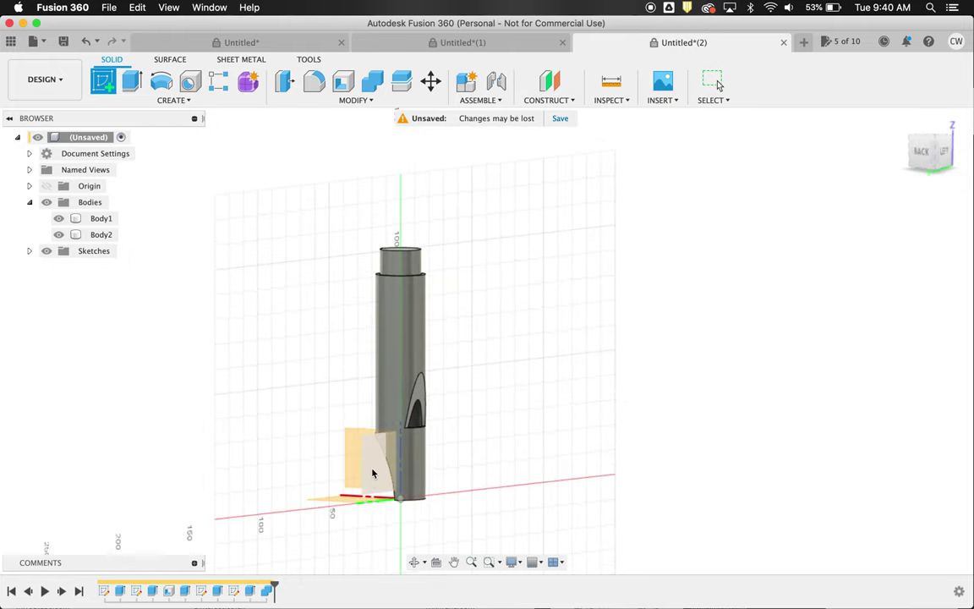
left_click(374, 472)
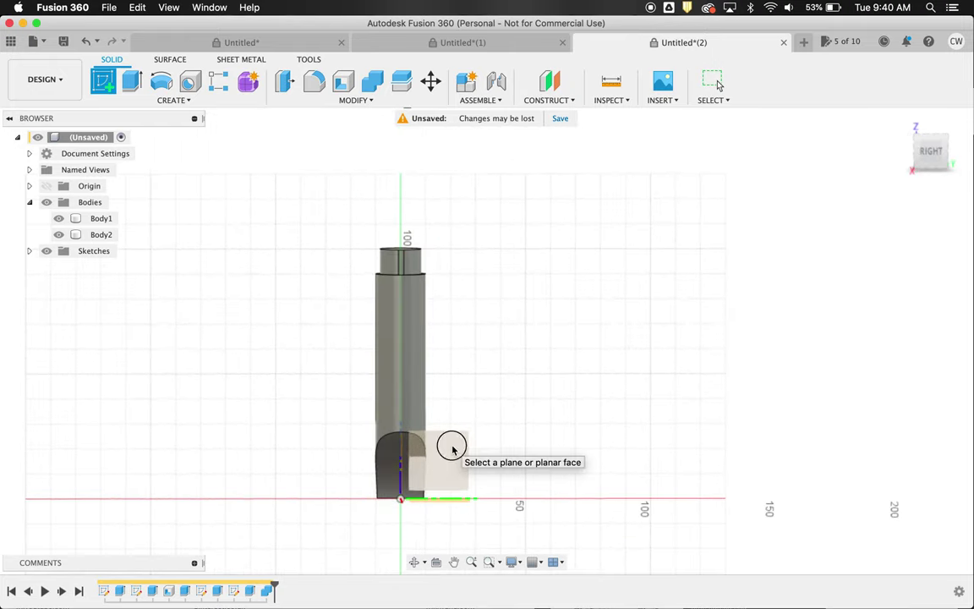
middle_click_drag(427, 325, 458, 203)
left_click(459, 203)
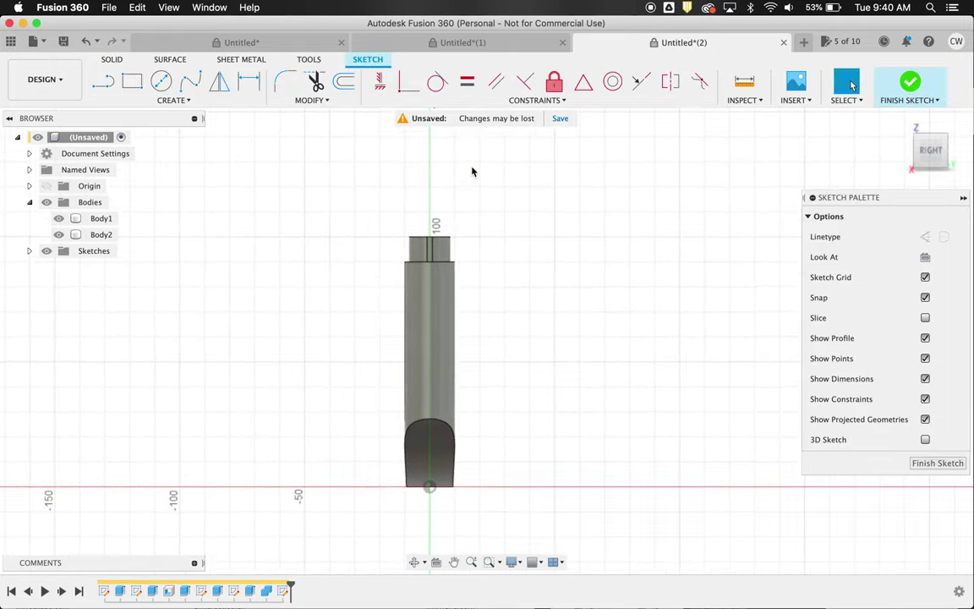
left_click(163, 81)
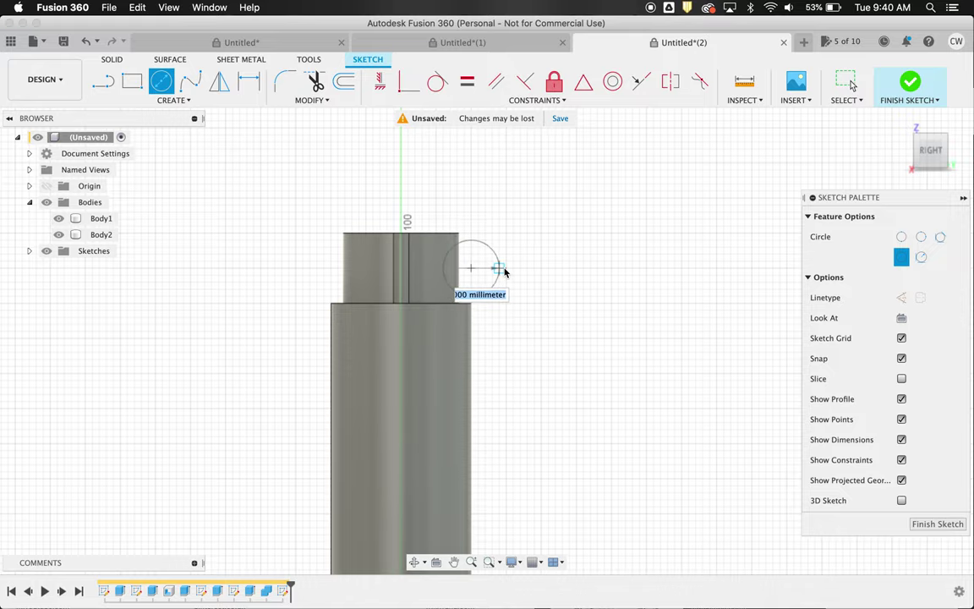
left_click(504, 268)
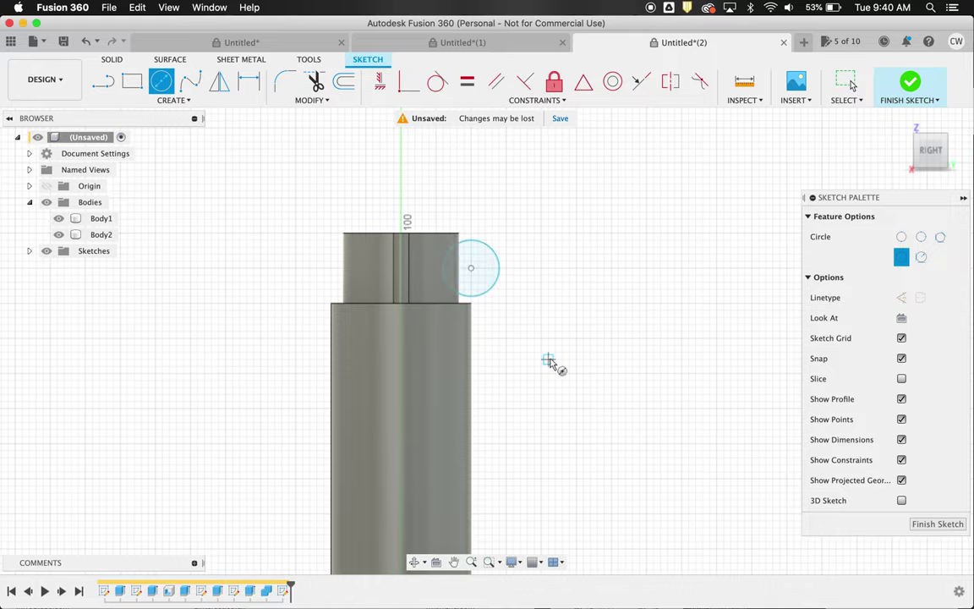
Step: Draw a short vertical line on the central axis above the slide to serve as a mirror line
scroll(549, 364, "down", 5)
scroll(503, 348, "up", 3)
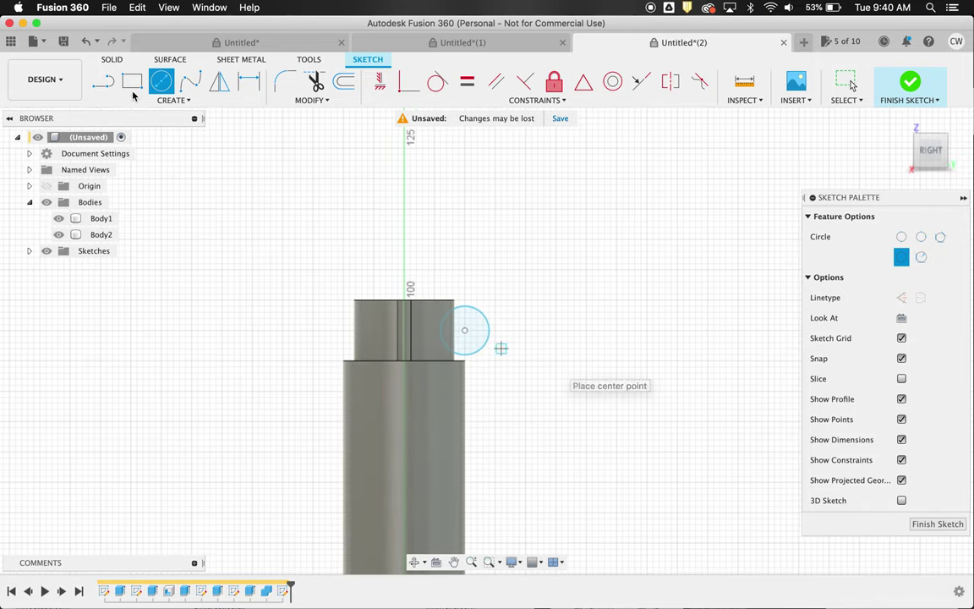
key("l")
left_click(404, 258)
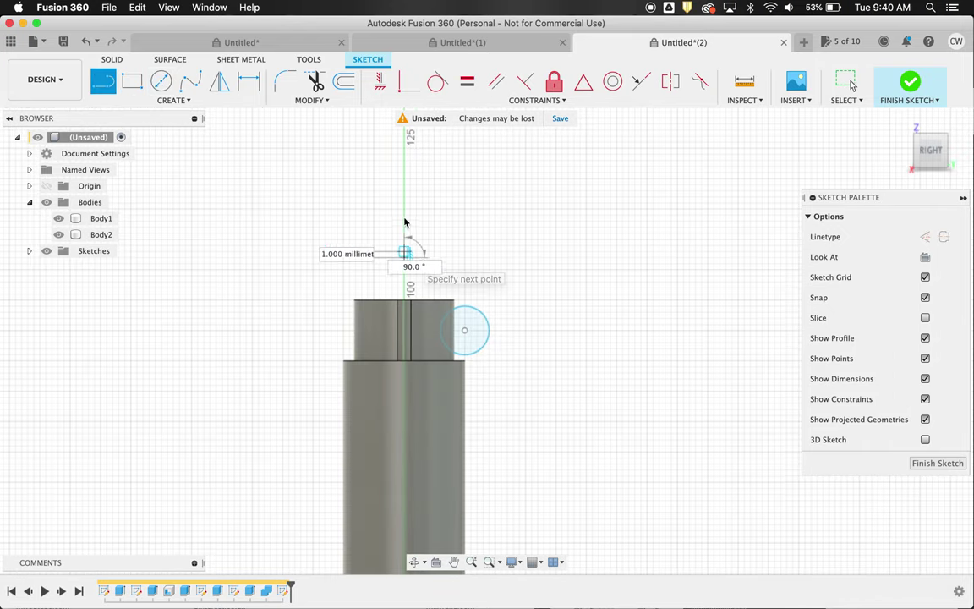
left_click(404, 220)
key("Escape")
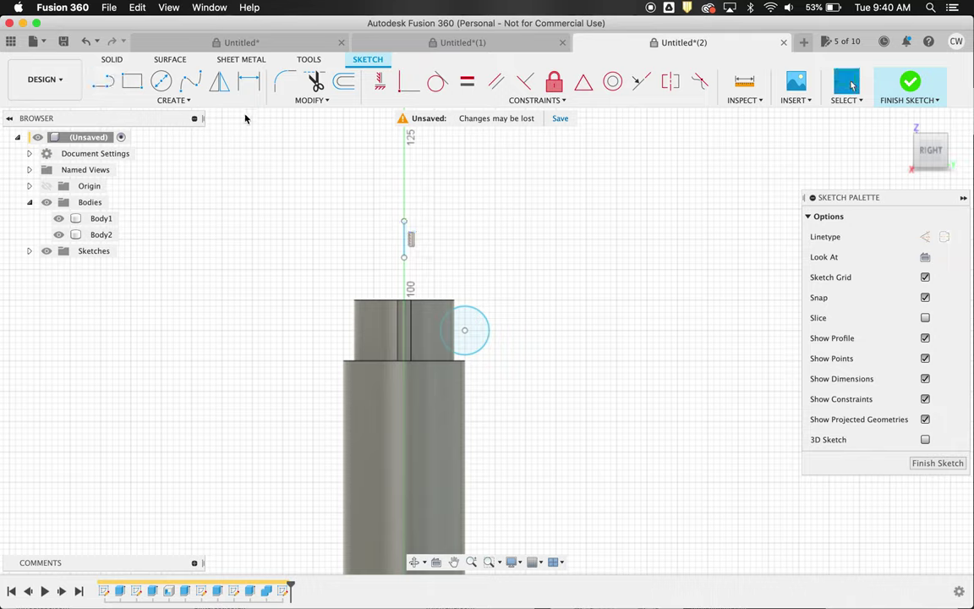
Step: Mirror the circle across the short vertical line onto the slide's opposite edge
left_click(220, 82)
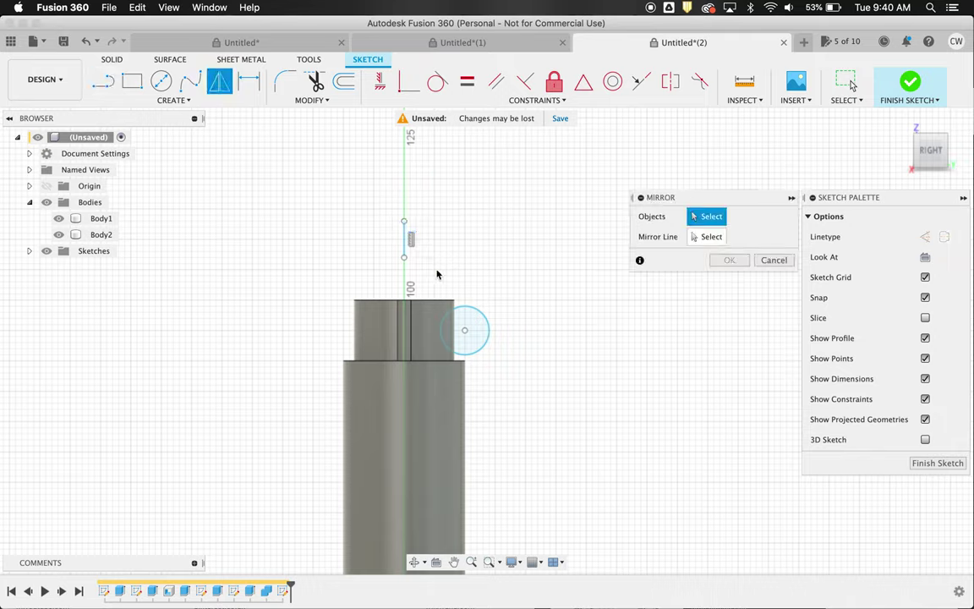
left_click(478, 312)
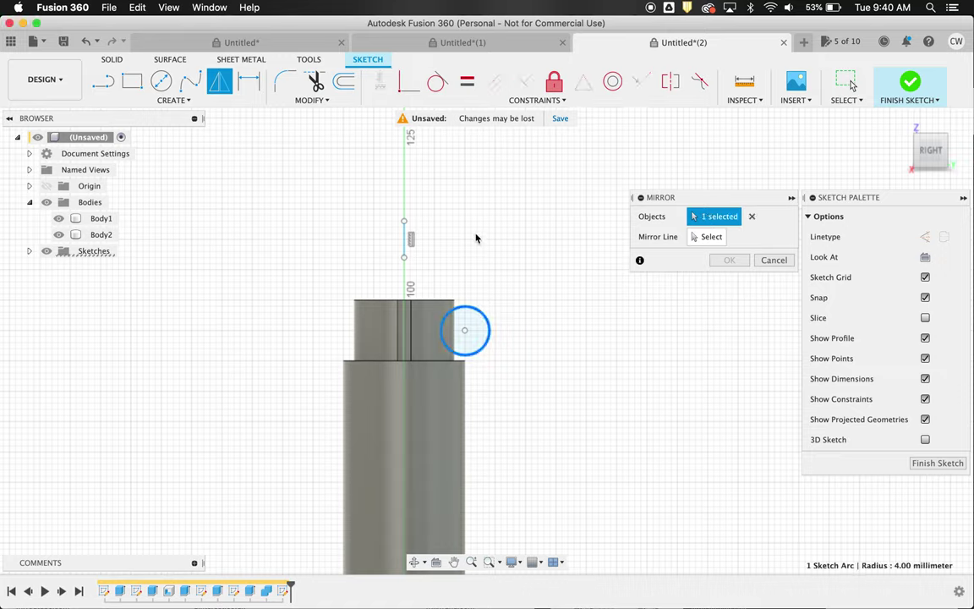
left_click(710, 236)
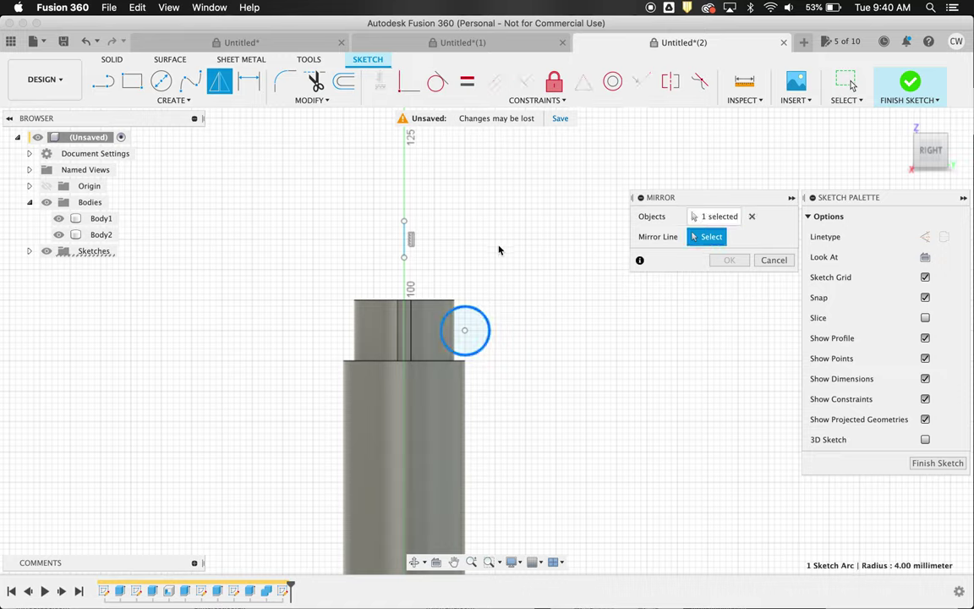
left_click(405, 240)
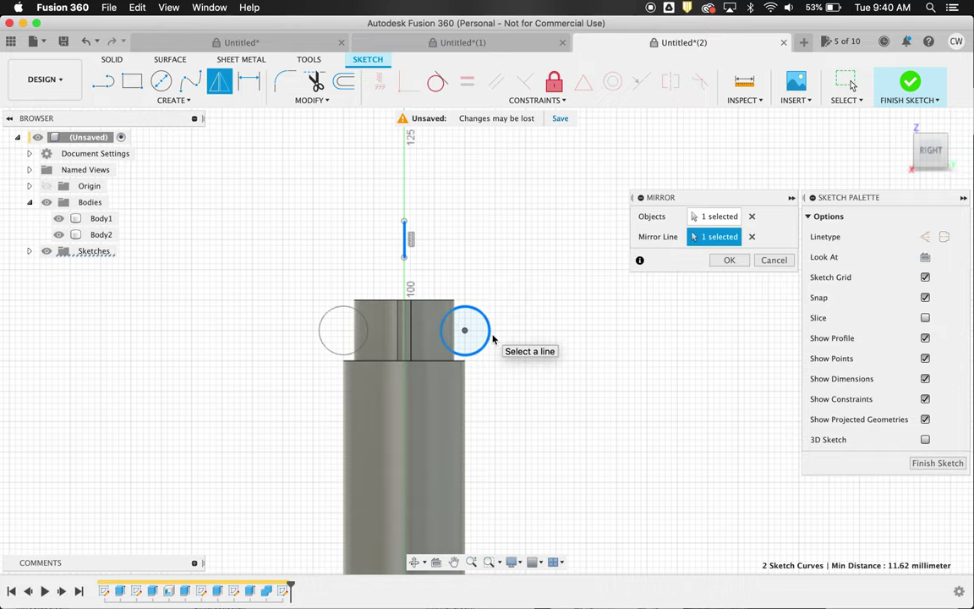
left_click(725, 260)
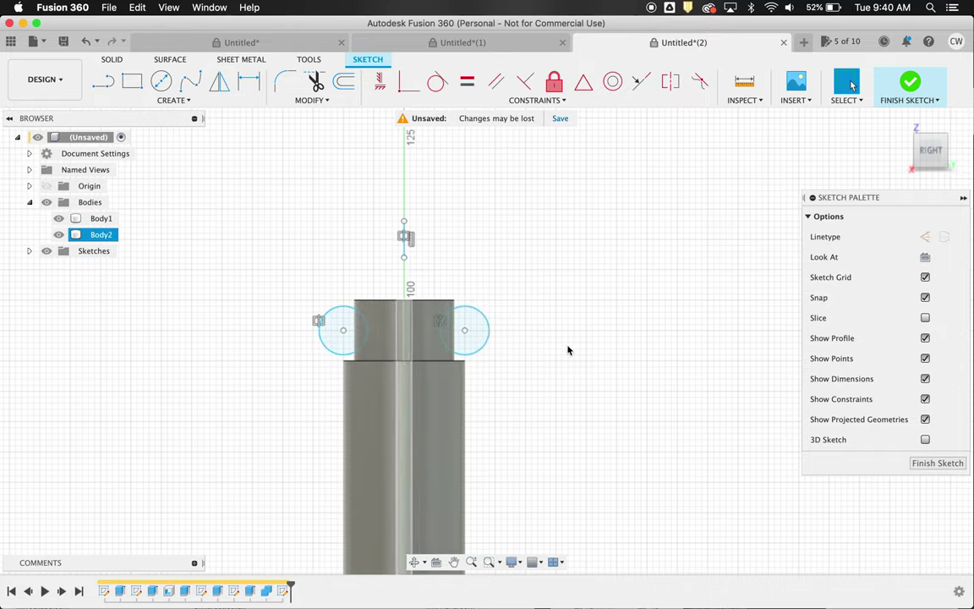
Step: Finish the sketch and cut both circles through the slide's top with an 18 mm symmetric Extrude to form the finger grips
left_click(927, 463)
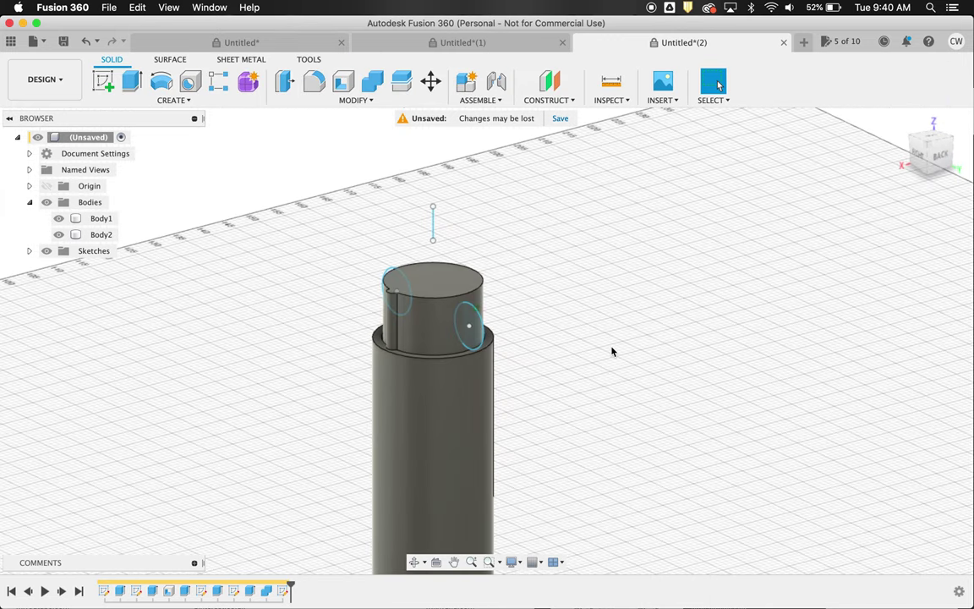
left_click(131, 80)
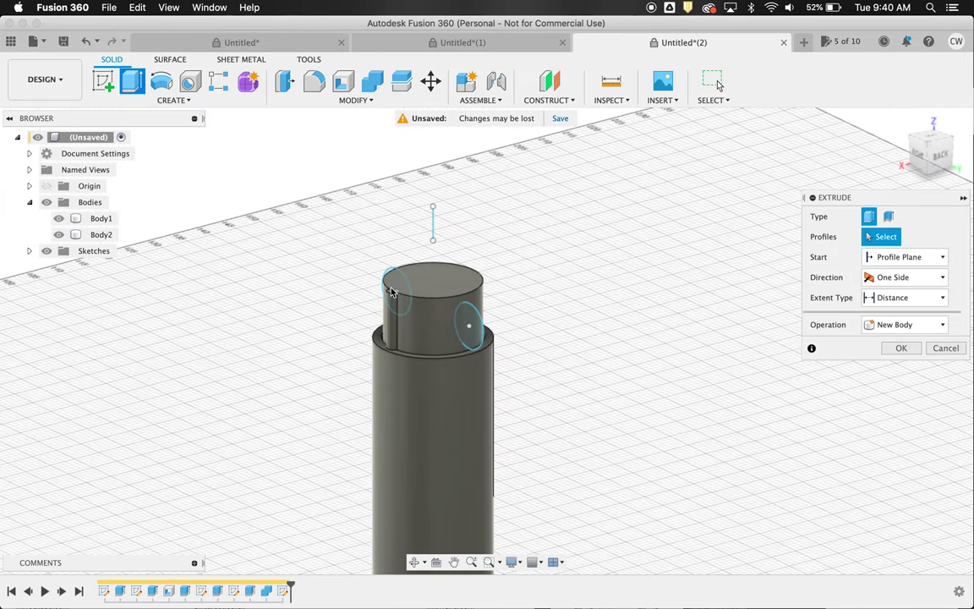
left_click(467, 334)
left_click(393, 295)
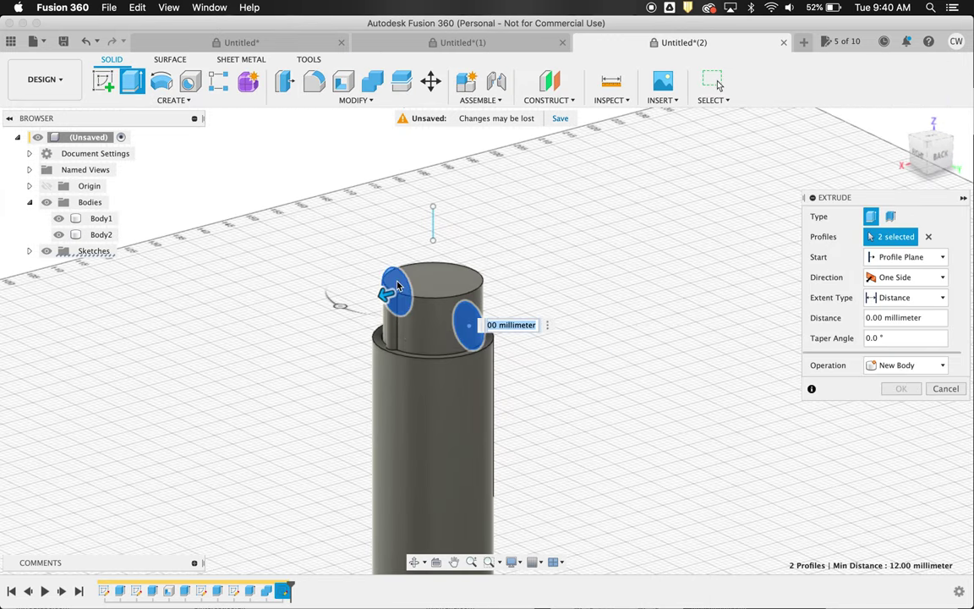
left_click(869, 277)
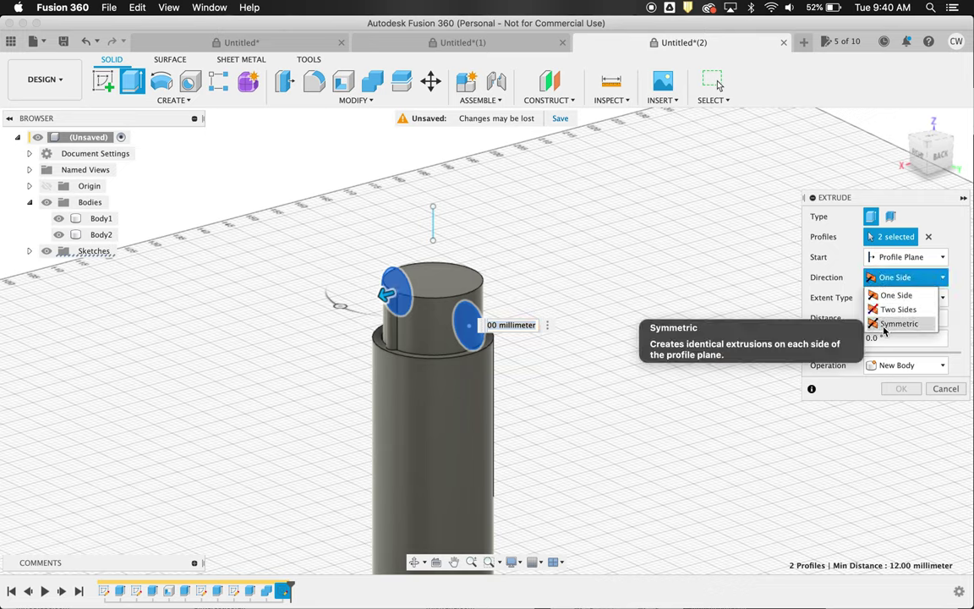
left_click(875, 319)
left_click_drag(382, 296, 292, 306)
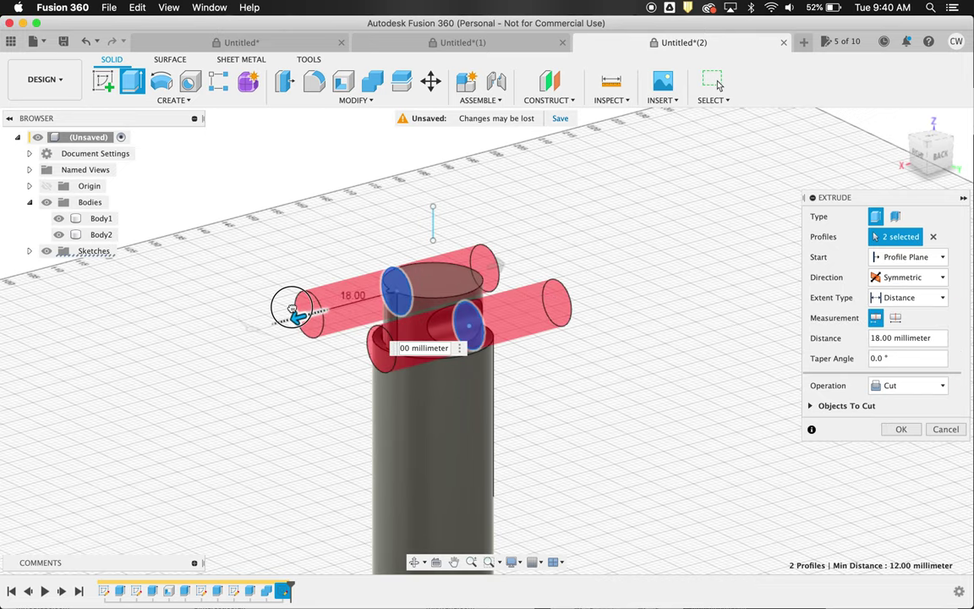
left_click(910, 433)
Step: Examine the finger-grip cuts on the slide's top and the whole whistle from the front and left
scroll(548, 365, "left", 10, "shift")
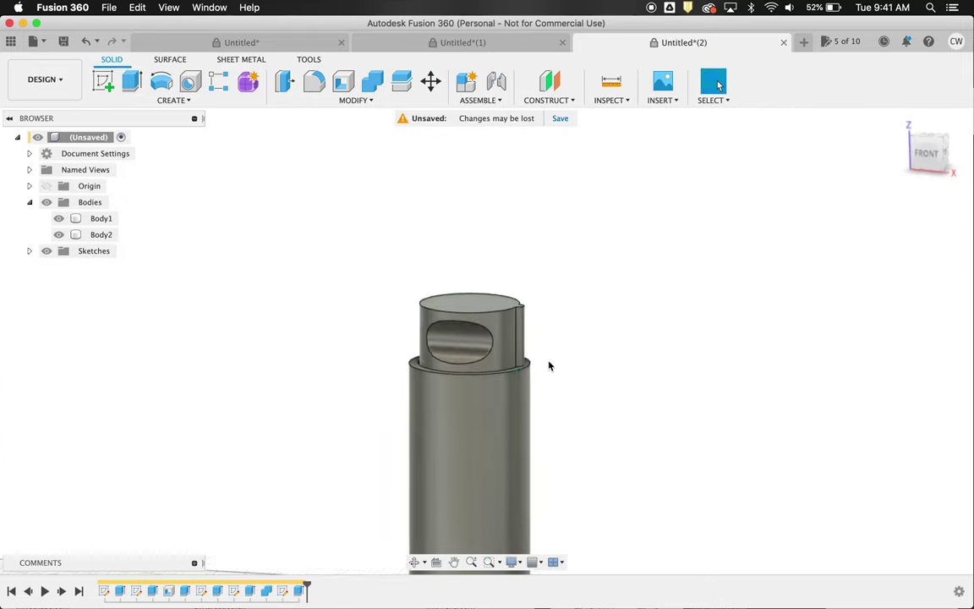
scroll(549, 366, "down", 3)
scroll(549, 366, "down", 2)
scroll(548, 366, "down", 5)
scroll(549, 366, "left", 10, "shift")
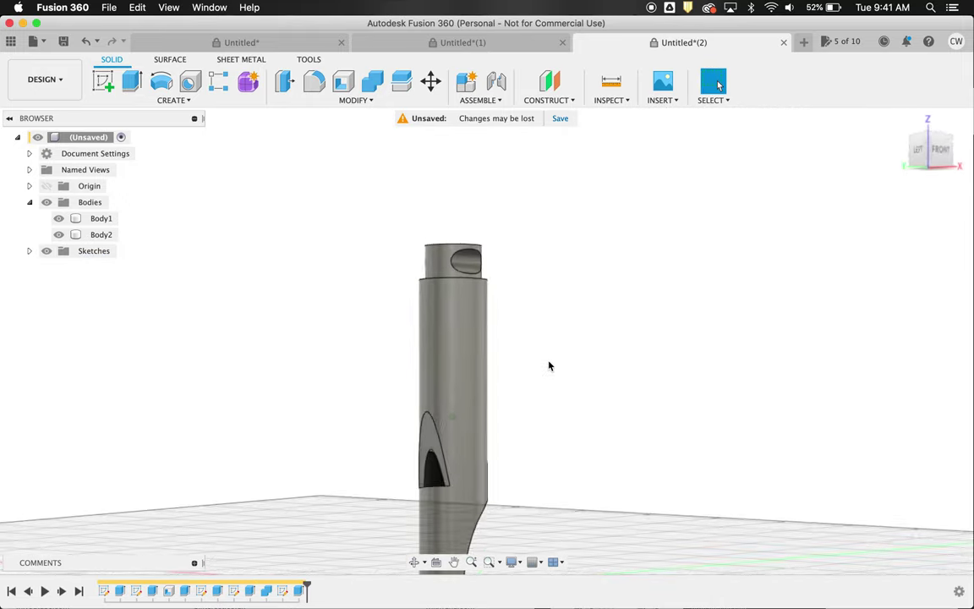
scroll(549, 366, "up", 8, "shift")
scroll(549, 366, "right", 5, "shift")
scroll(549, 366, "up", 5)
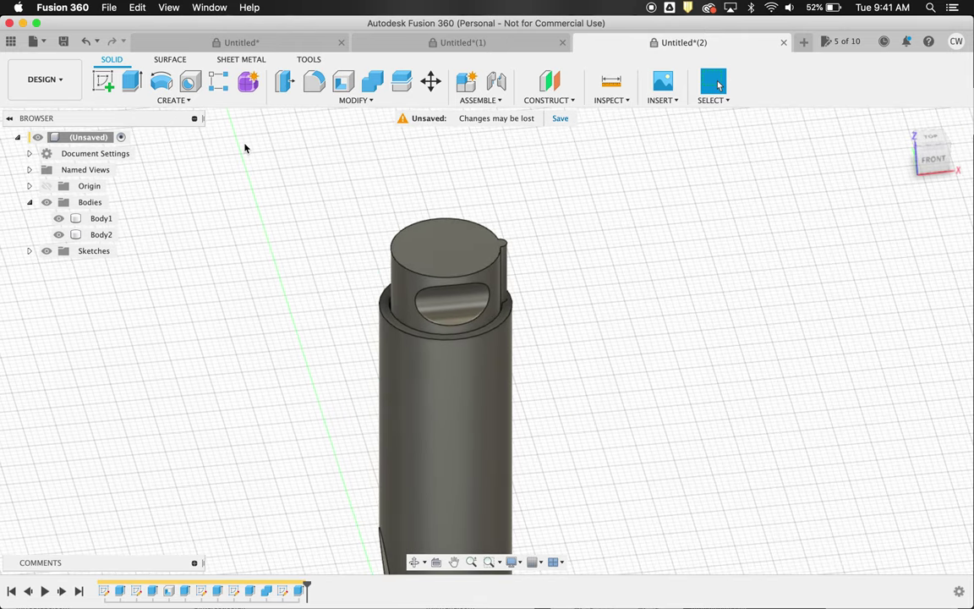
Step: Fillet the slide's circular top edge and the rib's top edge with a 1 mm radius
left_click(314, 93)
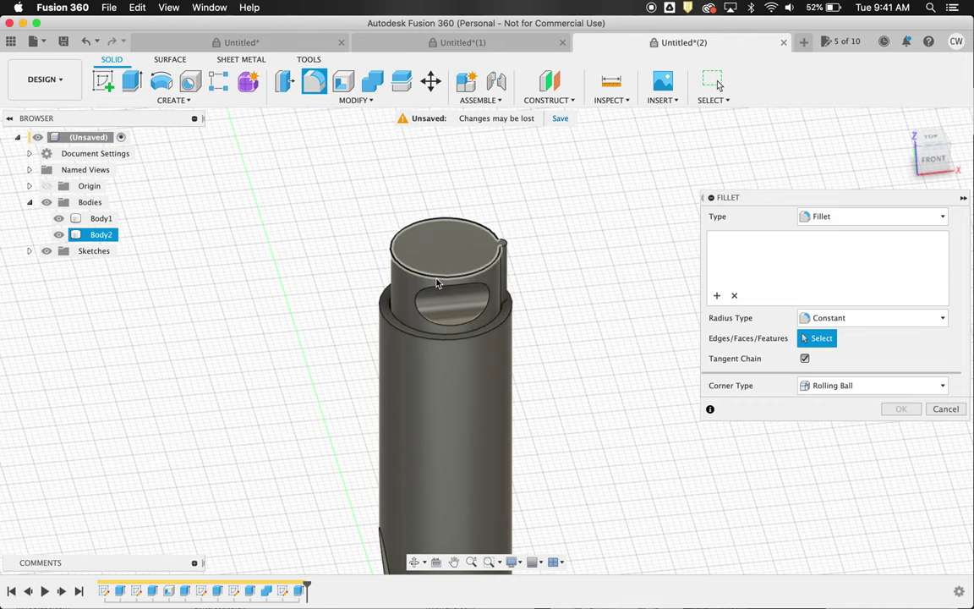
left_click(392, 250)
scroll(495, 278, "up", 5)
scroll(495, 278, "right", 5, "shift")
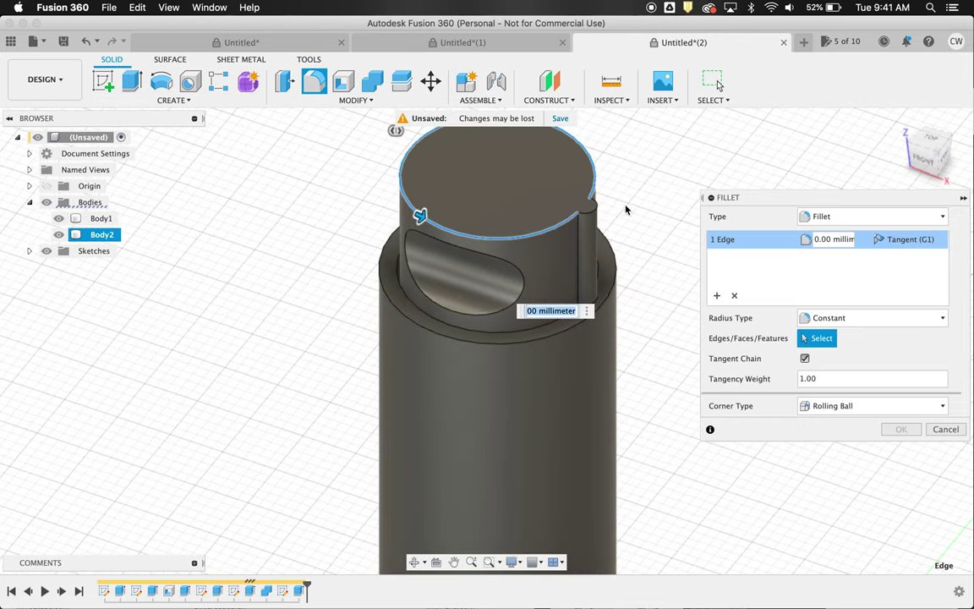
left_click(594, 209)
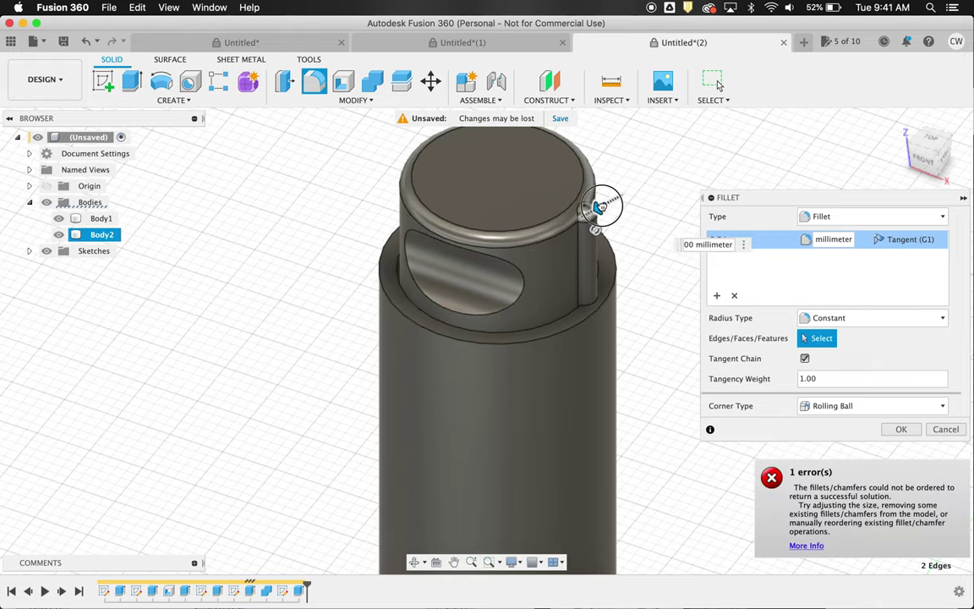
type("1")
key("Return")
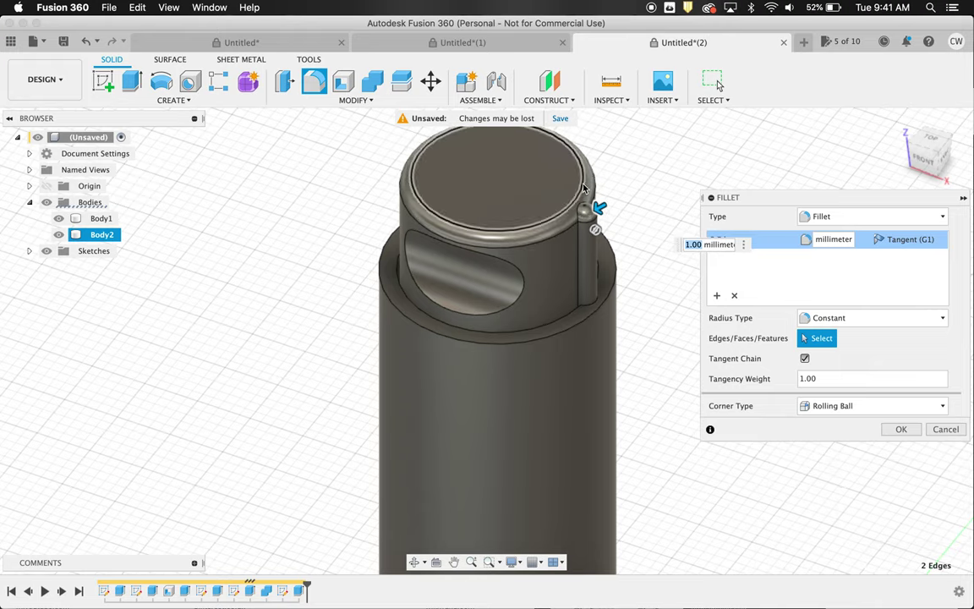
left_click(901, 429)
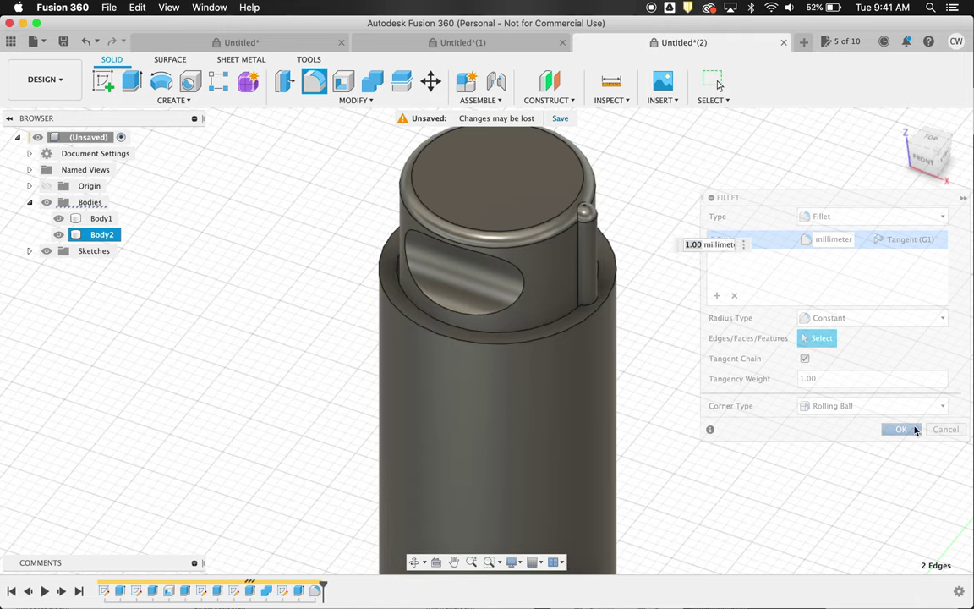
Step: Fillet the outline edges of both finger grips on the slide together so they blend smoothly into its top
left_click(317, 84)
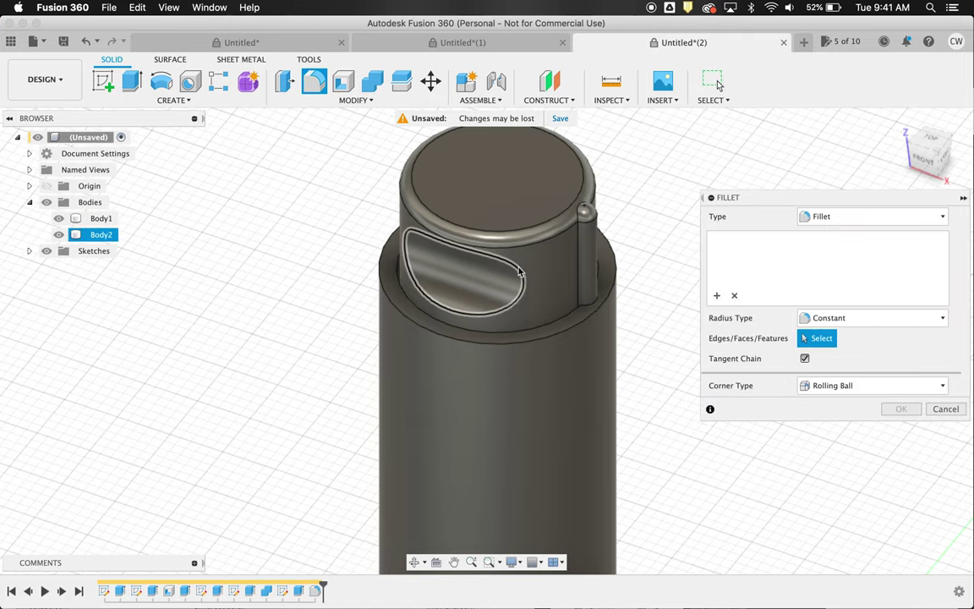
left_click(518, 271)
middle_click_drag(513, 279, 568, 294, "shift")
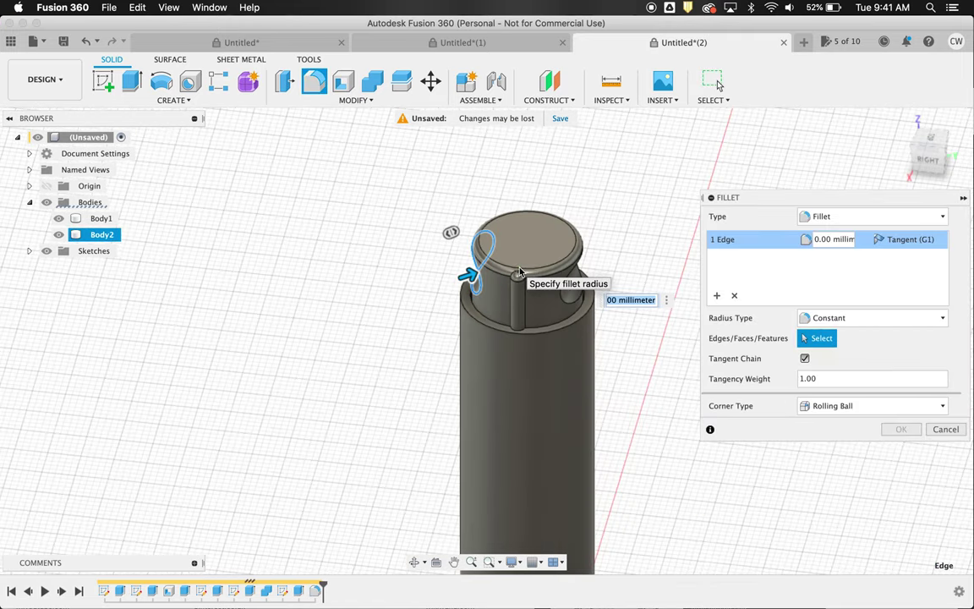
left_click(562, 292)
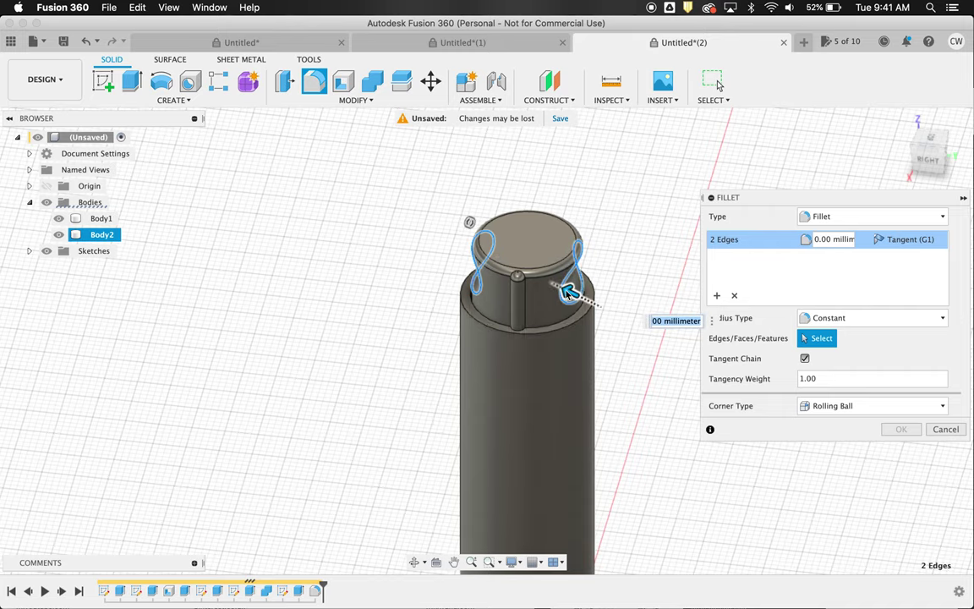
left_click_drag(555, 289, 562, 291)
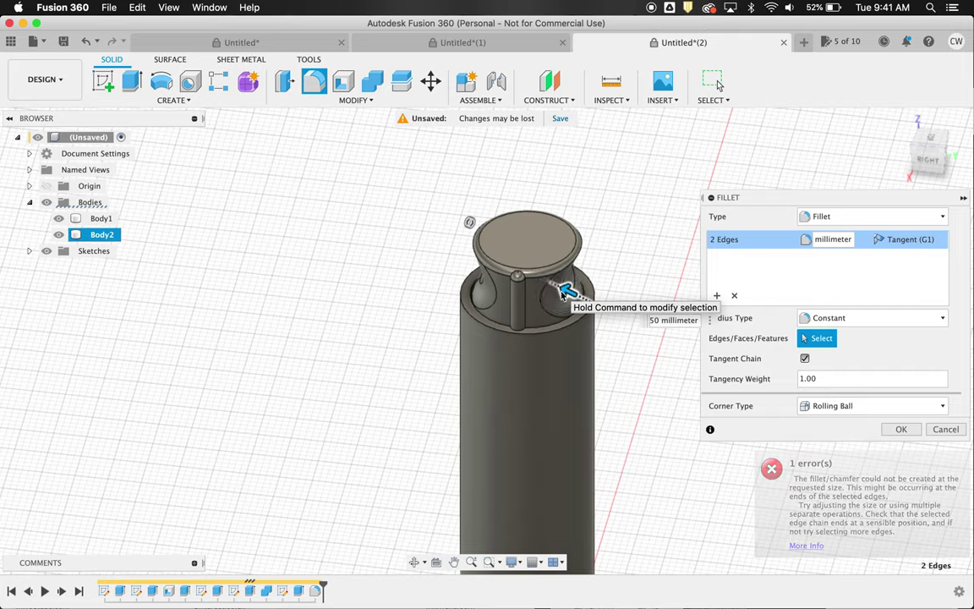
middle_click_drag(562, 290, 617, 385, "shift")
scroll(617, 385, "left", 10, "shift")
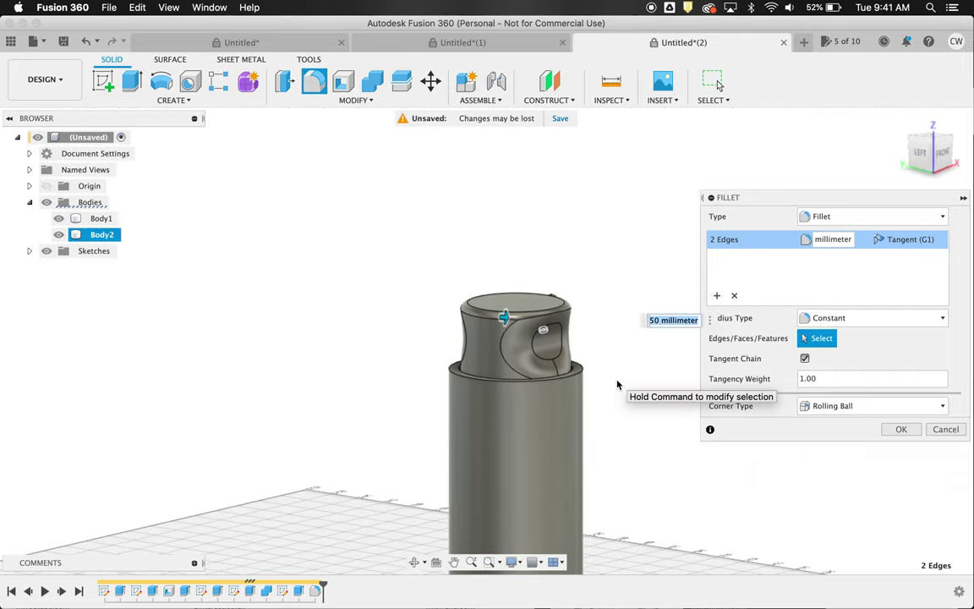
scroll(617, 385, "down", 5)
scroll(617, 385, "up", 5)
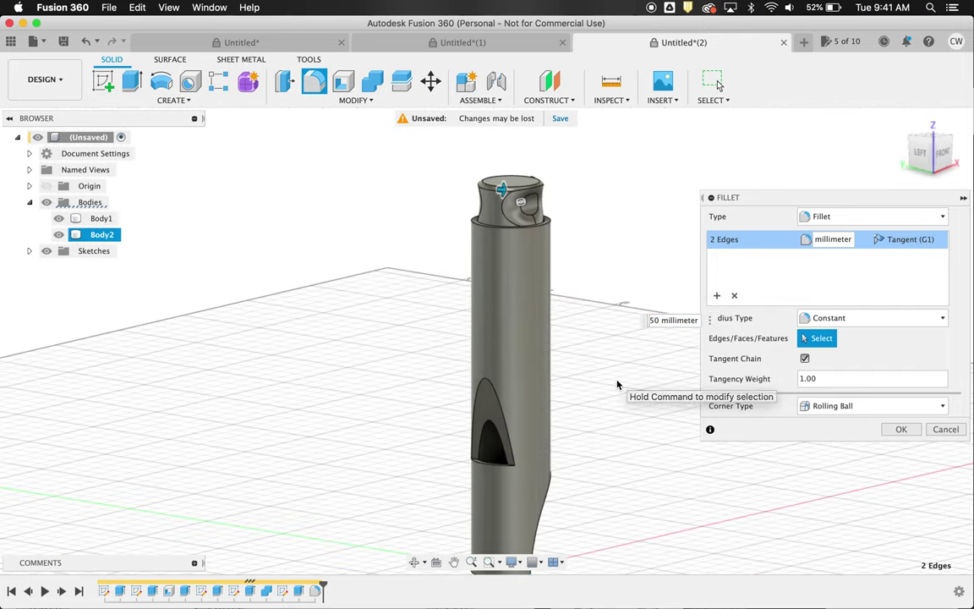
middle_click_drag(581, 415, 572, 422)
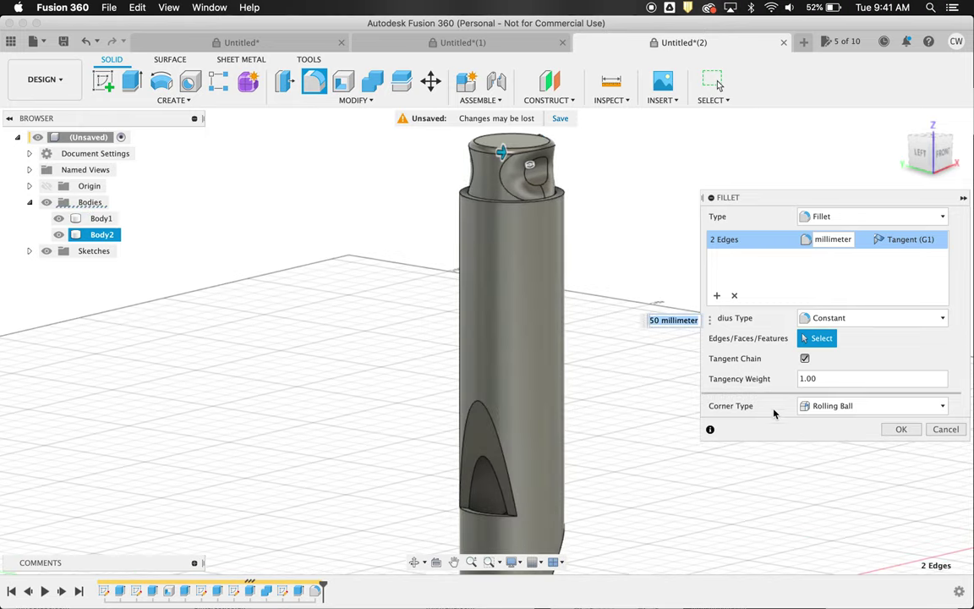
left_click(901, 429)
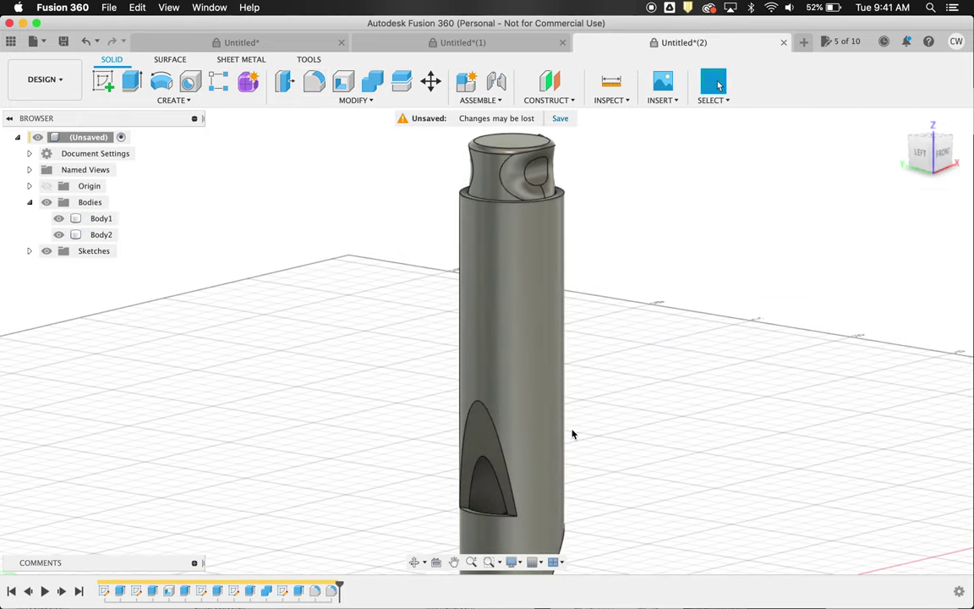
Step: Try to fillet the curved outer edge of the sound opening on the tube
scroll(572, 434, "up", 3)
scroll(571, 434, "down", 4)
middle_click_drag(572, 434, 571, 434, "shift")
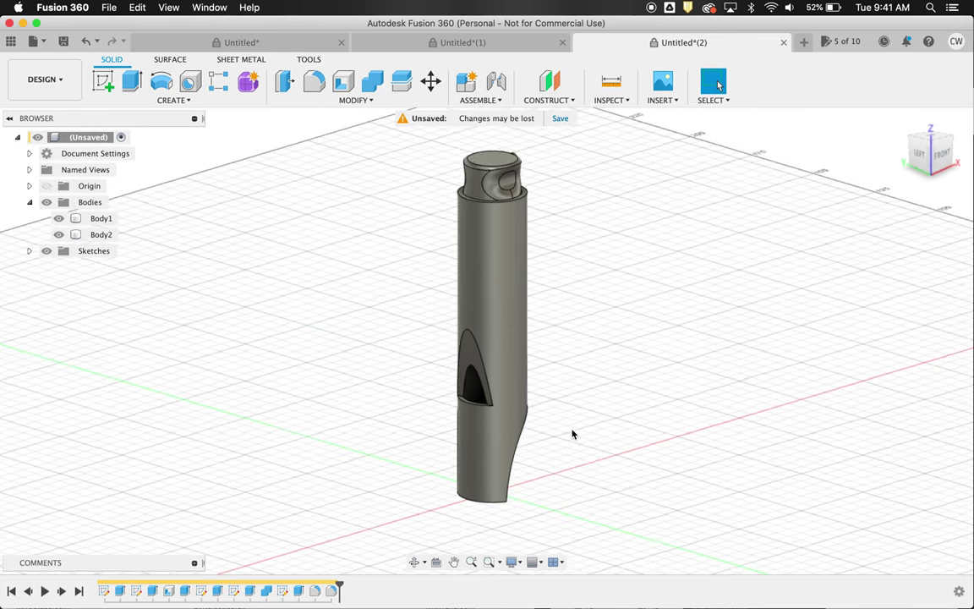
left_click(315, 85)
scroll(476, 370, "up", 3)
left_click(488, 336)
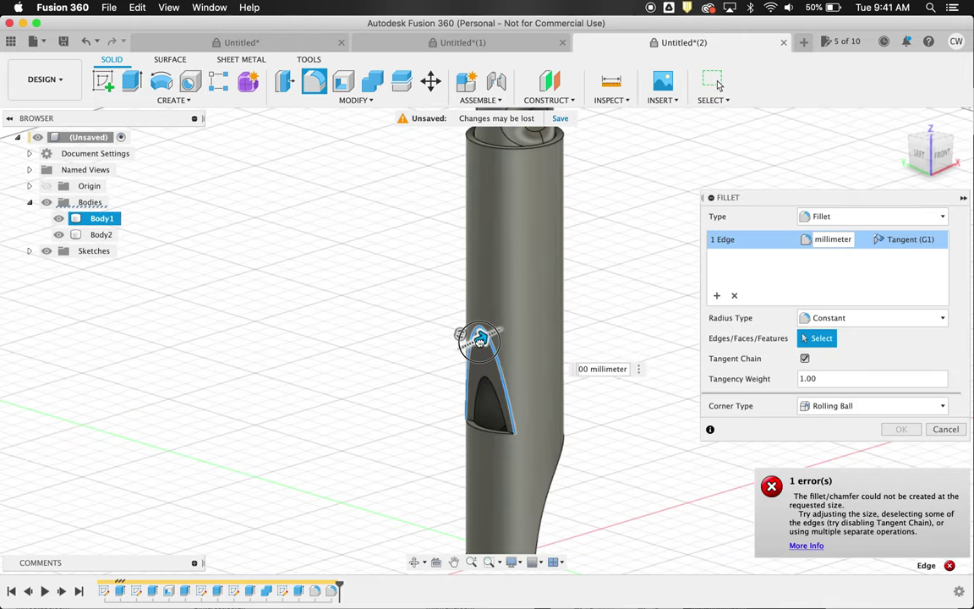
scroll(473, 196, "up", 5)
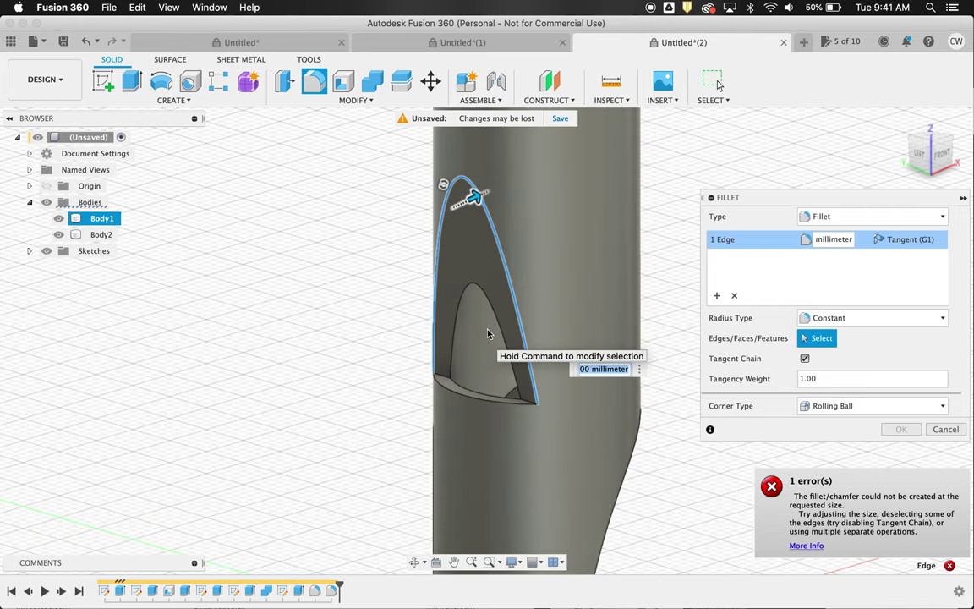
scroll(467, 202, "down", 5)
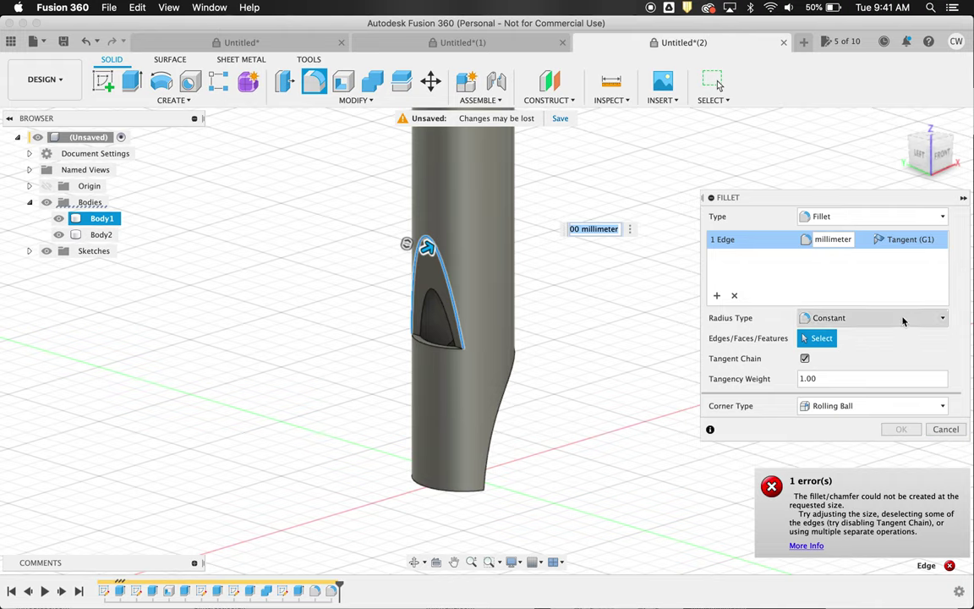
left_click(944, 429)
Step: Fillet the long curved edge of the mouthpiece cut on Body1 with a 1 mm radius
left_click(322, 85)
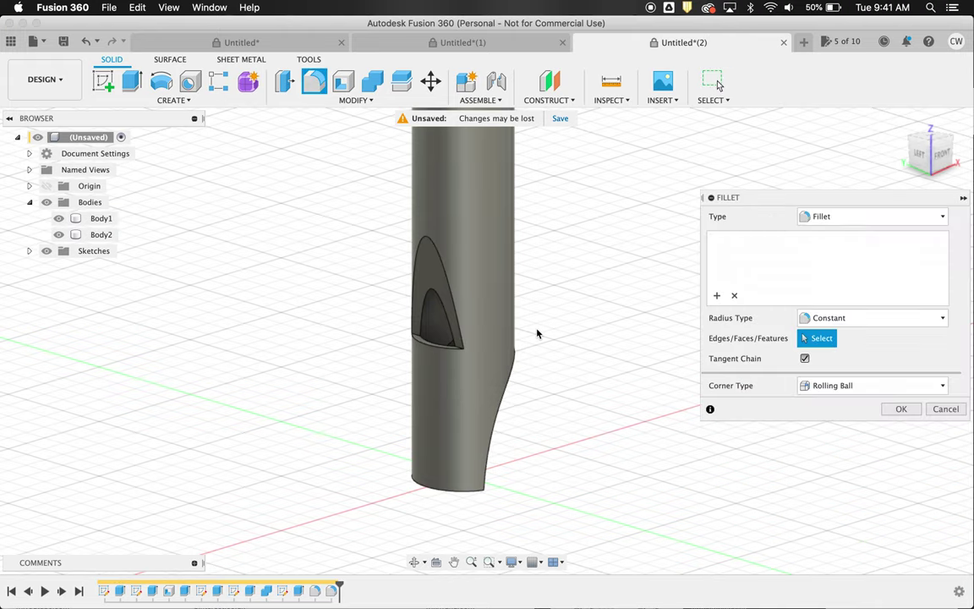
scroll(536, 332, "right", 10, "shift")
left_click(532, 353)
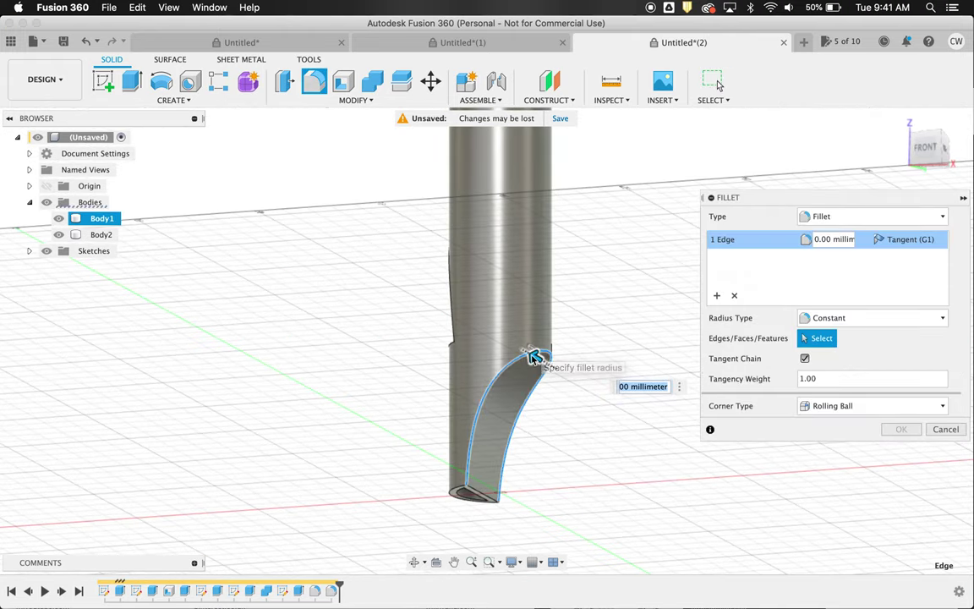
left_click_drag(535, 355, 531, 358)
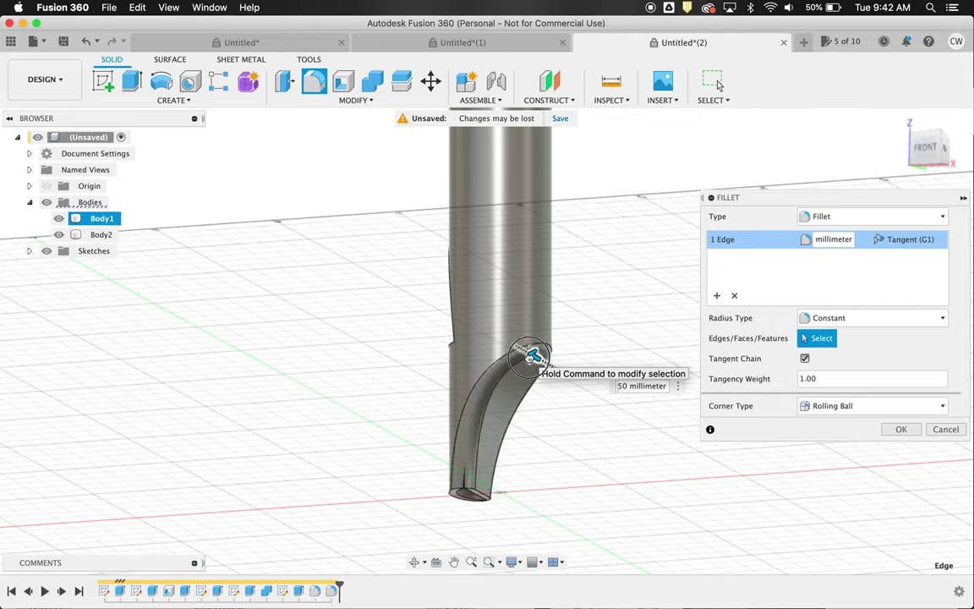
left_click_drag(529, 357, 531, 358)
scroll(529, 360, "up", 5)
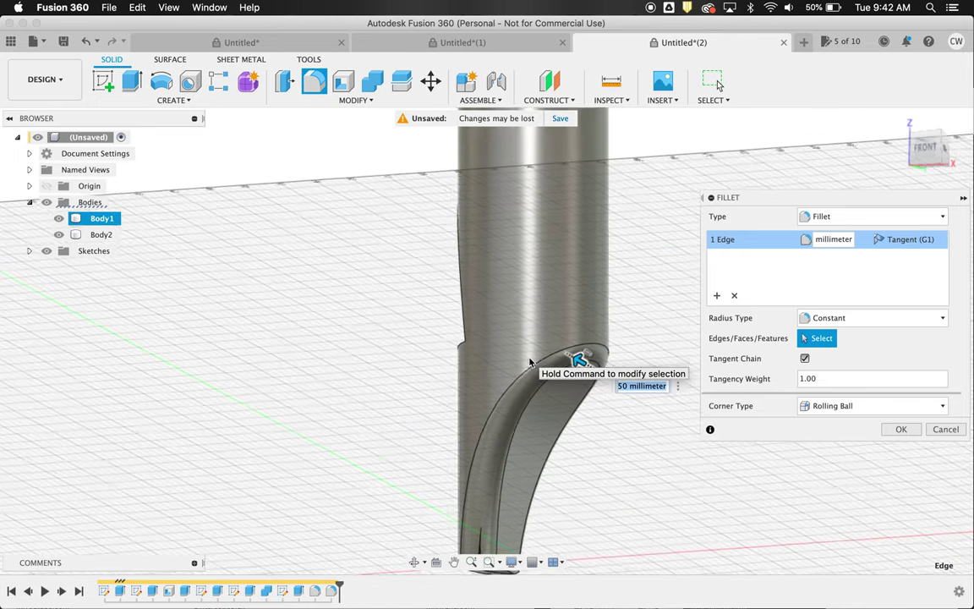
scroll(576, 494, "down", 5)
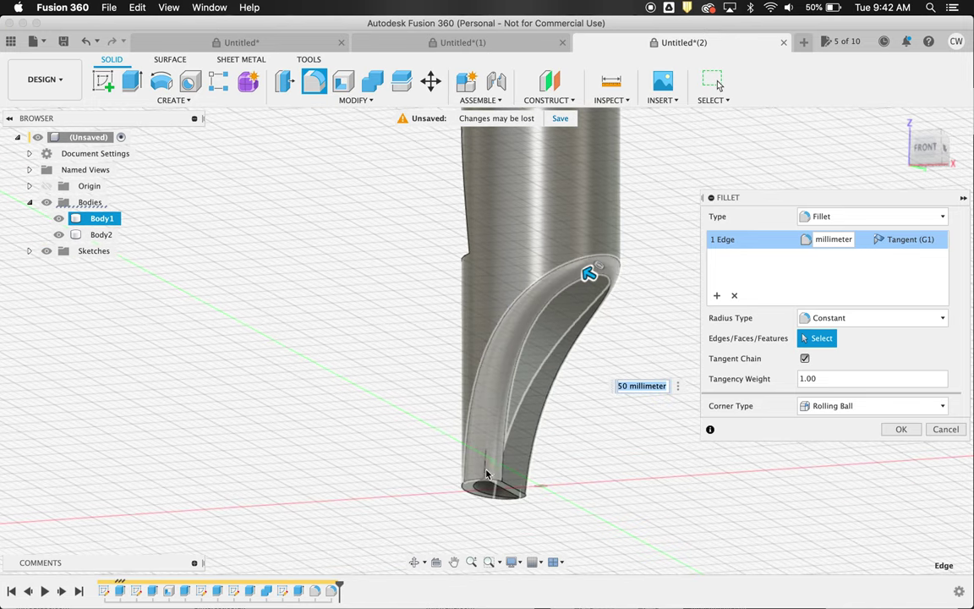
left_click_drag(620, 387, 637, 385)
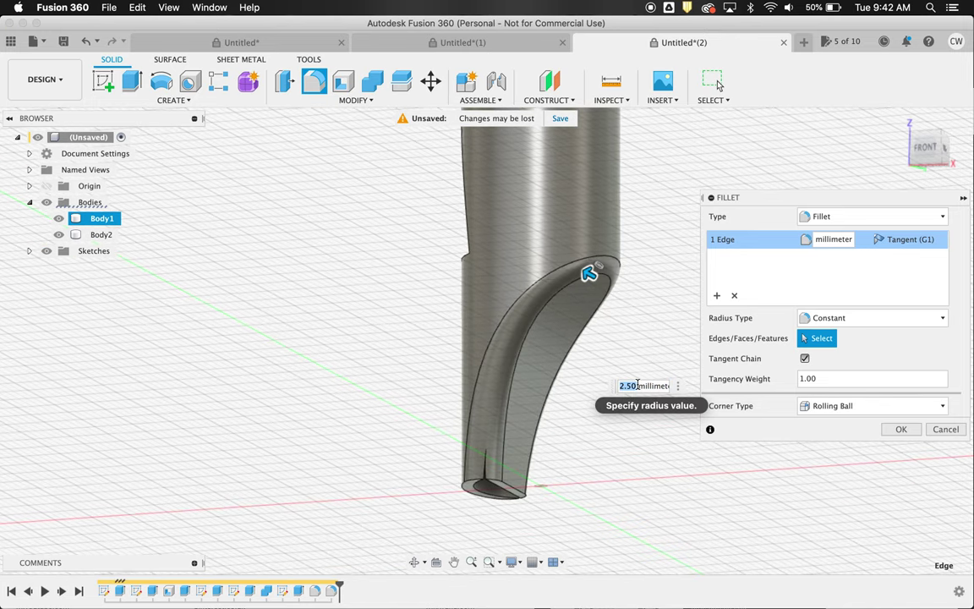
key("Return")
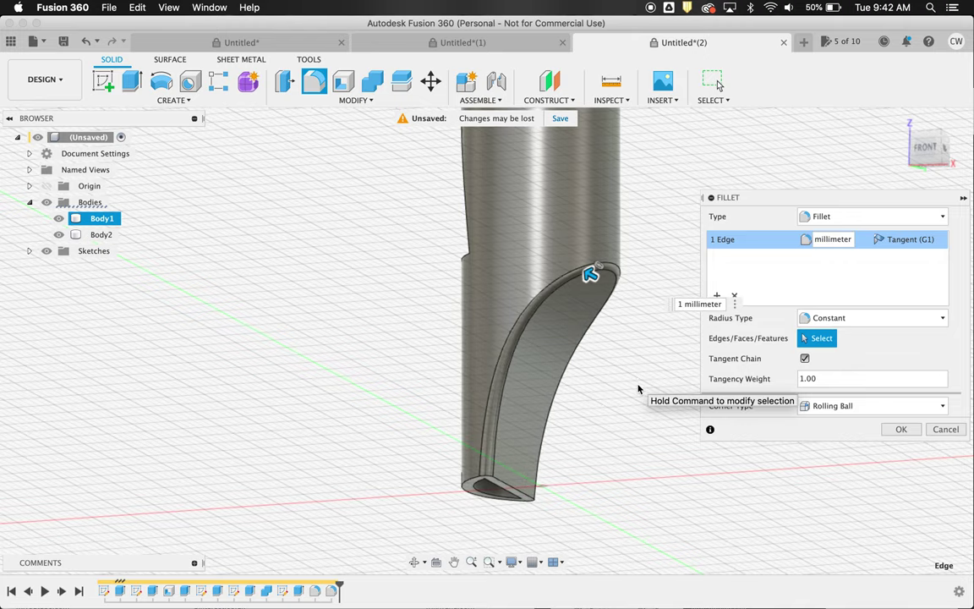
key("Return")
Step: Examine the rounded mouthpiece from below and the complete whistle from the front and sides
middle_click_drag(636, 387, 567, 307, "shift")
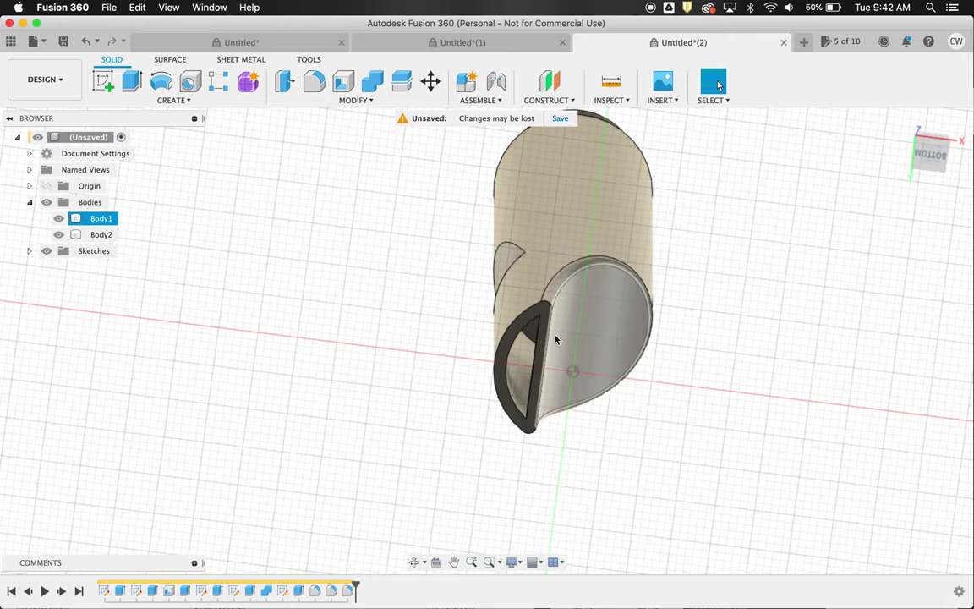
scroll(556, 340, "down", 3)
scroll(556, 340, "up", 10, "shift")
scroll(555, 340, "down", 4)
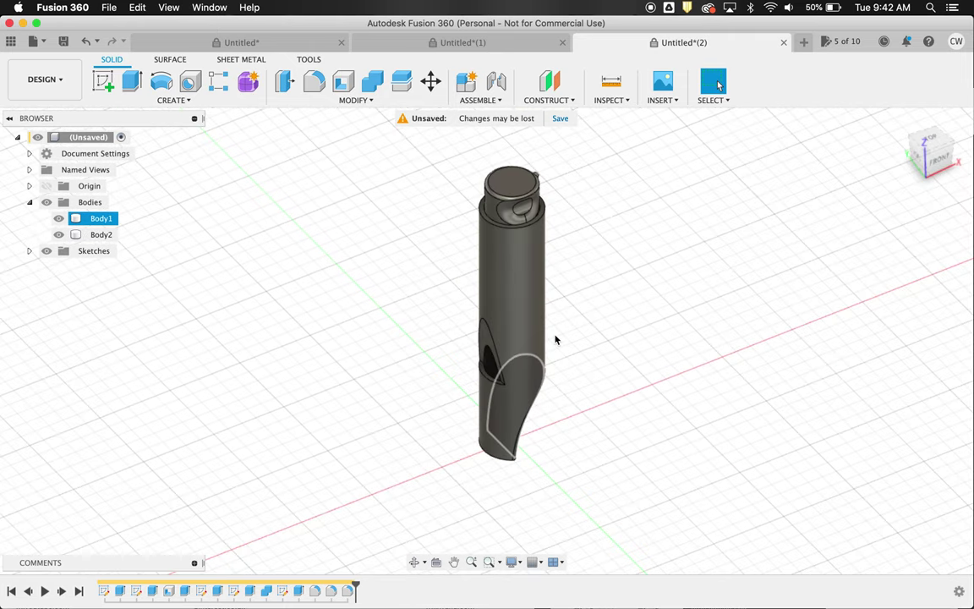
scroll(555, 340, "down", 5, "shift")
scroll(555, 340, "left", 5, "shift")
scroll(555, 340, "right", 10, "shift")
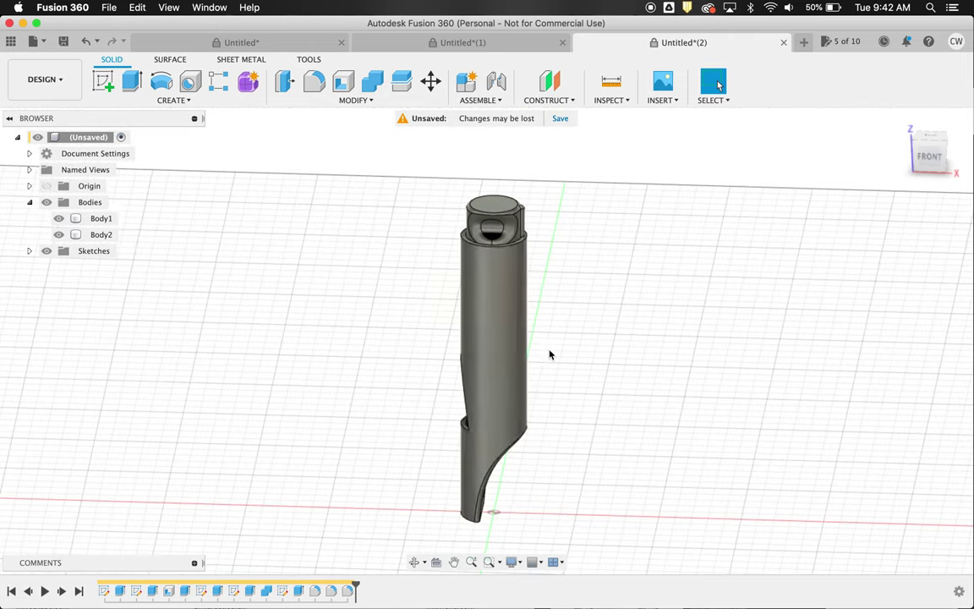
Step: Hide and show Body2 and Body1 in turn to inspect the whistle tube and the slide separately, leaving both bodies displayed
left_click(59, 237)
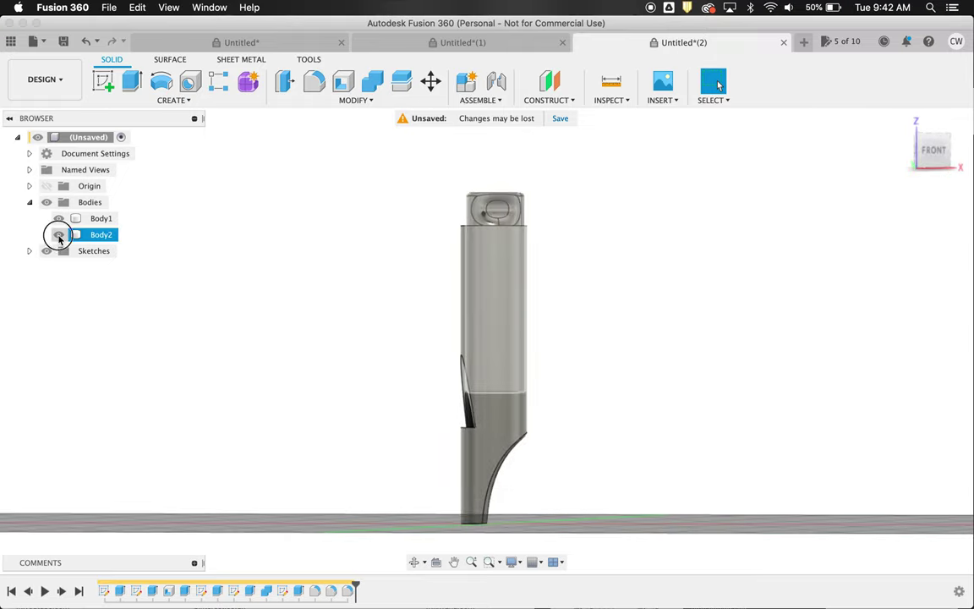
left_click(60, 235)
left_click(59, 219)
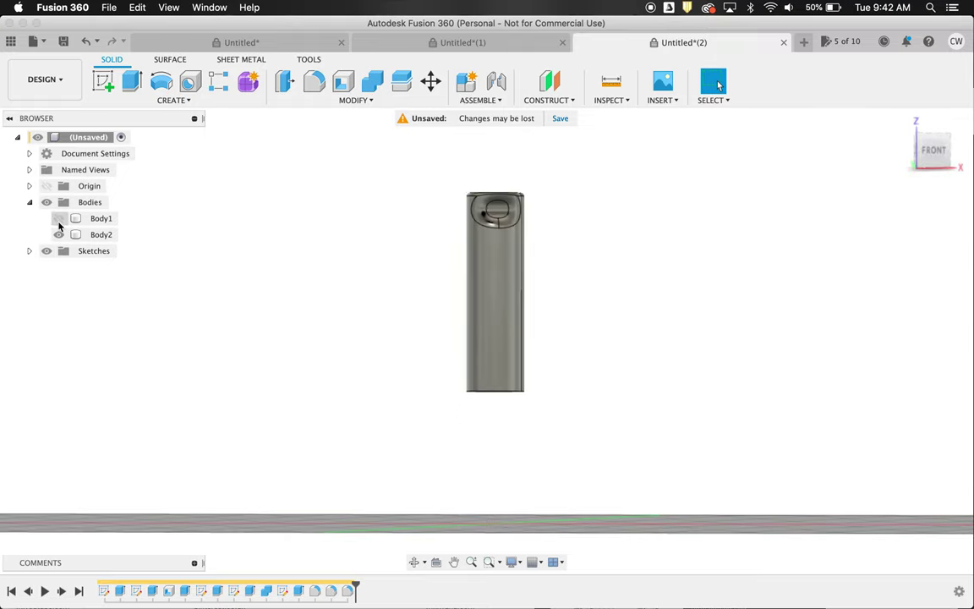
left_click(59, 234)
left_click(58, 234)
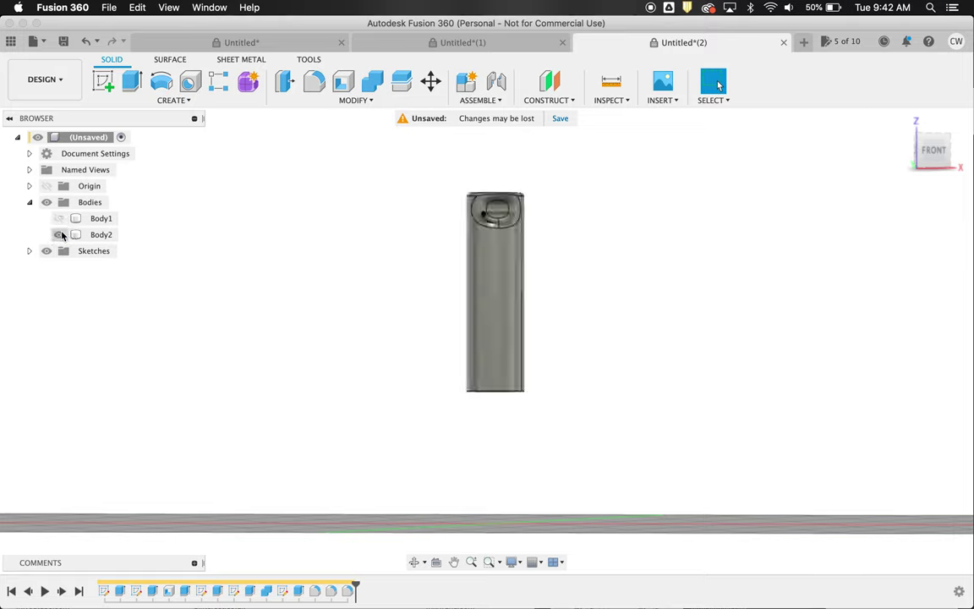
left_click(58, 218)
Step: Examine the assembled whistle from the sound-opening side and from above
scroll(317, 313, "left", 5, "shift")
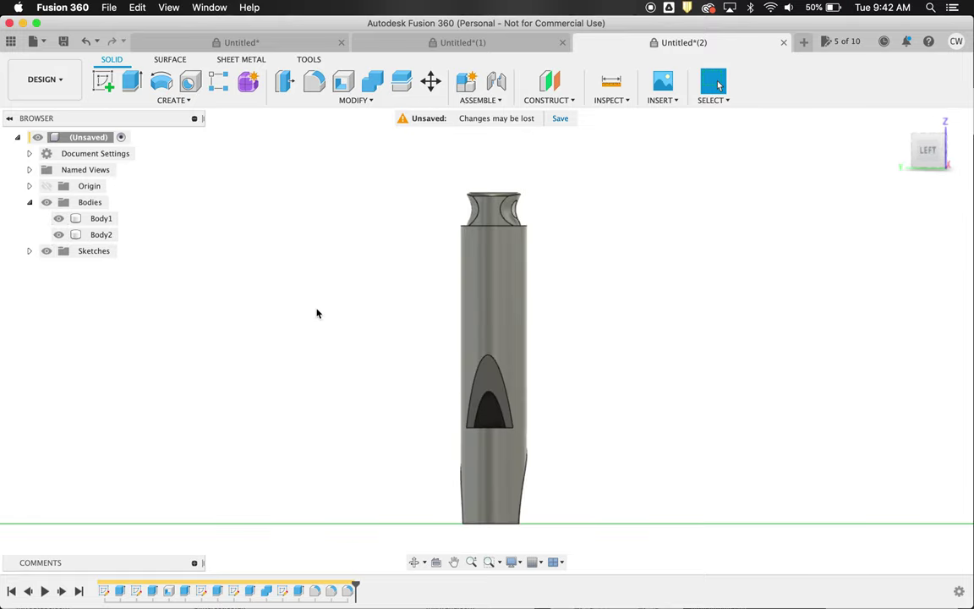
left_click(101, 218)
left_click(101, 234, "shift")
left_click(437, 396)
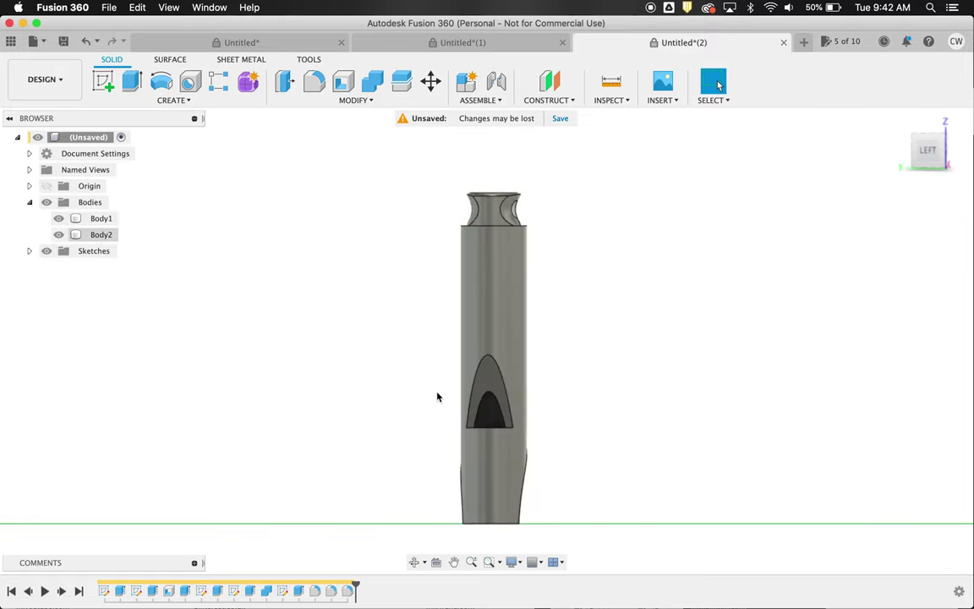
scroll(373, 380, "right", 5, "shift")
scroll(374, 380, "up", 5, "shift")
scroll(374, 380, "left", 3, "shift")
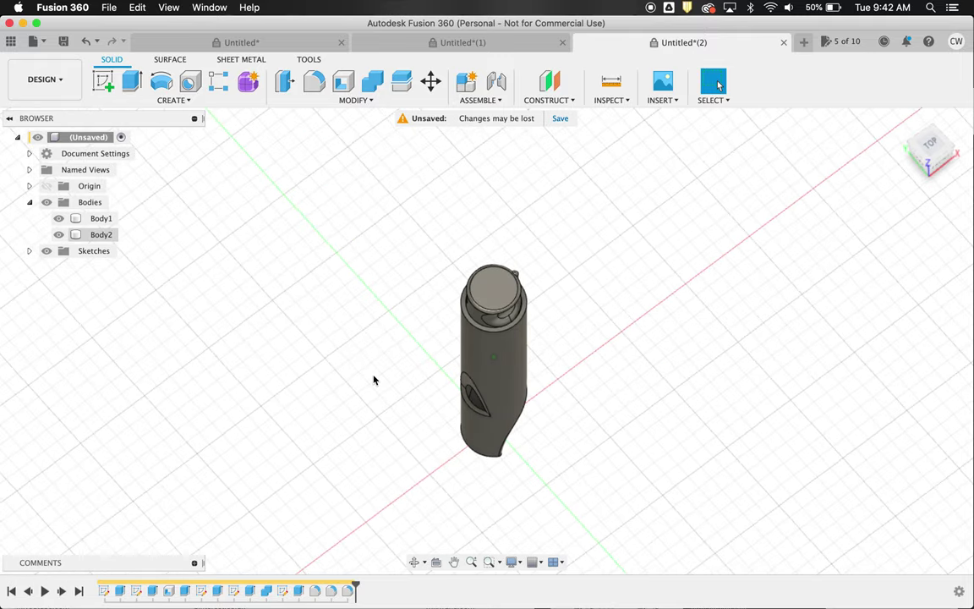